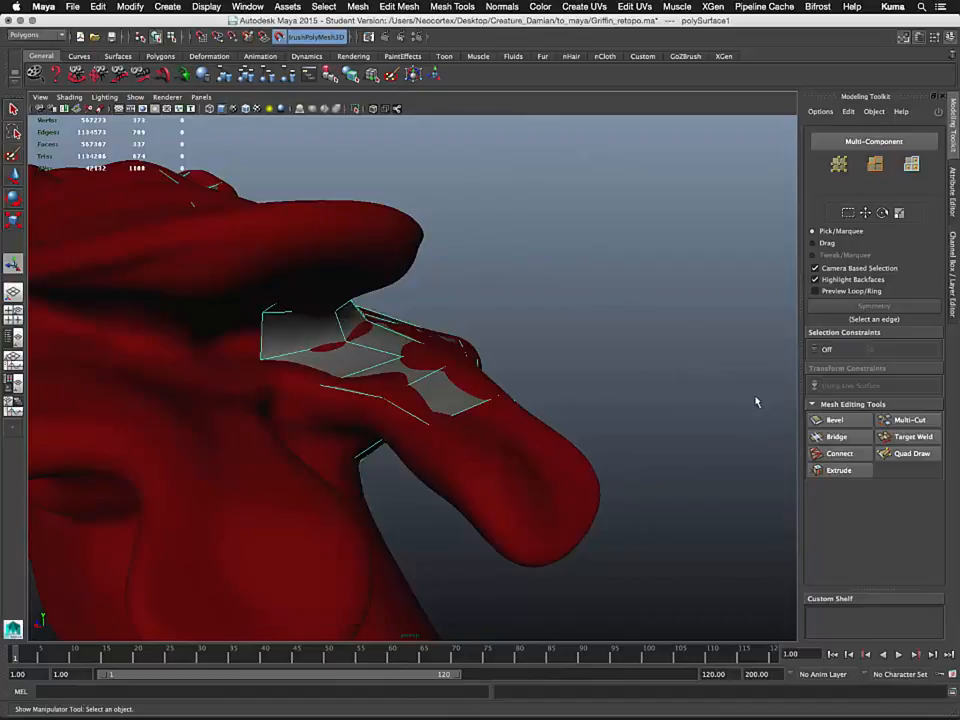
Activate the Quad Draw tool and place guide dots down the front of the griffin's neck
left_click(910, 453)
left_click_drag(329, 362, 280, 371, "alt")
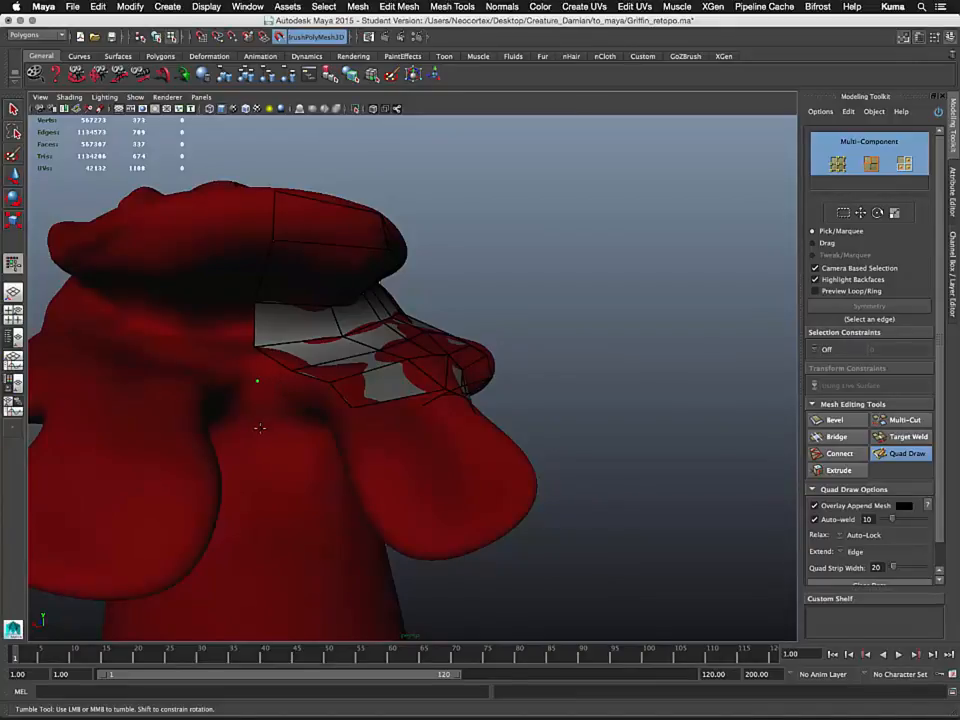
left_click_drag(285, 483, 279, 427, "alt")
middle_click_drag(279, 427, 291, 317, "alt")
right_click_drag(291, 317, 312, 325, "alt")
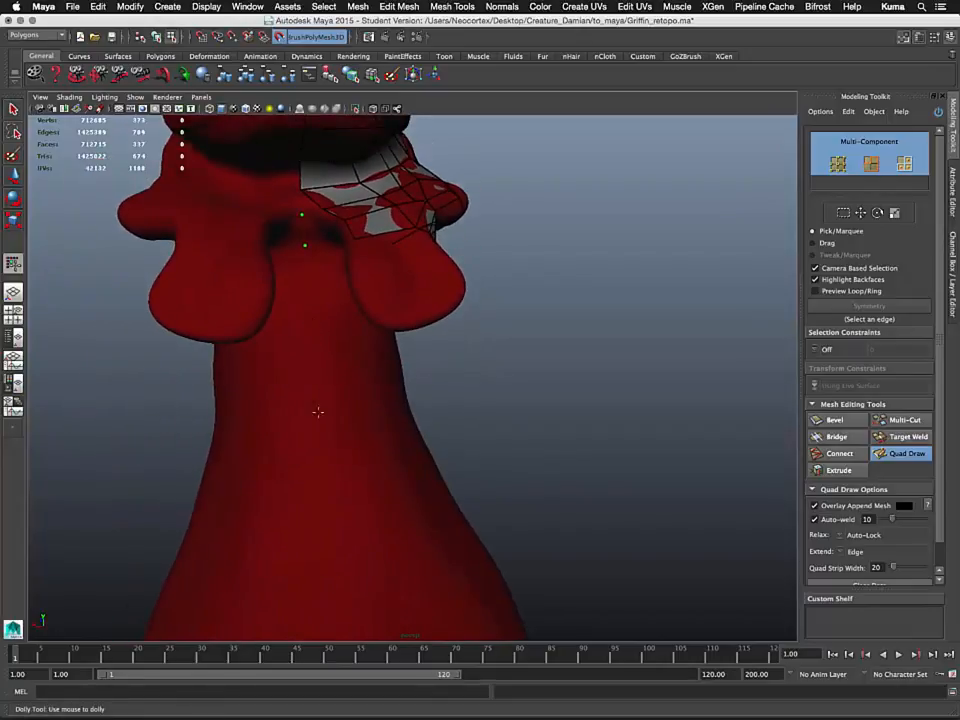
middle_click_drag(317, 411, 306, 343, "alt")
Place guide dots along the centre line of the chest and undo the last dot placed
key("space")
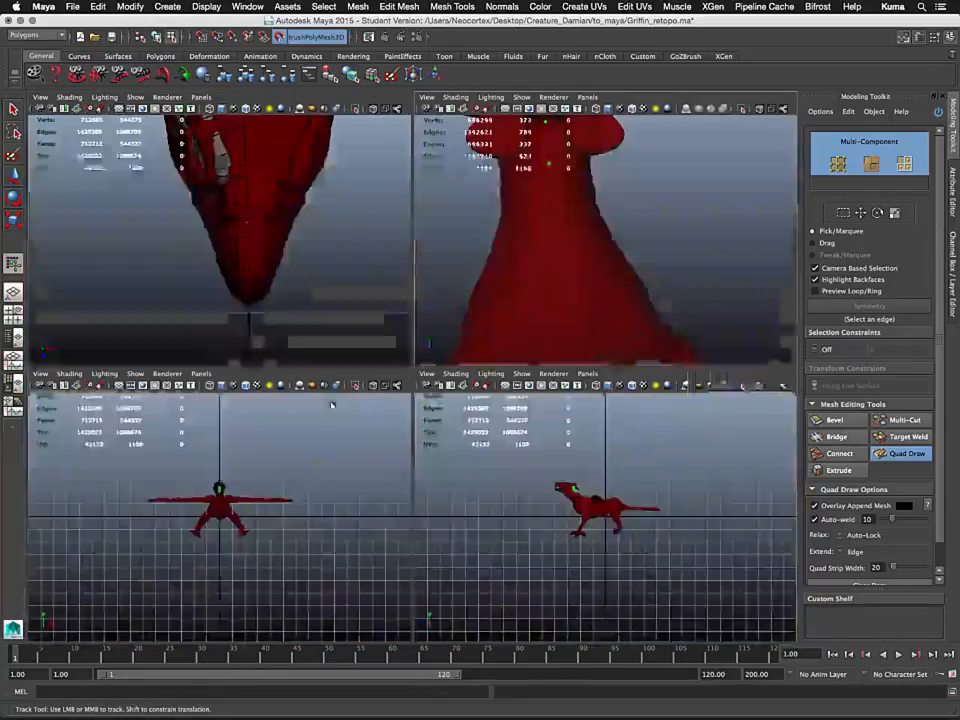
key("space")
middle_click_drag(415, 290, 415, 414, "alt")
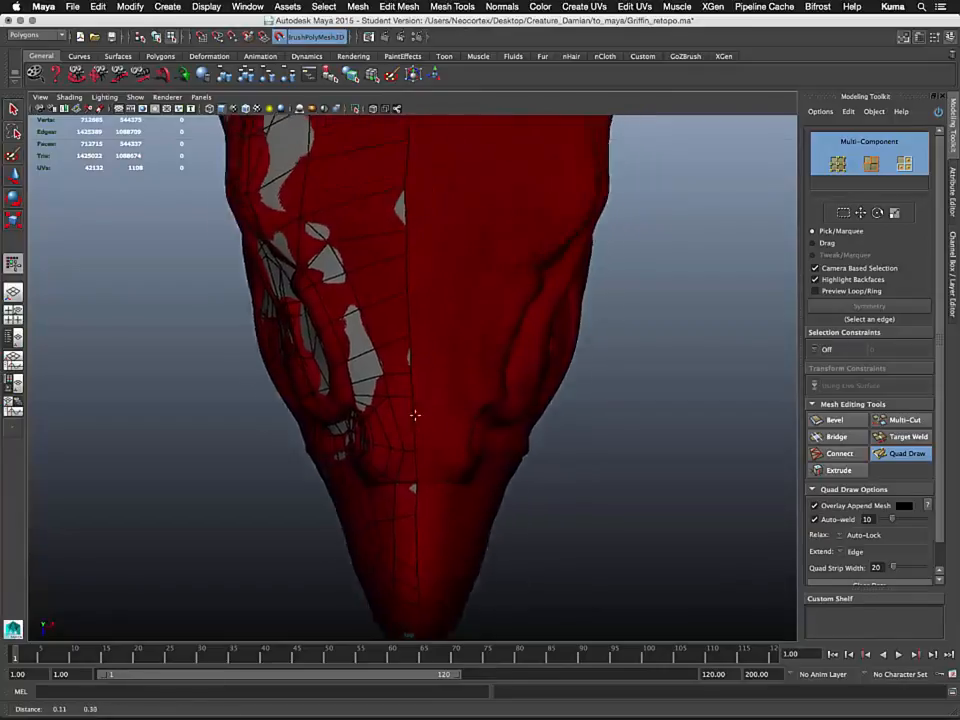
middle_click_drag(430, 310, 448, 506, "alt")
right_click_drag(448, 506, 442, 381, "alt")
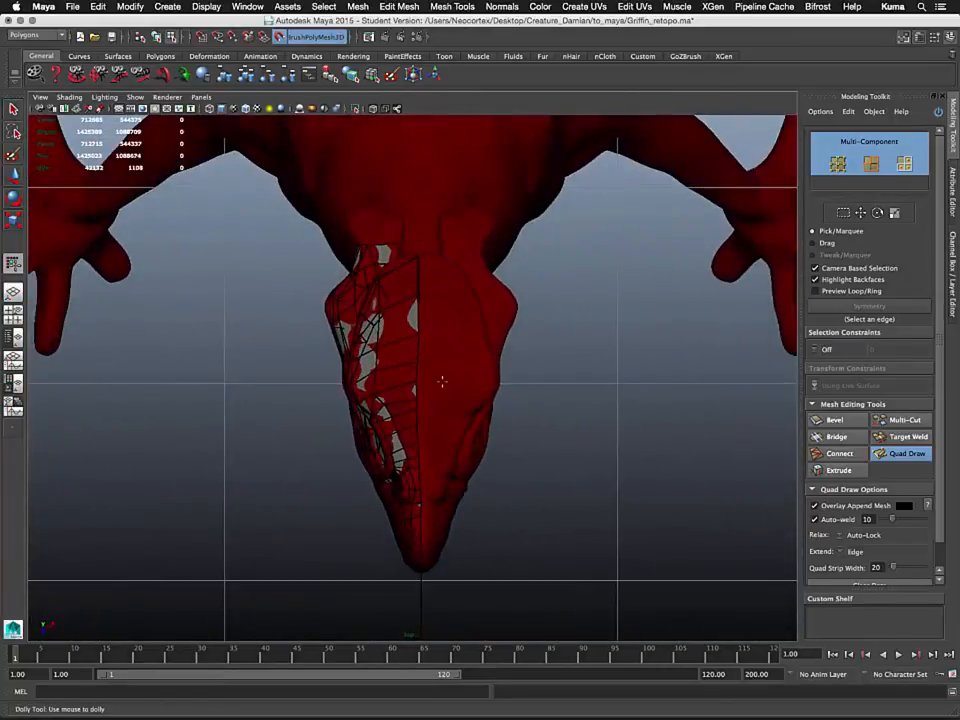
middle_click_drag(410, 230, 384, 390, "alt")
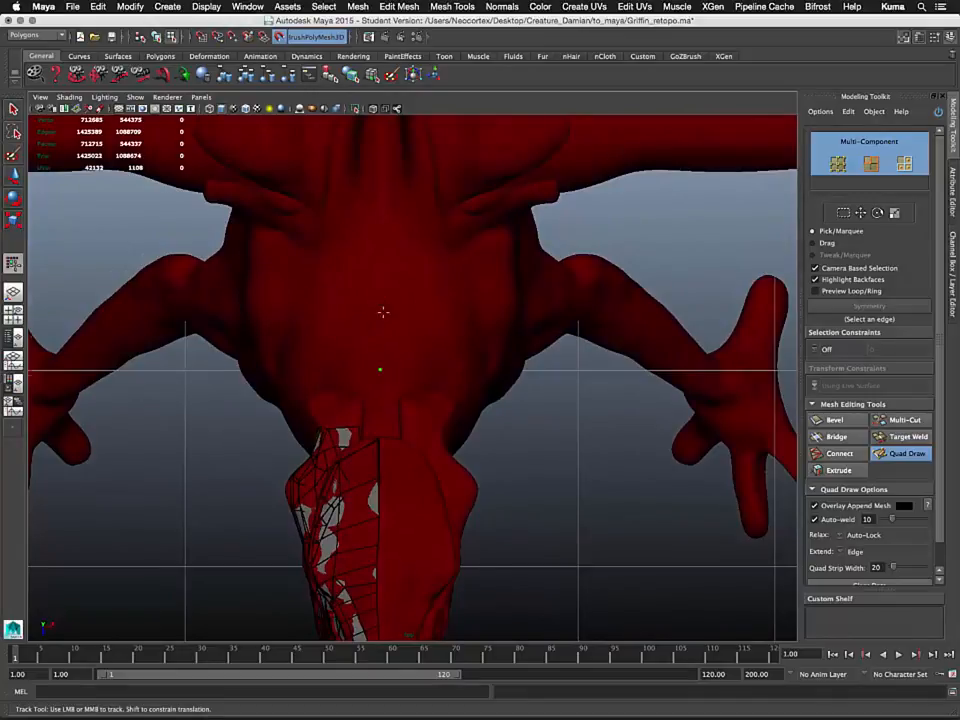
middle_click_drag(383, 312, 375, 384, "alt")
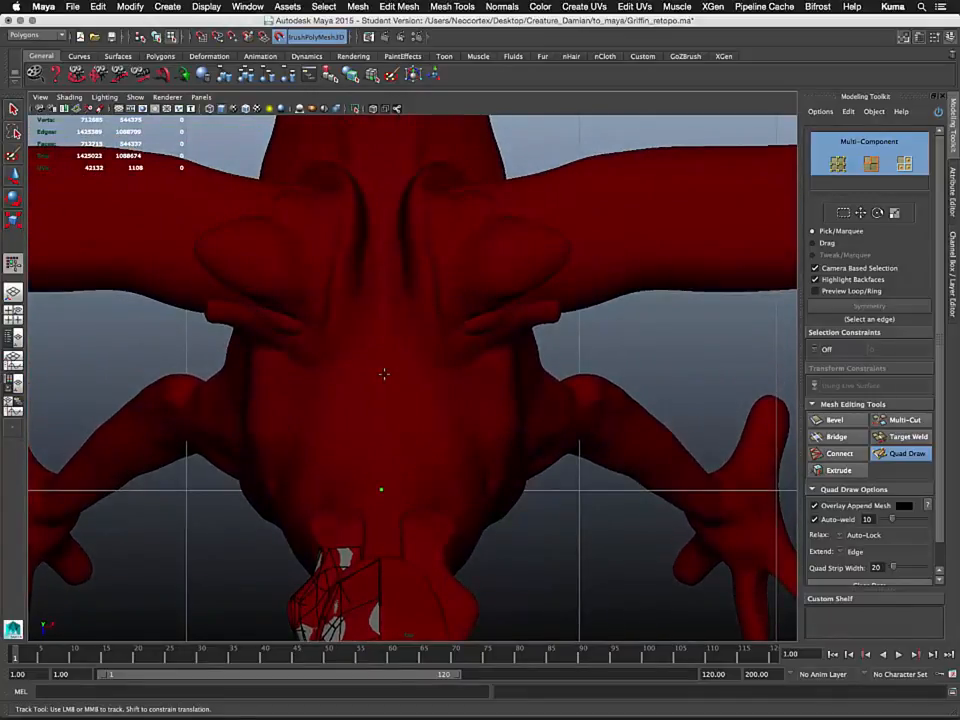
middle_click_drag(387, 311, 390, 443, "alt")
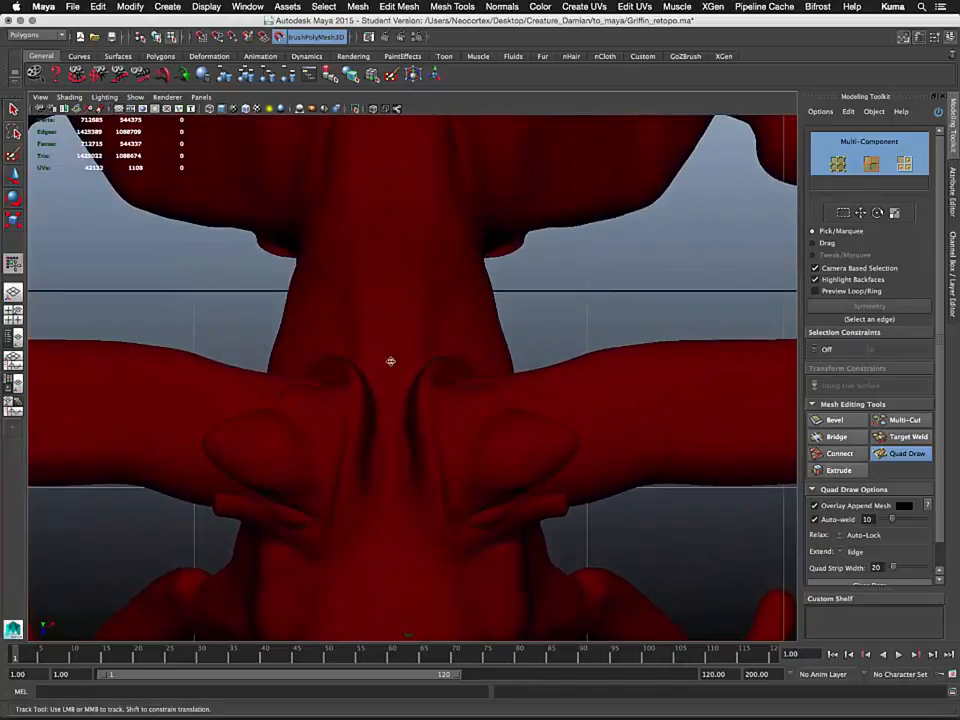
middle_click_drag(394, 315, 397, 471, "alt")
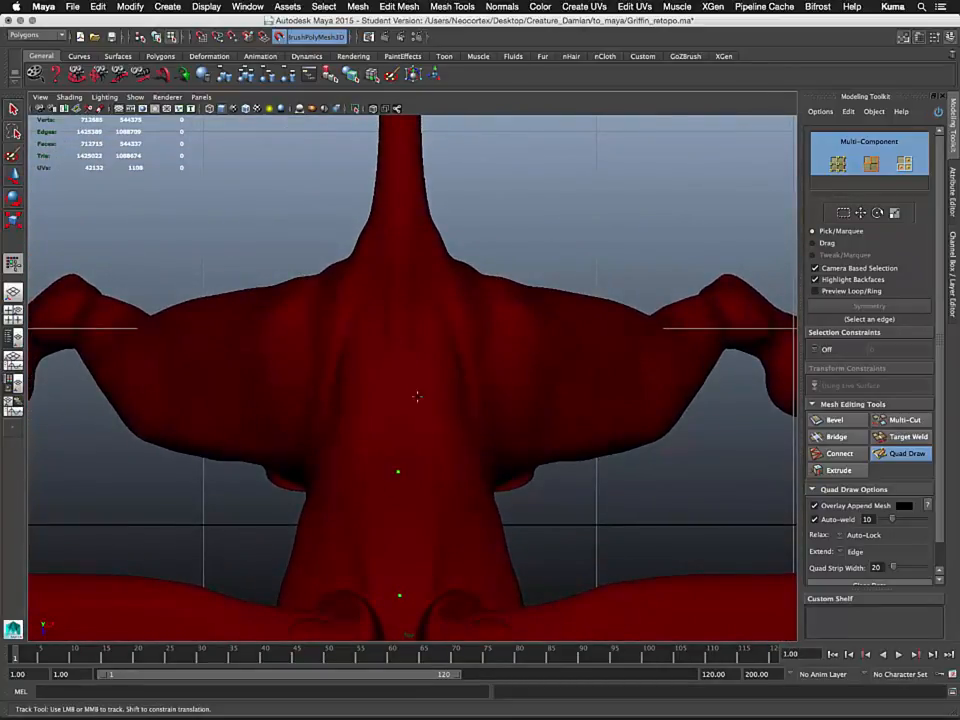
middle_click_drag(417, 397, 404, 357, "alt")
key("ctrl+z")
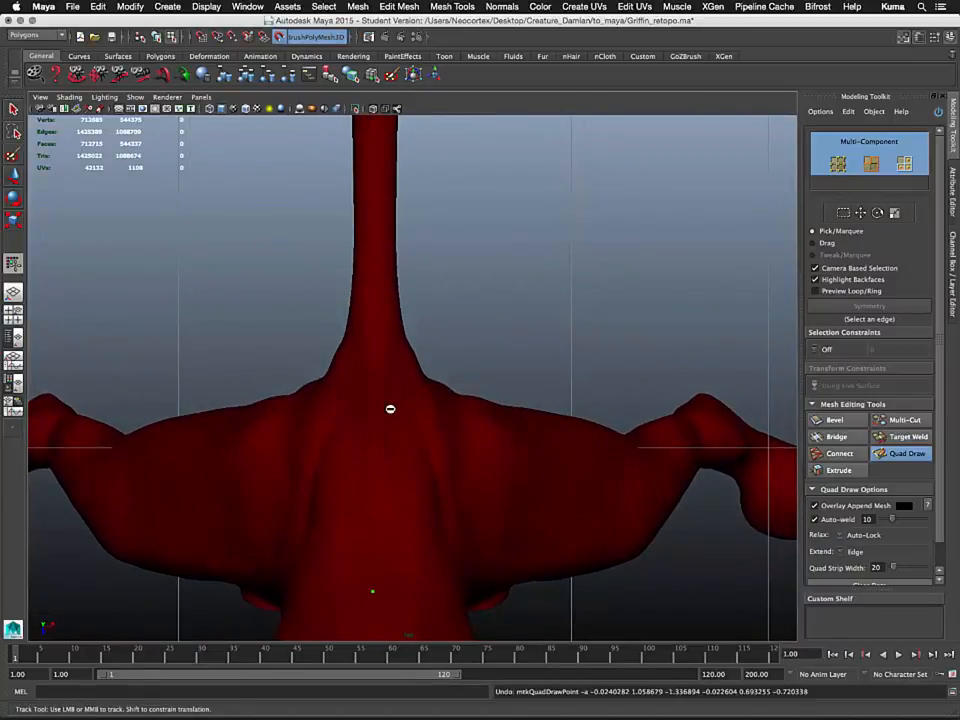
Place a guide dot at the top of the chest centre line and switch to a single full-screen viewport
left_click(370, 388)
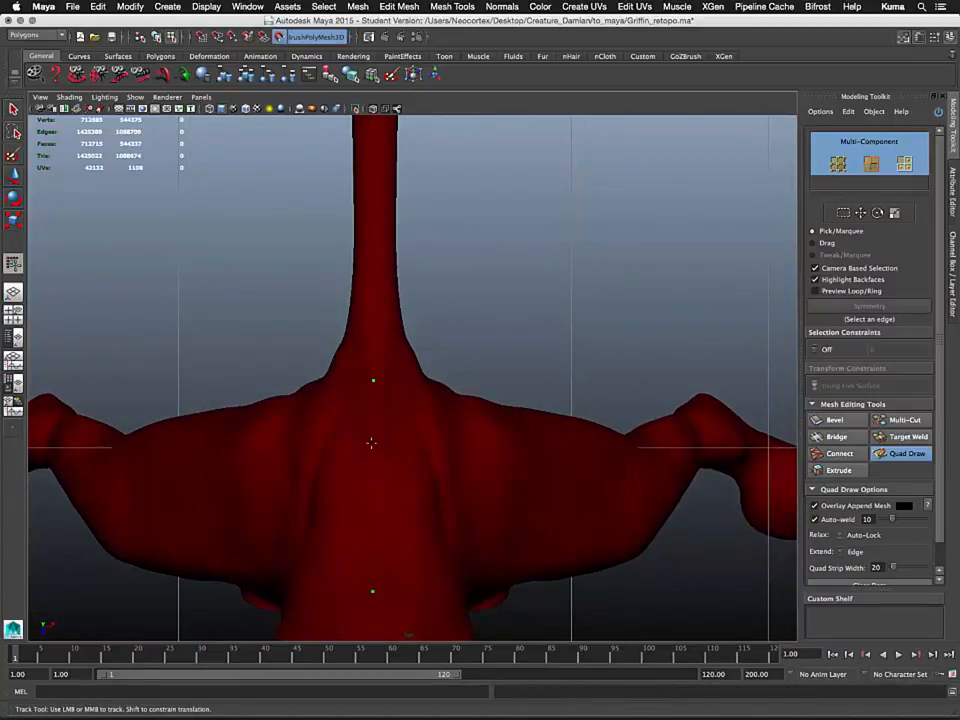
mouse_move(371, 444)
right_mouse_down("alt")
mouse_move(407, 189)
mouse_move(429, 299)
right_mouse_up("alt")
middle_click_drag(429, 300, 430, 179, "alt")
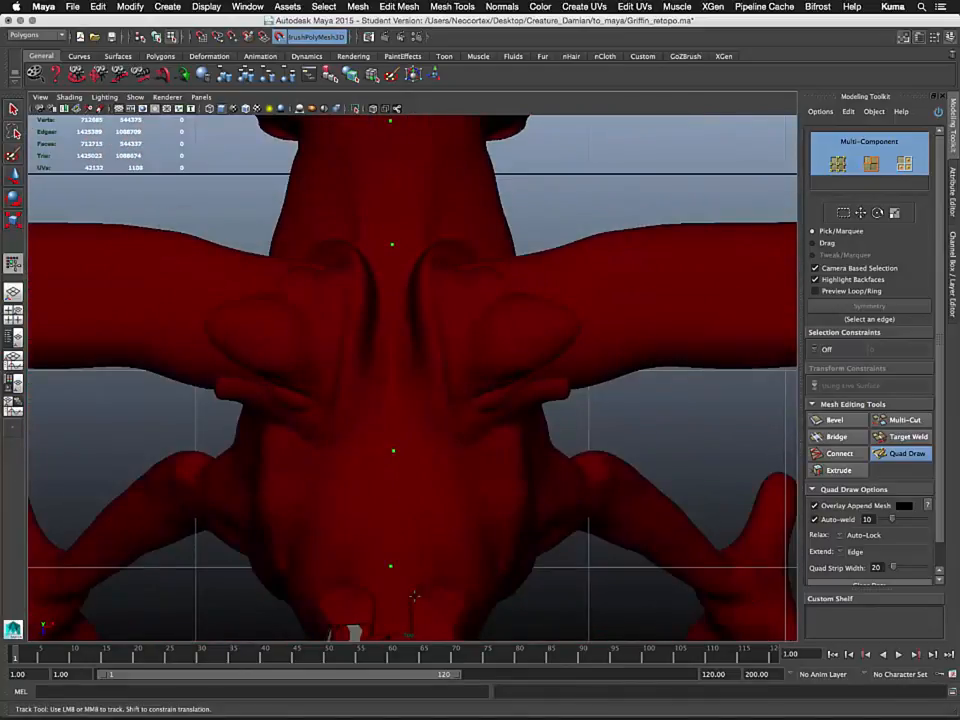
middle_click_drag(414, 598, 411, 504, "alt")
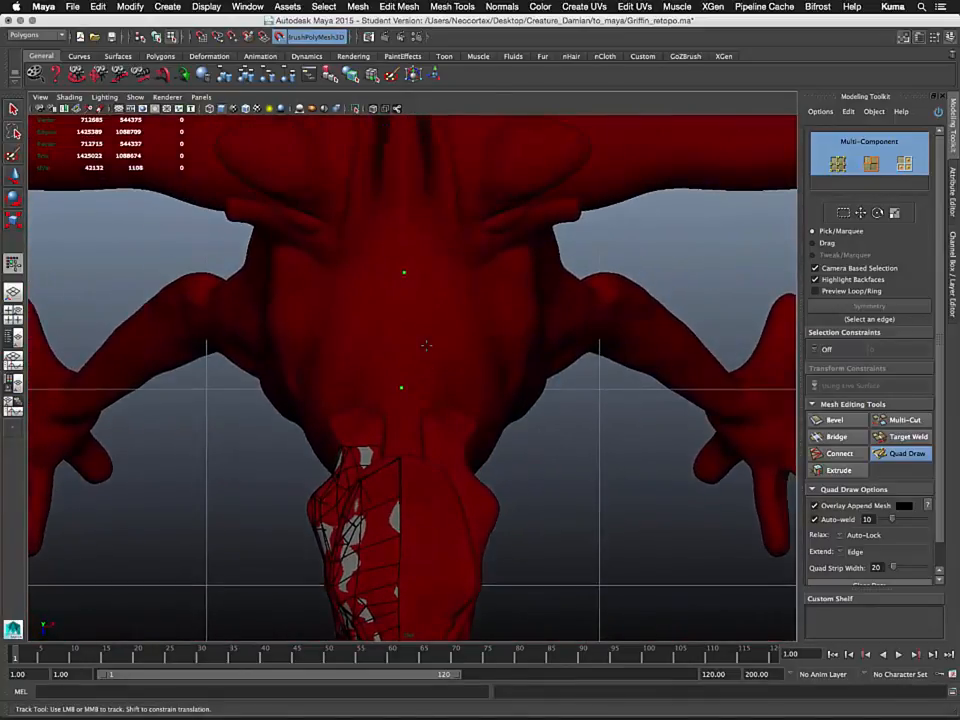
key("space")
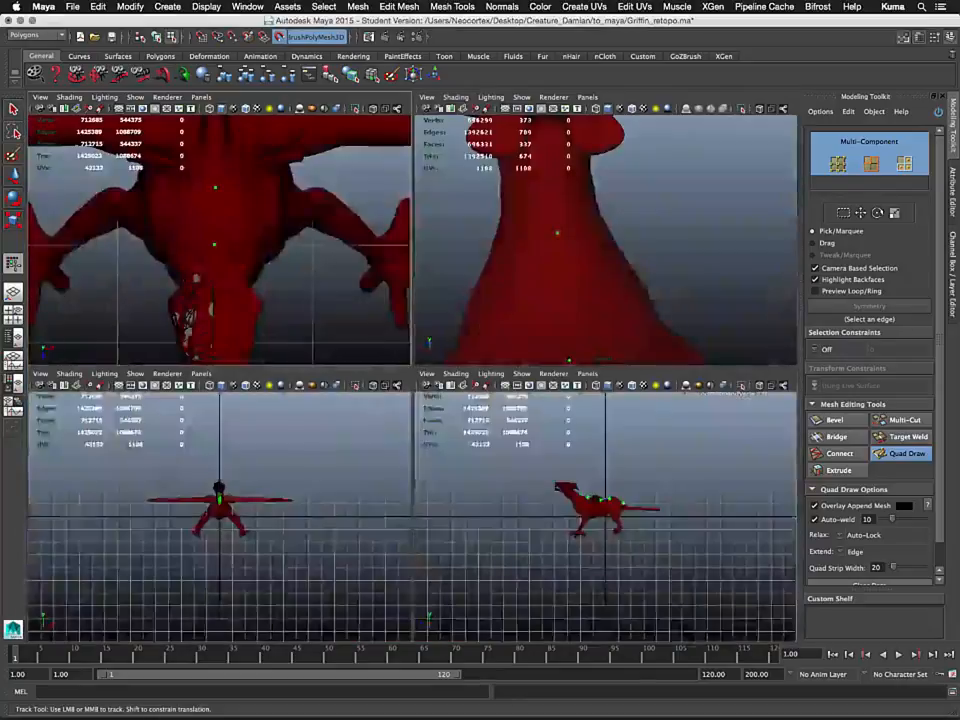
key("space")
key("ctrl+space")
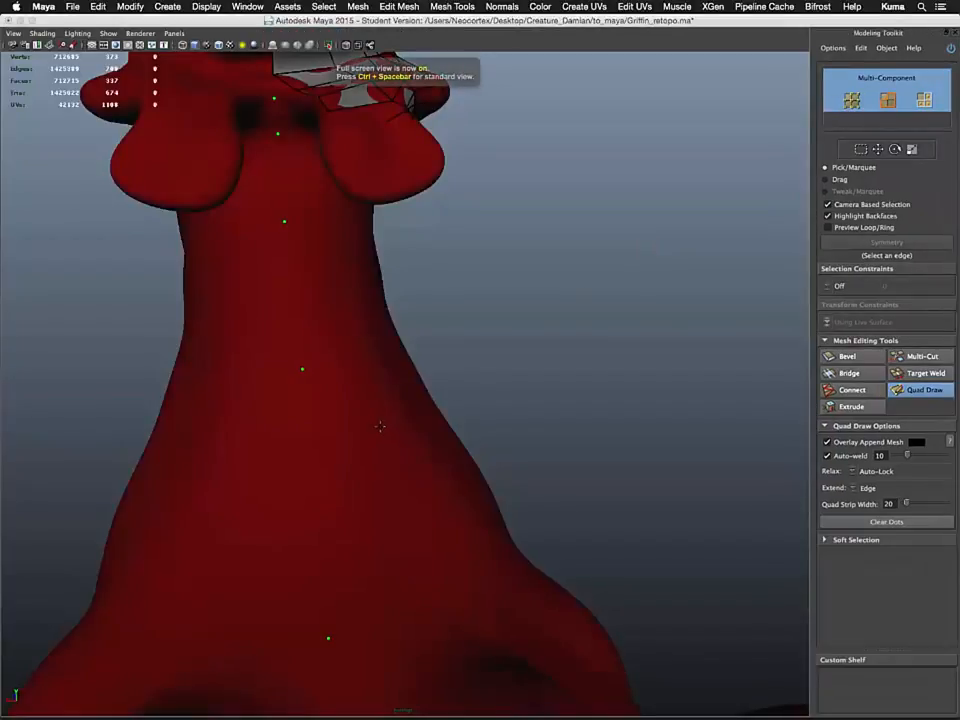
Draw a new quad between the neck strip and the shoulder on the chest
left_click_drag(381, 426, 368, 505, "alt")
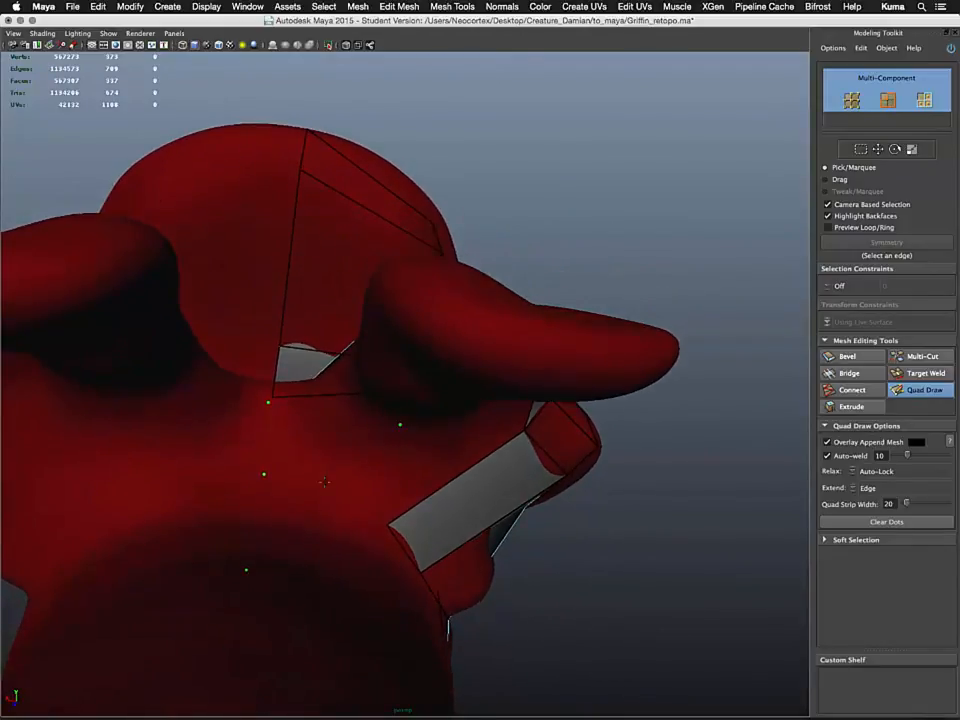
mouse_move(342, 488)
left_mouse_down("alt")
mouse_move(321, 574)
mouse_move(315, 542)
mouse_move(332, 476)
mouse_move(338, 498)
left_mouse_up("alt")
left_click(424, 460, "shift")
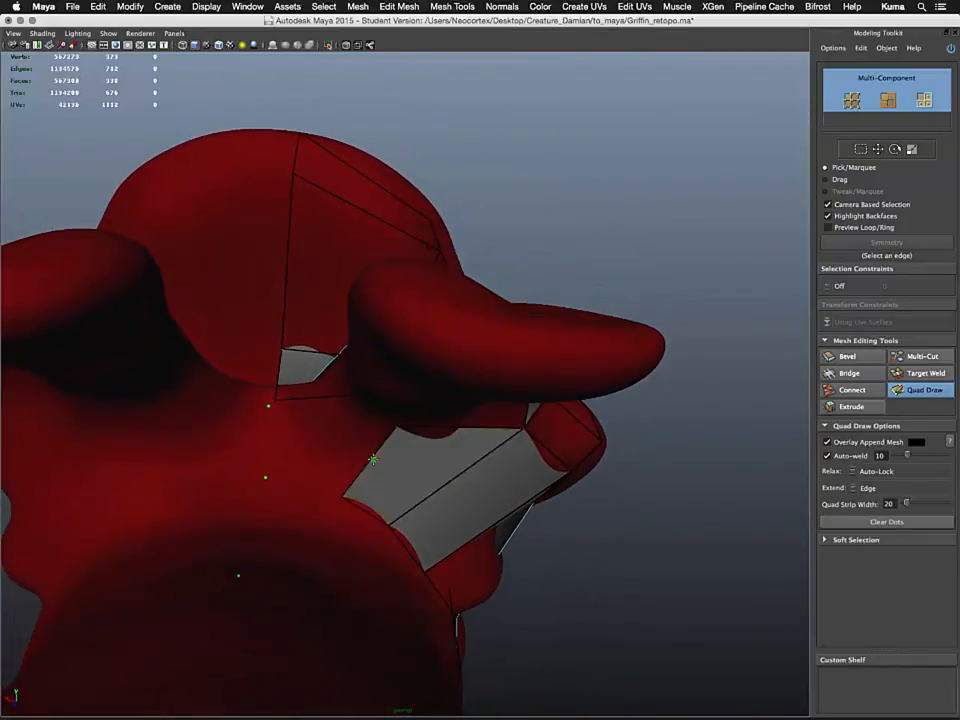
left_click(310, 449, "shift")
mouse_move(308, 449)
left_mouse_down("alt")
mouse_move(313, 497)
mouse_move(358, 495)
mouse_move(319, 486)
left_mouse_up("alt")
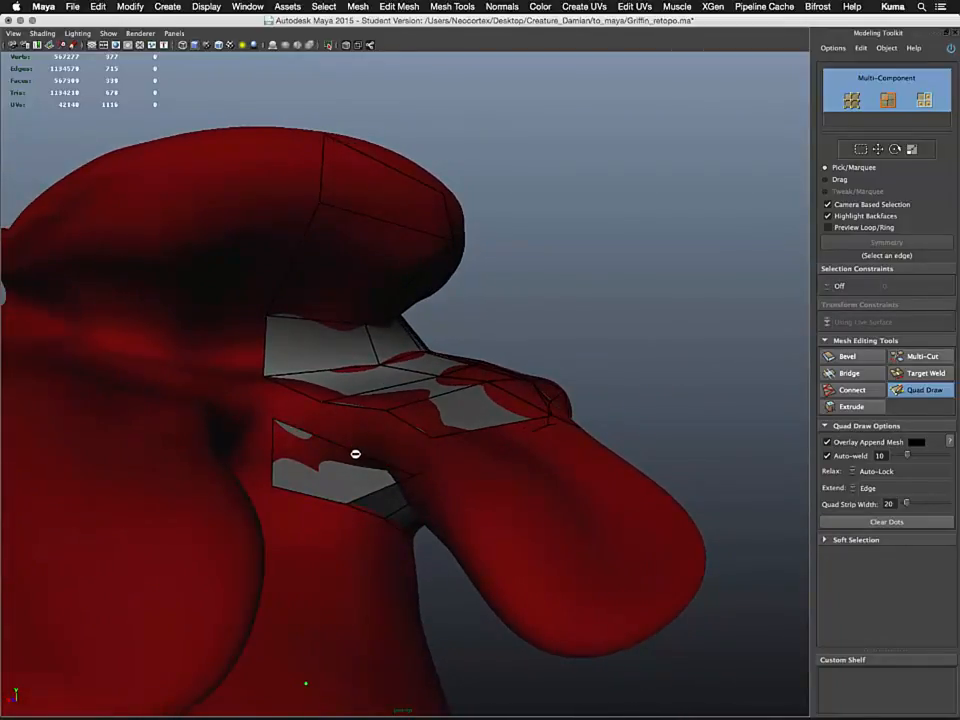
mouse_move(355, 454)
left_mouse_down("alt")
mouse_move(368, 466)
mouse_move(384, 462)
mouse_move(334, 442)
left_mouse_up("alt")
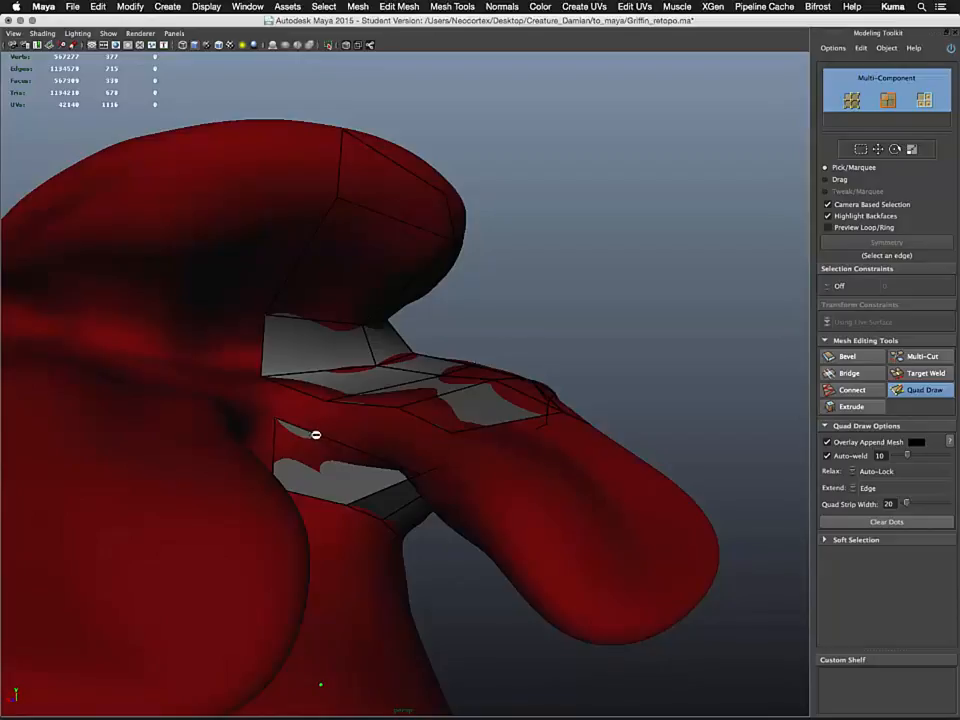
Add a quad on the chest bulge below the neck strip
left_click(291, 425)
mouse_move(368, 459)
left_mouse_down("alt")
mouse_move(343, 474)
mouse_move(394, 482)
mouse_move(317, 495)
mouse_move(351, 506)
mouse_move(368, 443)
left_mouse_up("alt")
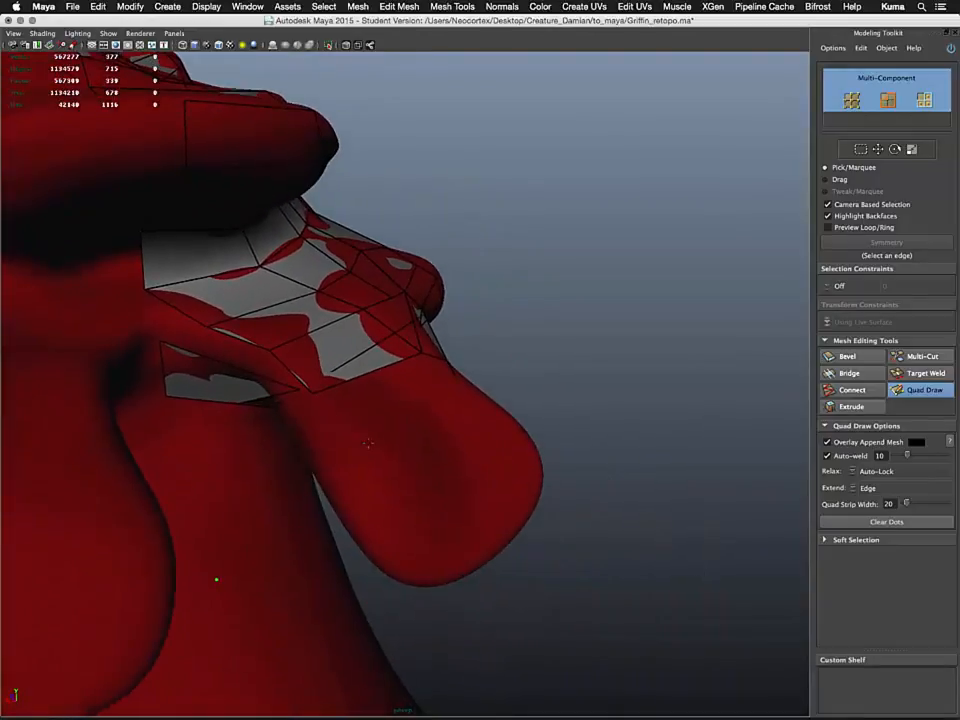
left_click_drag(360, 494, 385, 487, "alt")
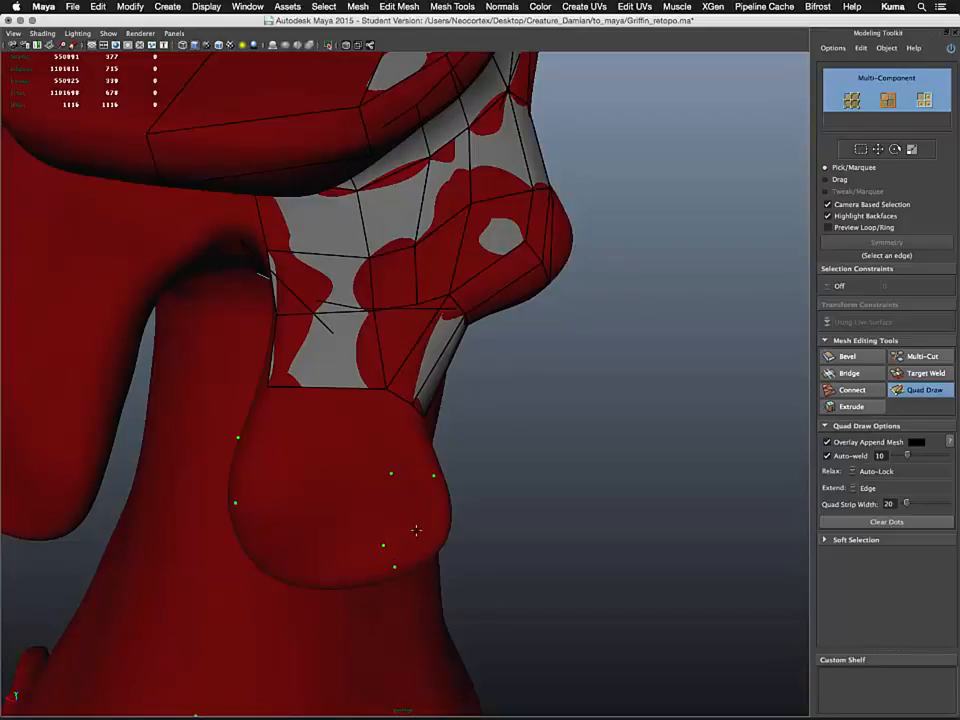
left_click(412, 520, "shift")
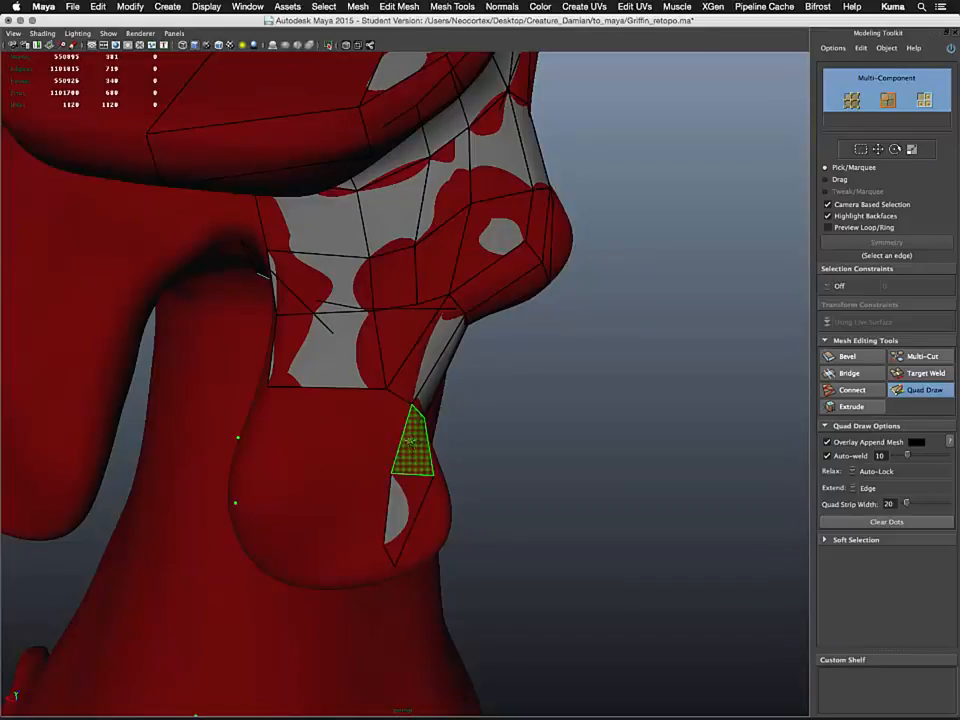
Extend the chest quads downward beside the foreleg and adjust their vertices to follow the surface
mouse_move(408, 440)
left_mouse_down("alt")
mouse_move(360, 437)
mouse_move(330, 378)
mouse_move(333, 440)
mouse_move(349, 470)
mouse_move(339, 456)
left_mouse_up("alt")
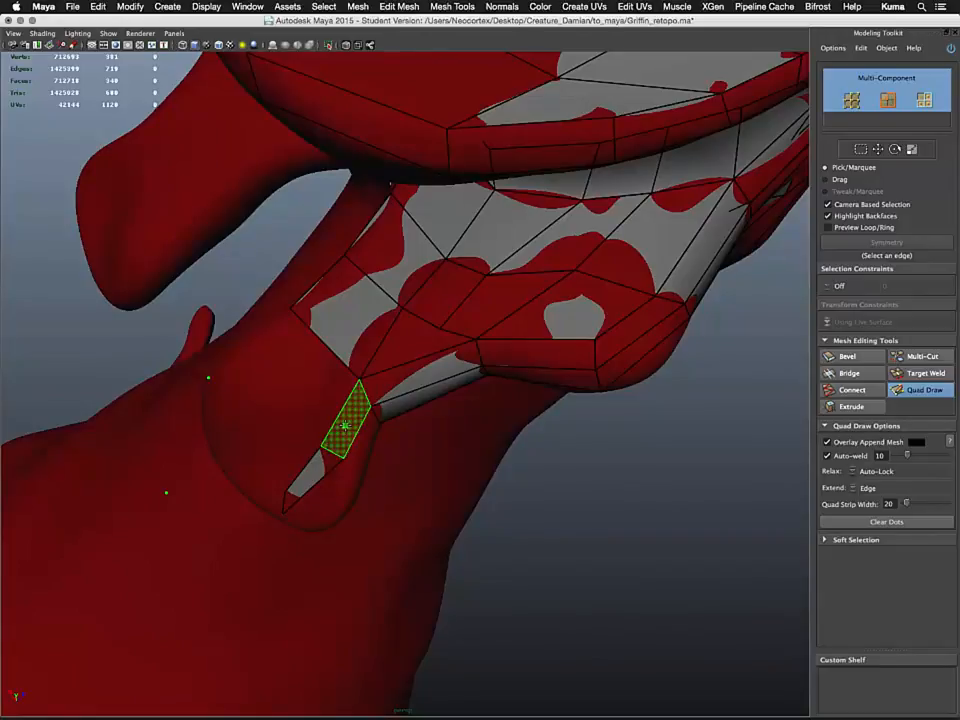
left_click_drag(344, 425, 425, 452, "alt")
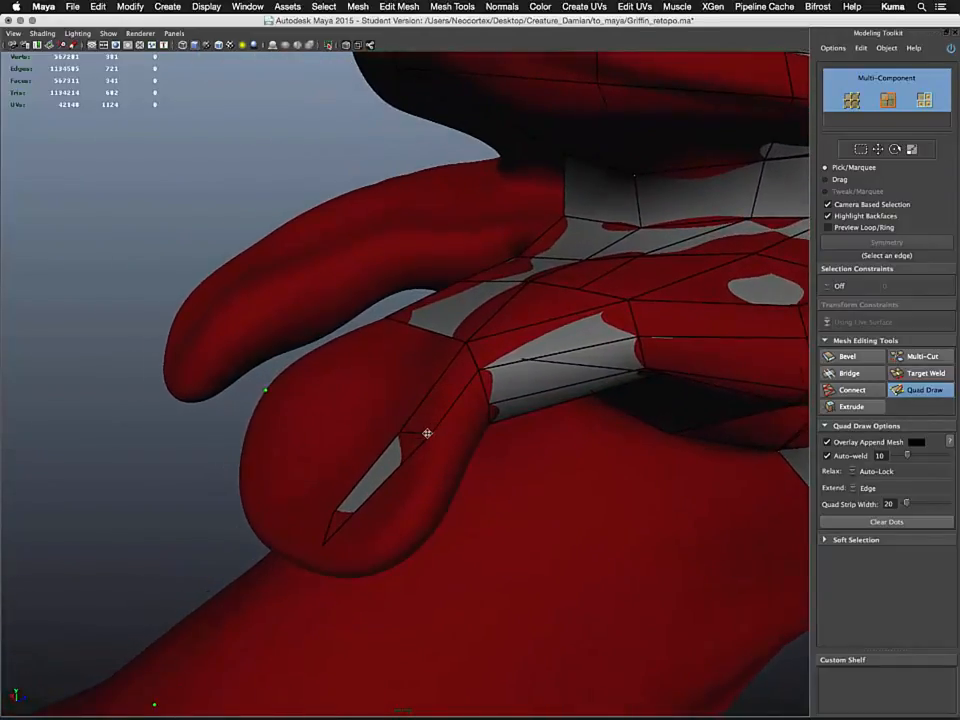
left_click_drag(370, 548, 420, 564, "alt")
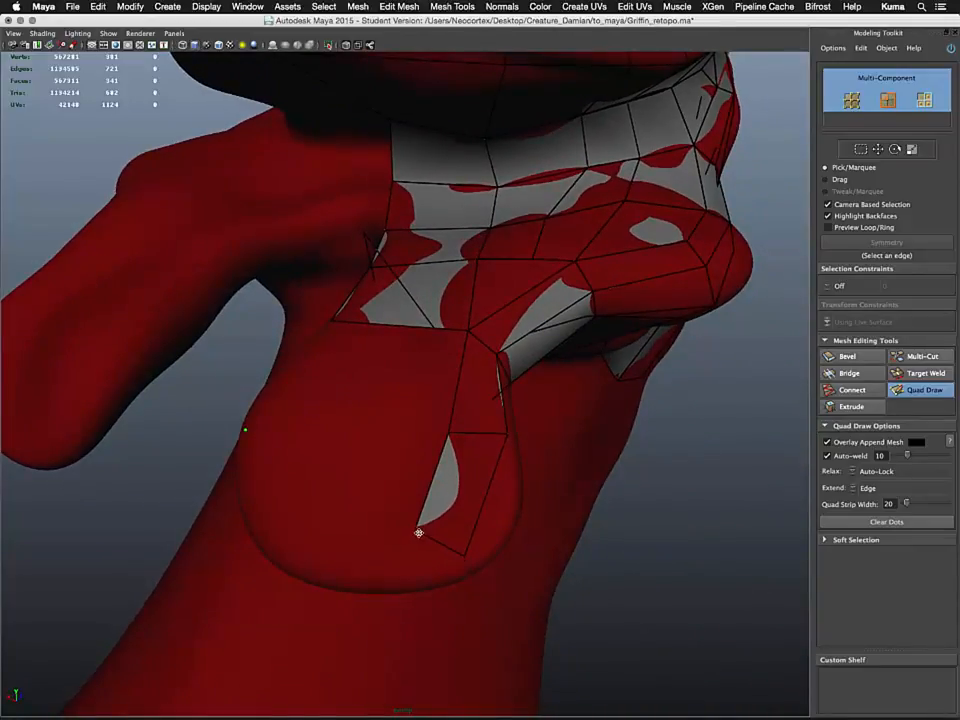
mouse_move(417, 529)
left_mouse_down()
mouse_move(429, 526)
mouse_move(444, 559)
left_mouse_up()
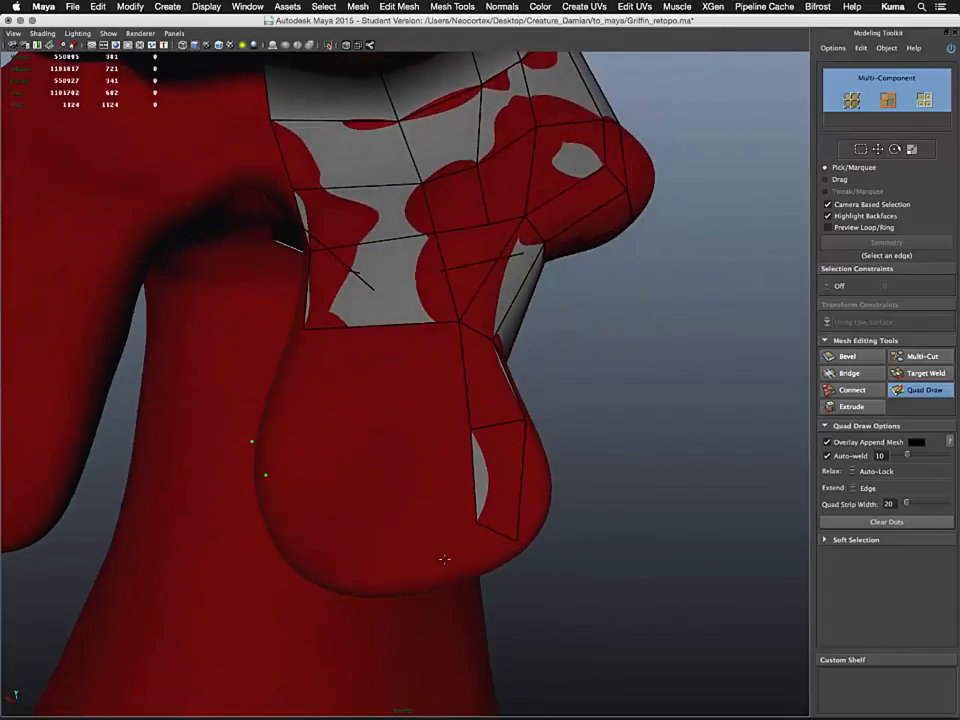
left_click_drag(479, 522, 466, 501)
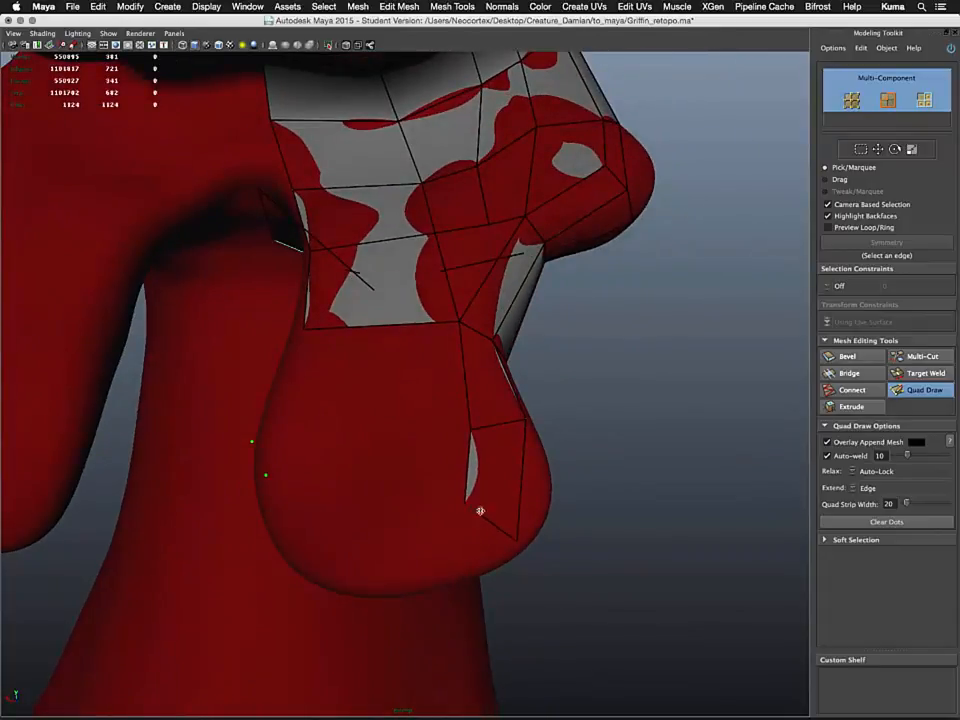
mouse_move(518, 536)
left_mouse_down()
mouse_move(536, 516)
mouse_move(531, 484)
mouse_move(470, 485)
mouse_move(422, 557)
mouse_move(413, 445)
left_mouse_up()
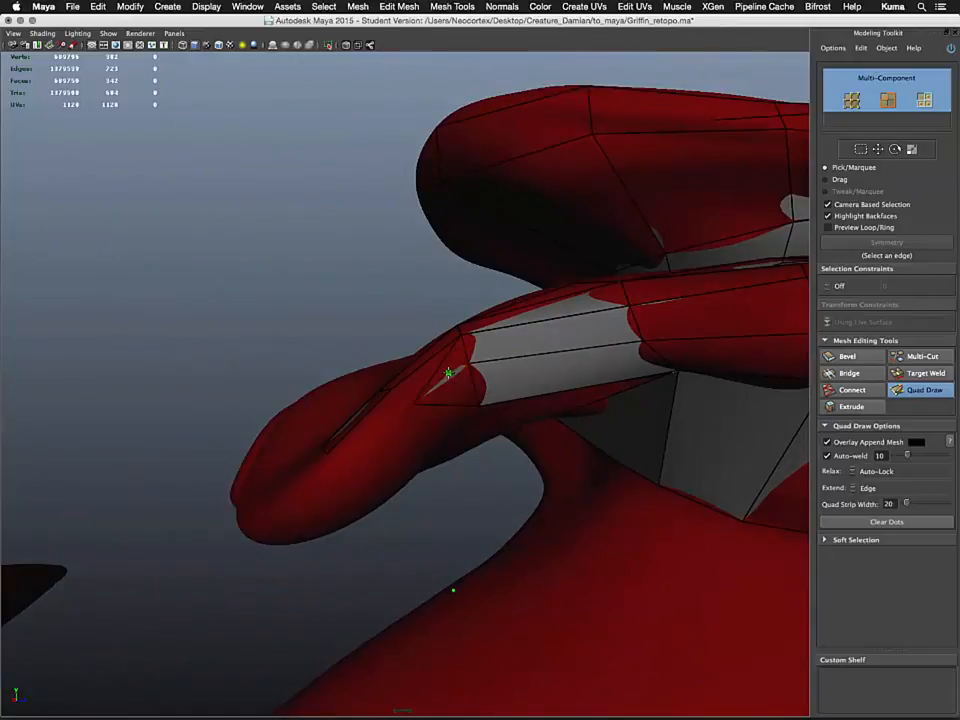
Build a quad strip along the top of the foreleg where it meets the chest
left_click(428, 371, "shift")
left_click_drag(432, 420, 399, 401, "alt")
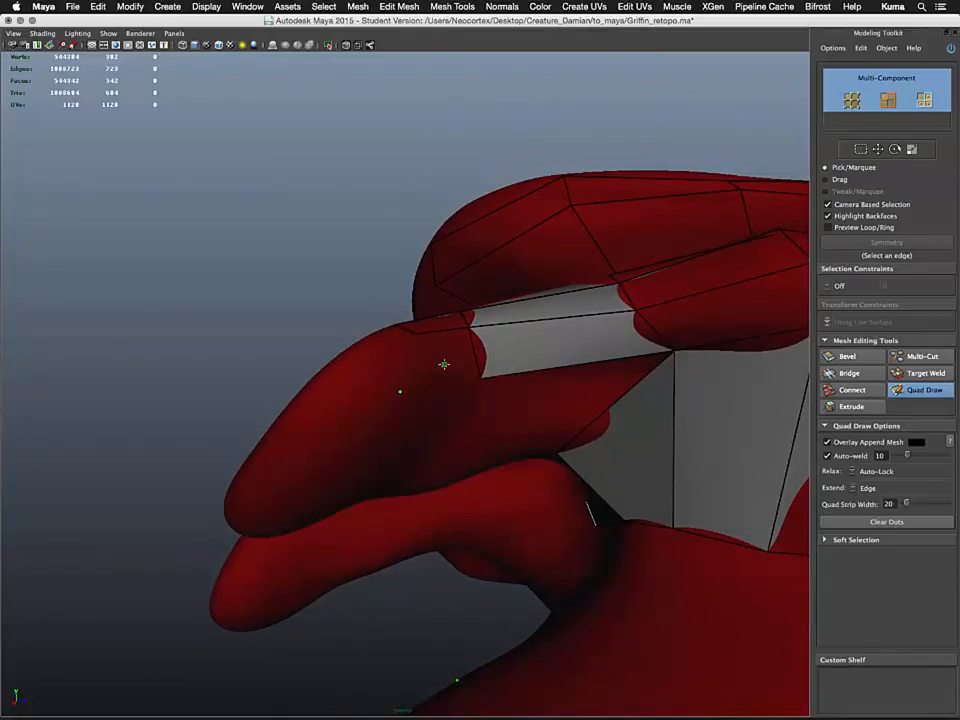
left_click_drag(444, 364, 411, 429, "alt")
left_click(357, 379, "shift")
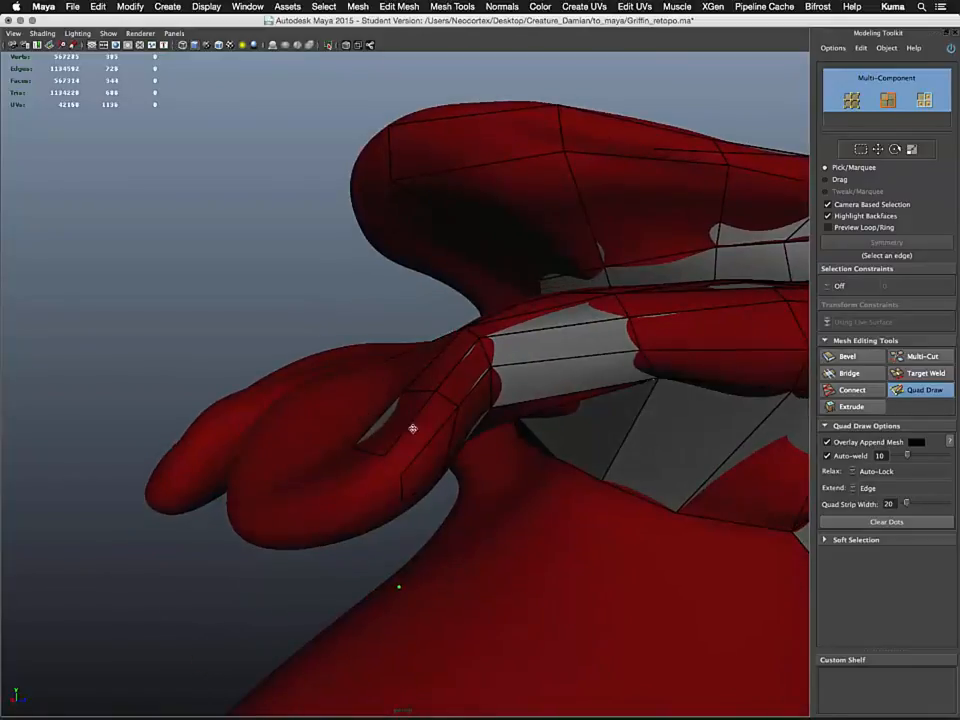
left_click(408, 438, "shift")
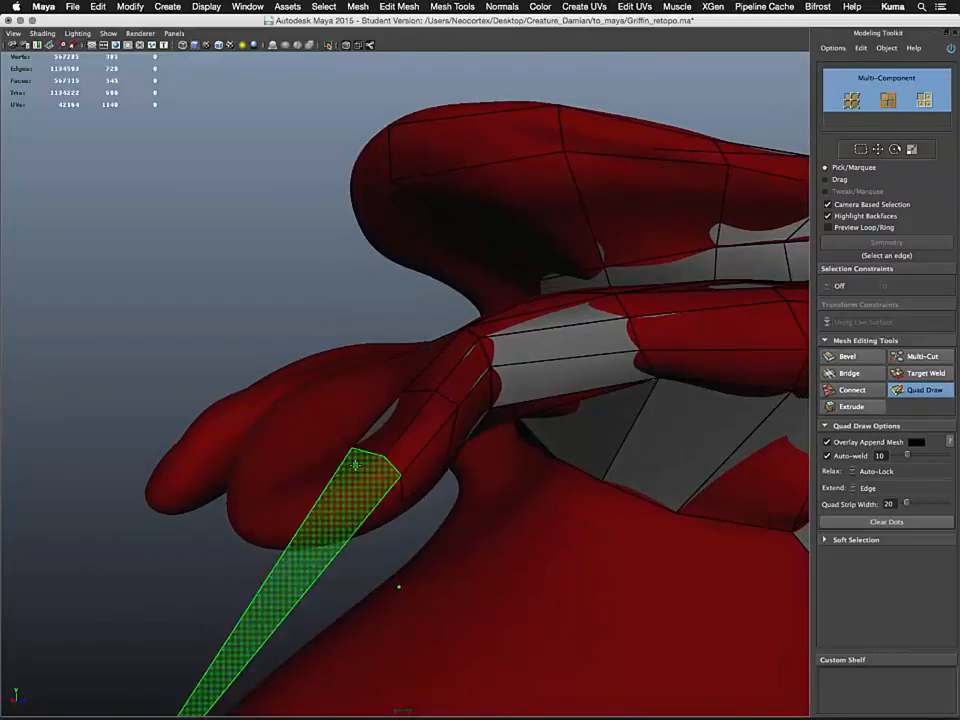
mouse_move(355, 462)
left_mouse_down("alt")
mouse_move(420, 474)
mouse_move(467, 437)
mouse_move(489, 534)
mouse_move(453, 518)
mouse_move(405, 564)
mouse_move(414, 551)
left_mouse_up("alt")
left_click(400, 514)
left_click_drag(498, 516, 379, 514, "alt")
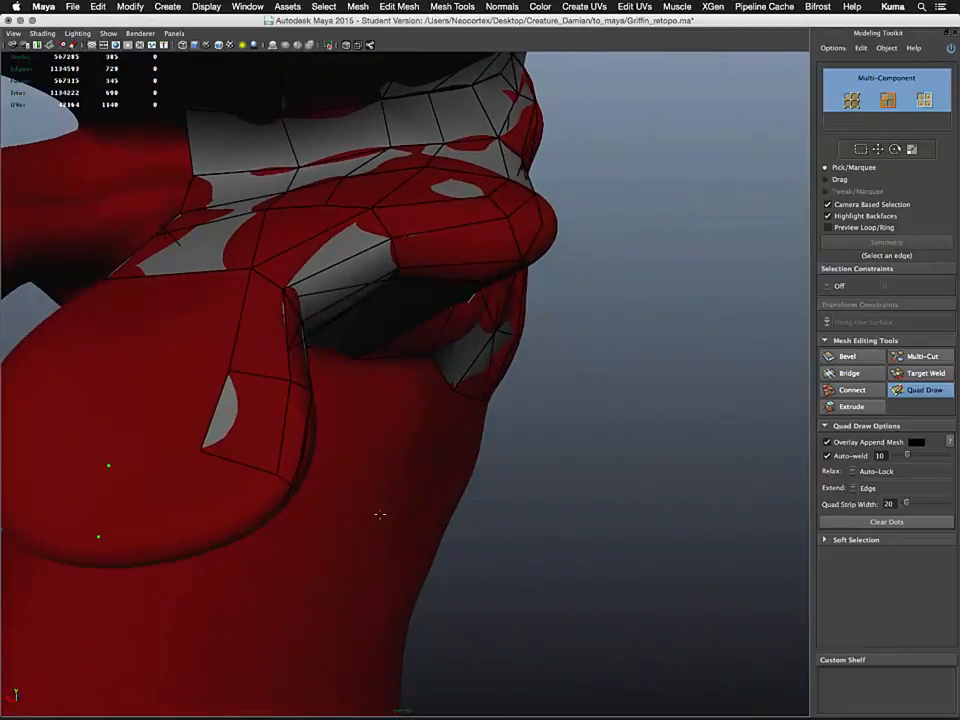
Fill a quad in the gap between the foreleg strip and the chest quads
left_click(140, 372, "shift")
left_click_drag(147, 388, 342, 468, "alt")
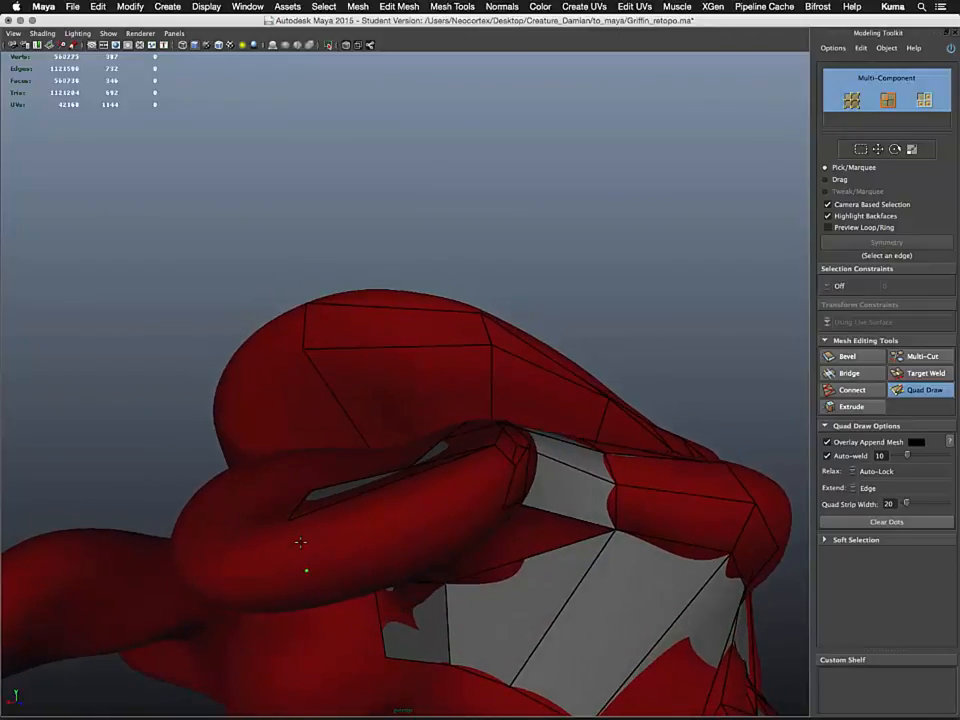
key("shift")
left_click_drag(427, 537, 375, 574, "alt")
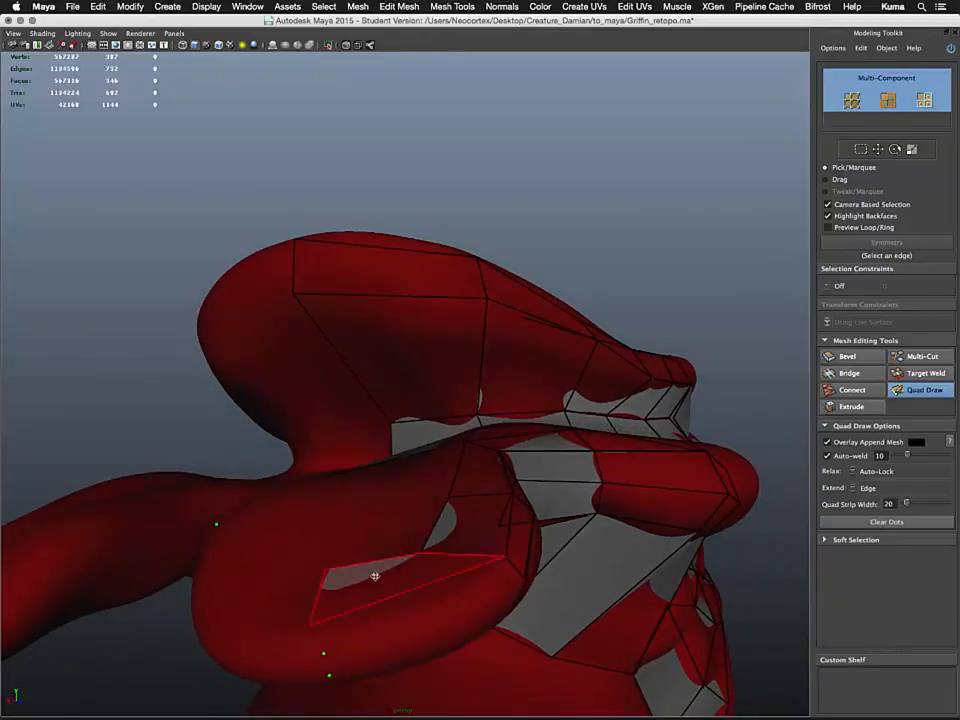
mouse_move(393, 621)
left_mouse_down("alt")
mouse_move(393, 638)
mouse_move(420, 620)
left_mouse_up("alt")
left_click(402, 626, "shift")
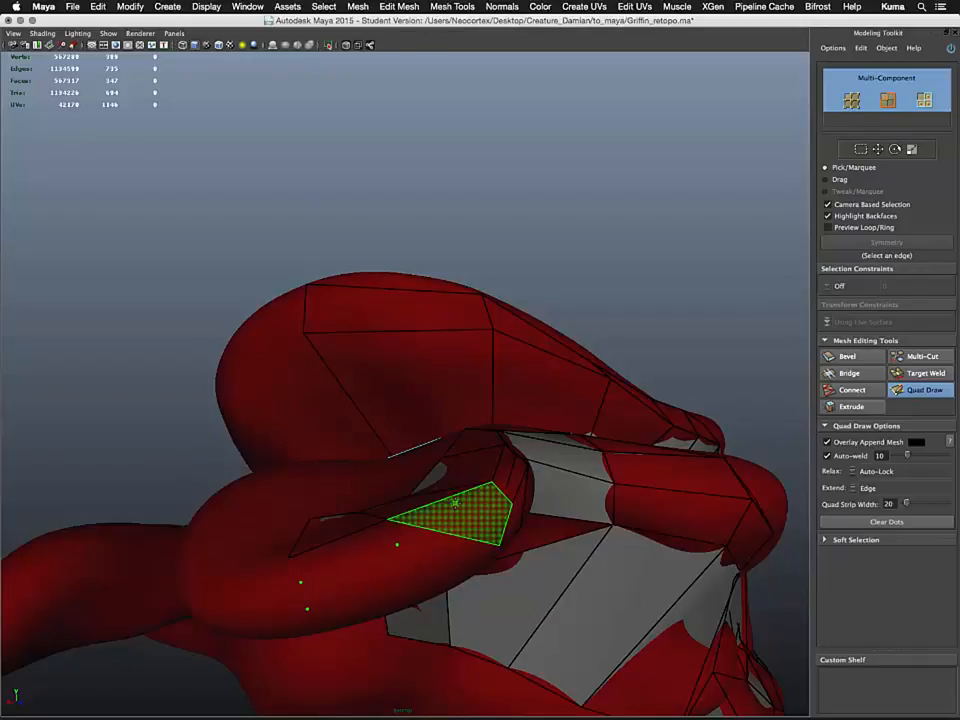
Add two more quads along the top of the foreleg toward its front end
left_click_drag(438, 561, 407, 558, "alt")
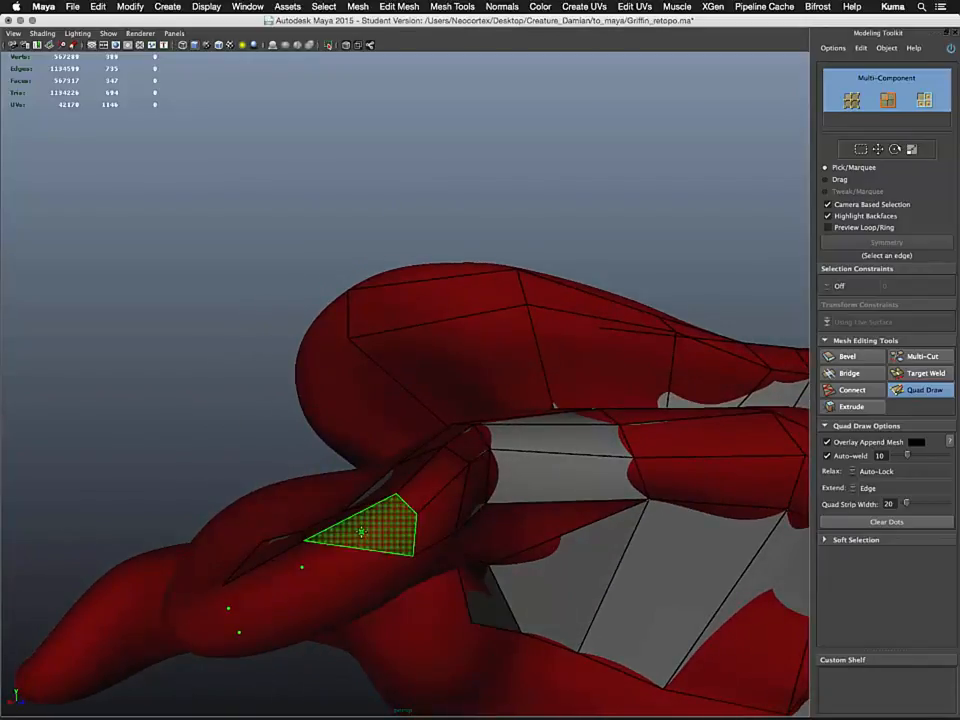
left_click(343, 529, "shift")
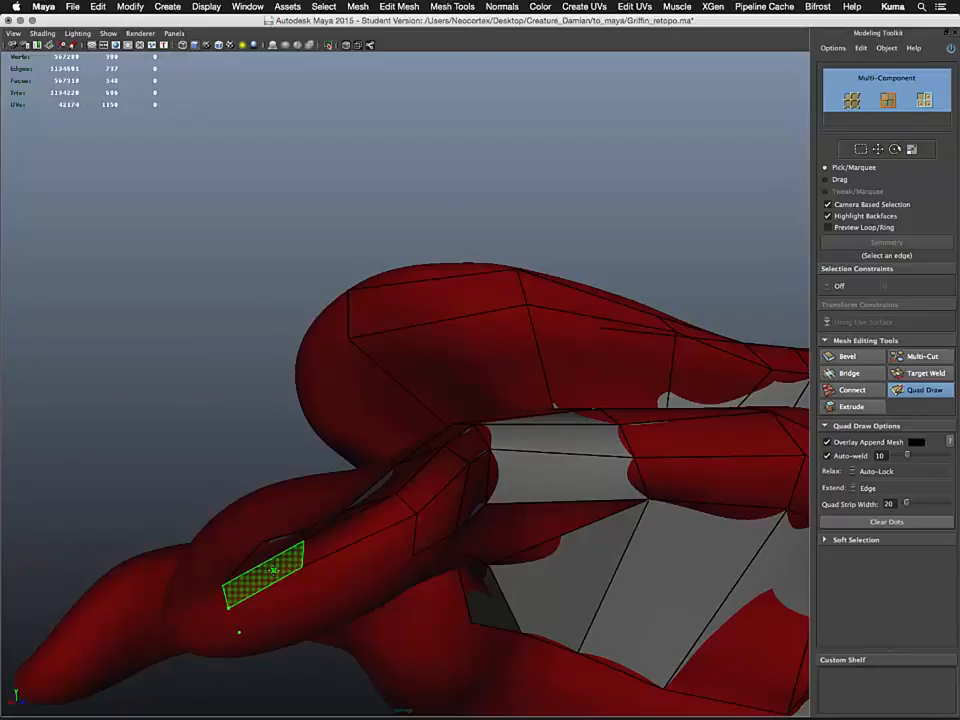
left_click(272, 573, "shift")
left_click_drag(321, 581, 323, 532, "alt")
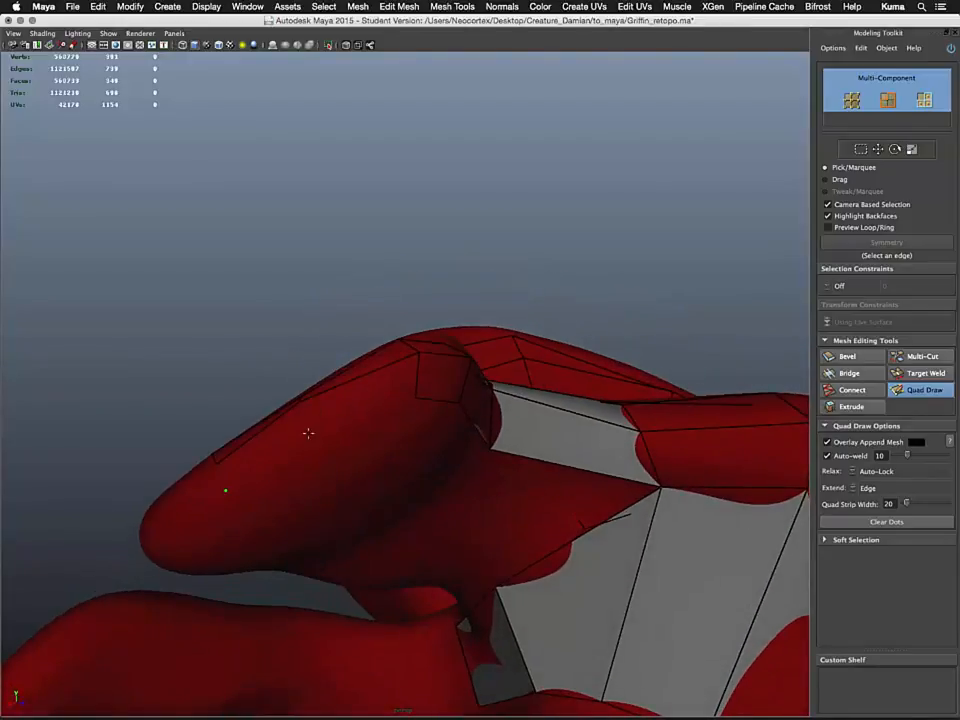
left_click(300, 375, "shift")
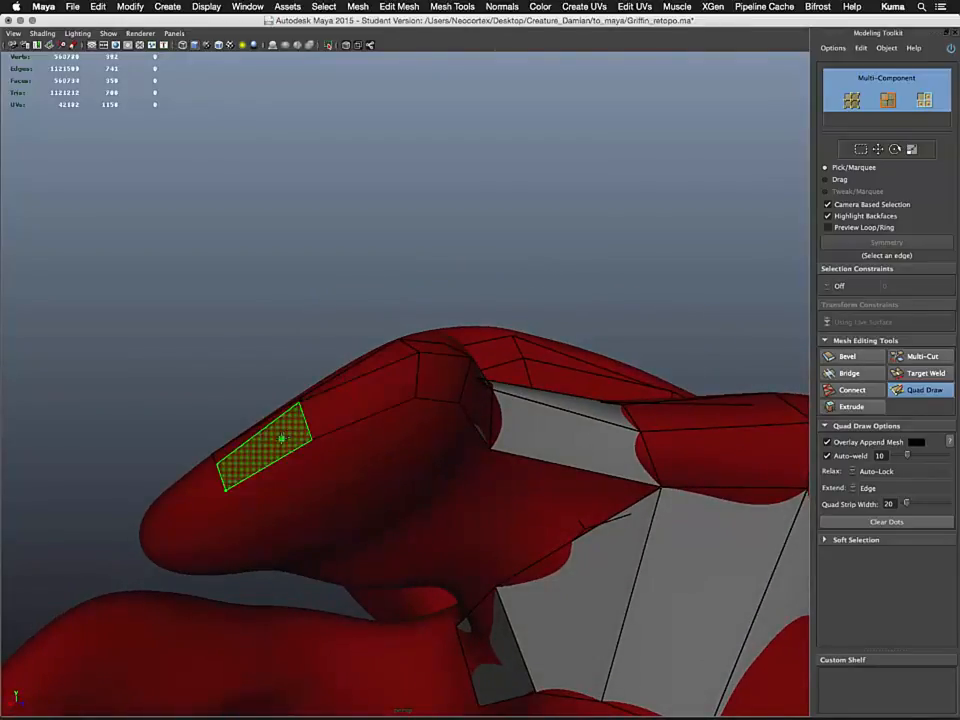
left_click(262, 405, "shift")
Place a dot and fill a quad on the chest side between the foreleg strip and the neck quads
mouse_move(270, 410)
left_mouse_down("alt")
mouse_move(381, 452)
mouse_move(362, 461)
mouse_move(379, 480)
mouse_move(315, 514)
mouse_move(297, 480)
mouse_move(369, 549)
mouse_move(452, 544)
left_mouse_up("alt")
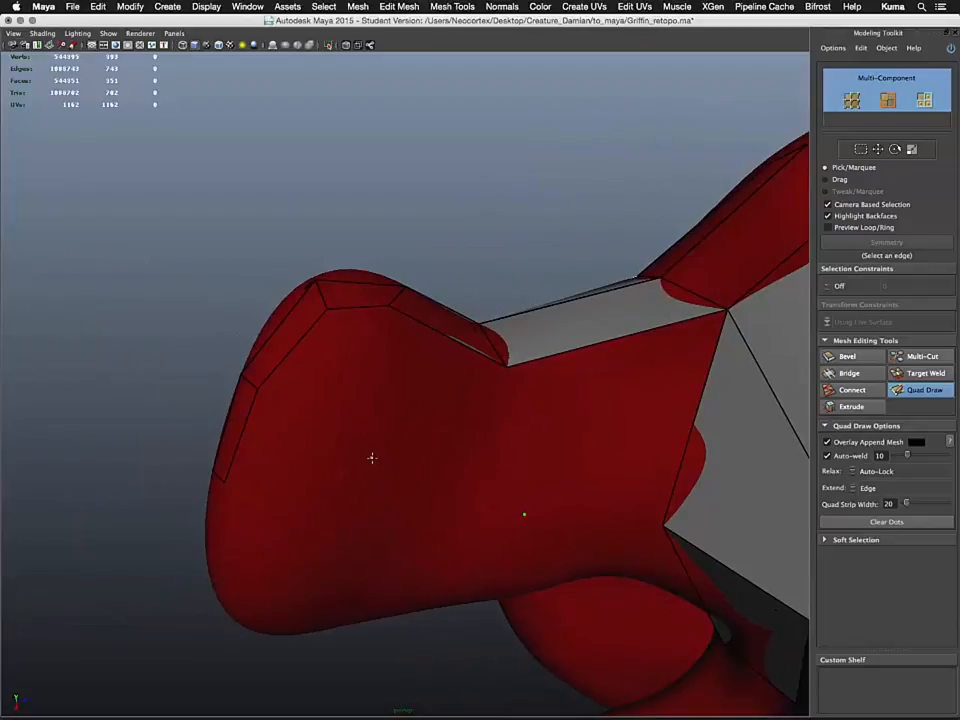
left_click(340, 383, "shift")
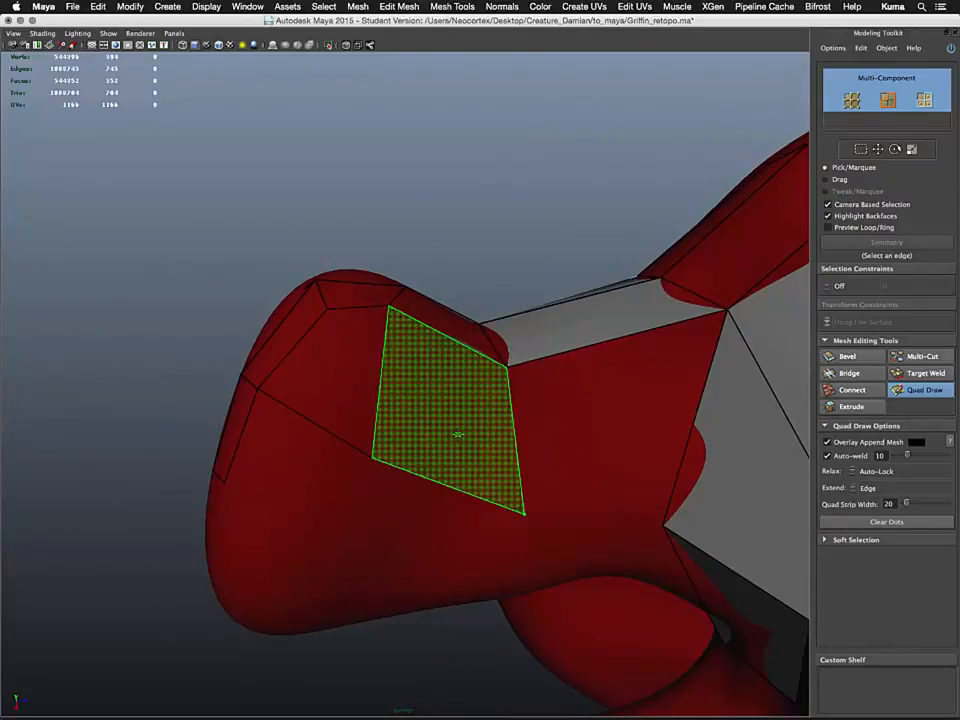
left_click(580, 450, "shift")
left_click(580, 450, "shift")
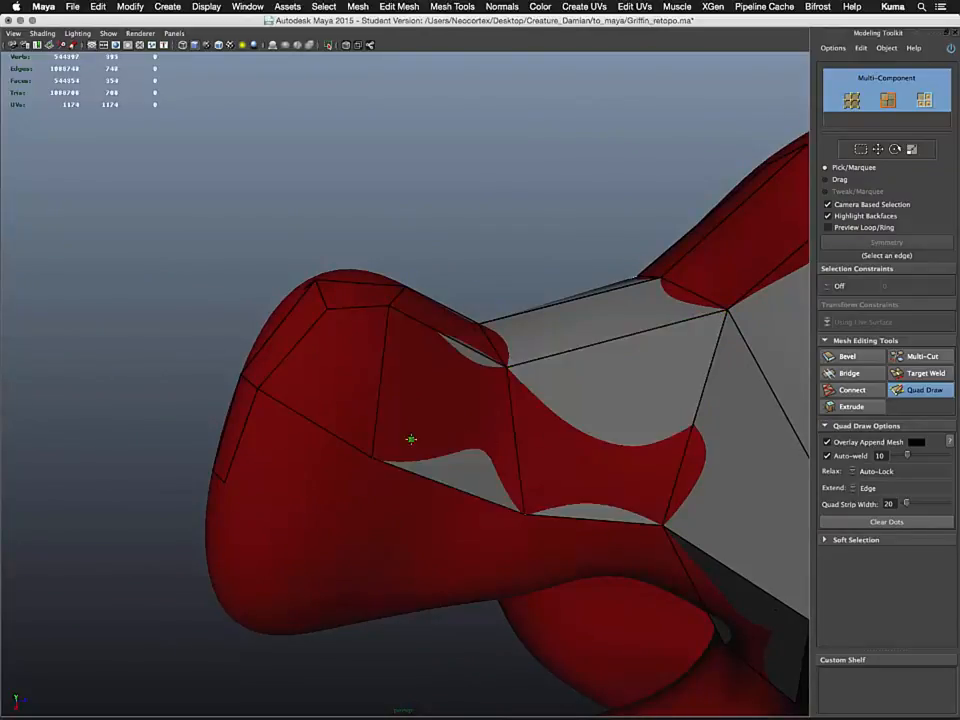
Try to insert an edge loop across the chest quads with the Insert Edge Loop tool, then return to Quad Draw
right_click(357, 493, "shift")
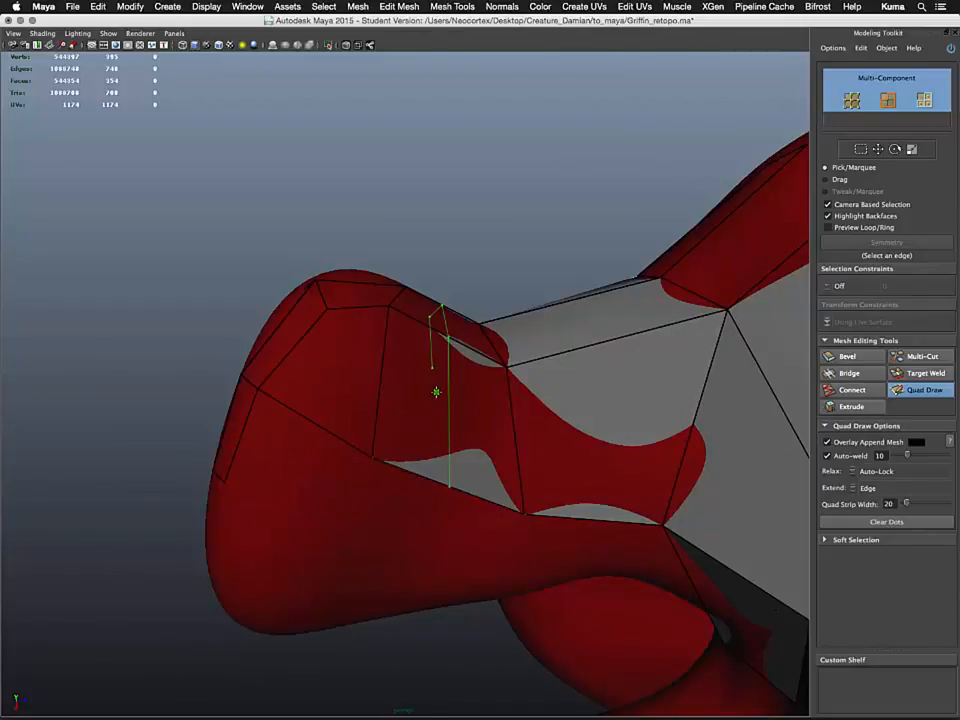
key("q")
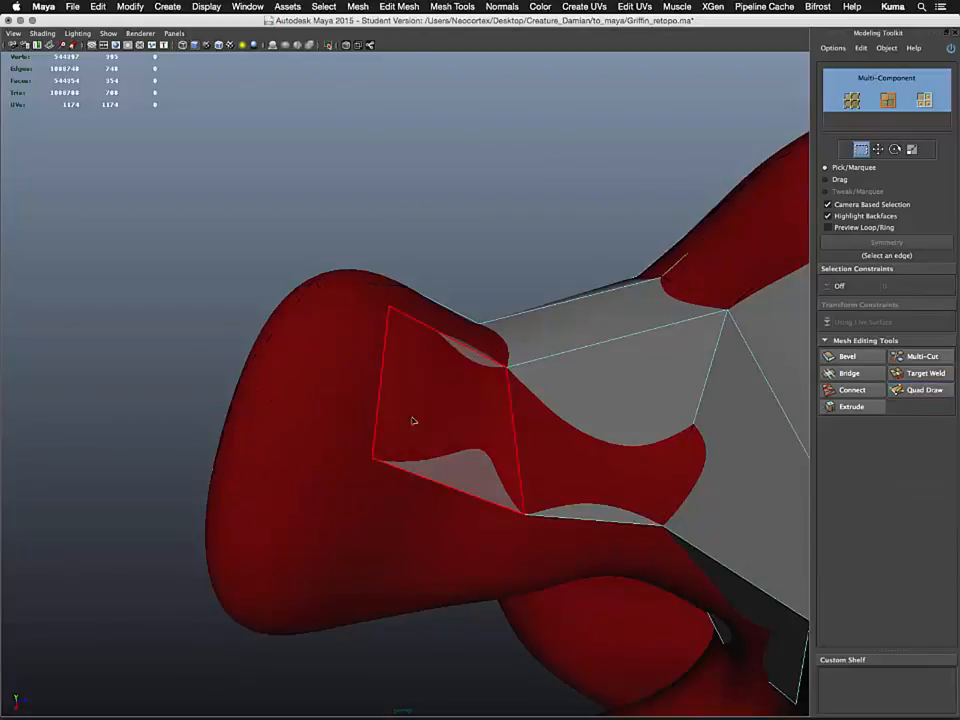
right_click_drag(637, 342, 690, 327)
left_click(646, 351)
right_click(646, 351, "shift")
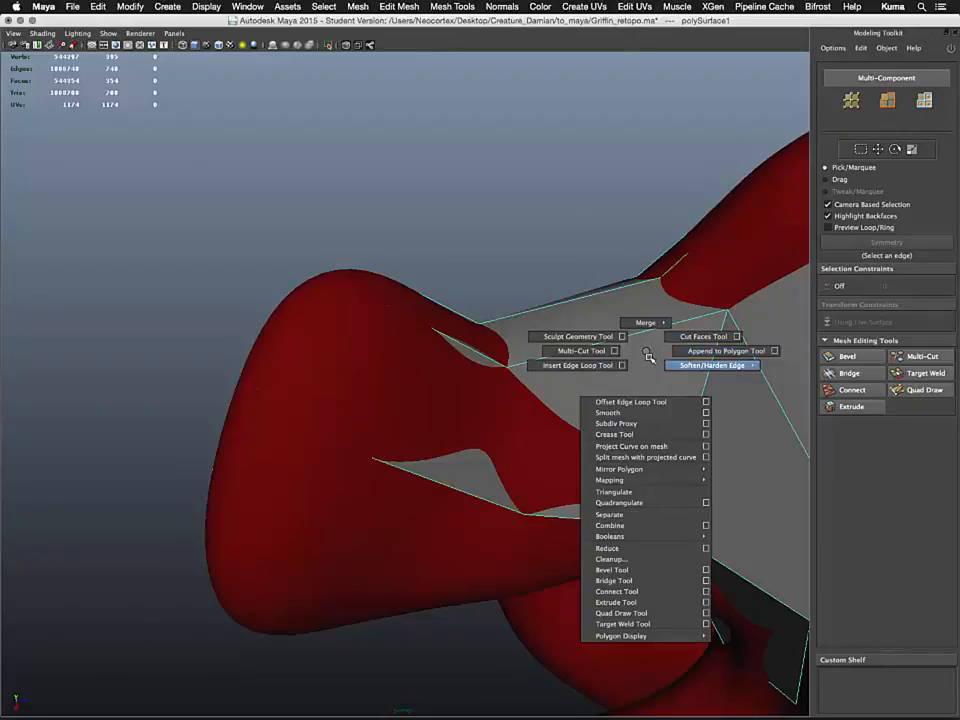
right_click_drag(648, 356, 633, 371, "shift")
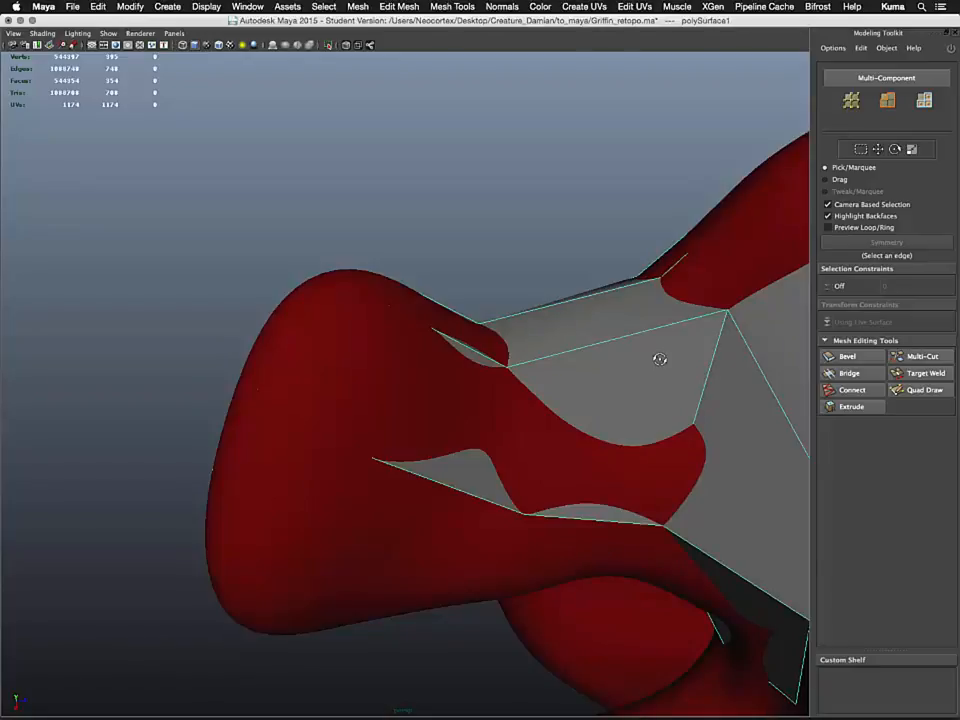
right_click(660, 360, "shift")
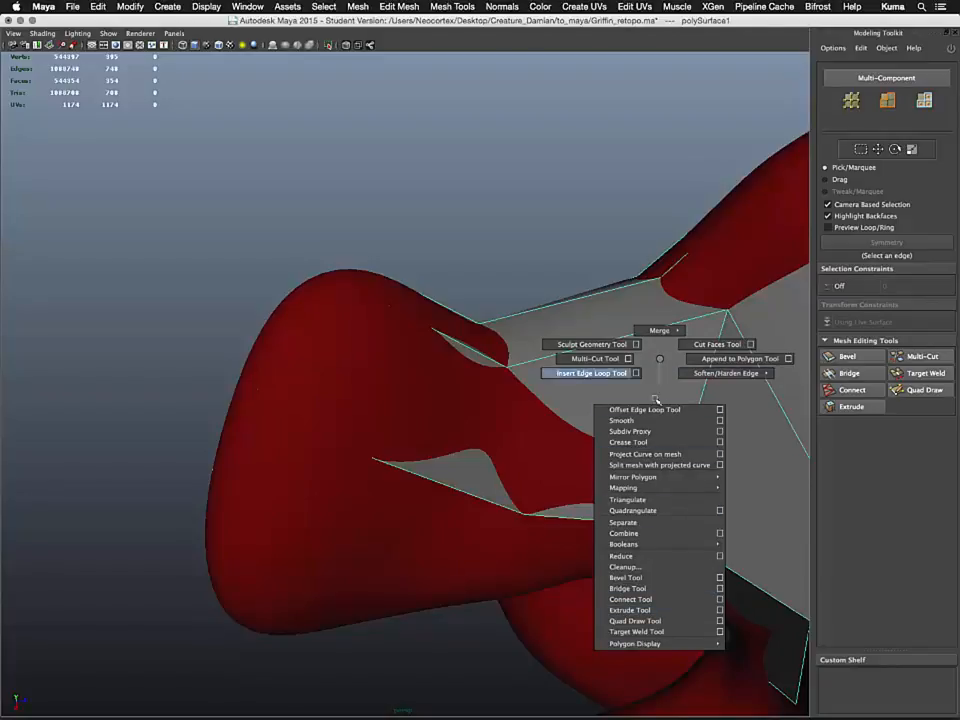
left_click(530, 435)
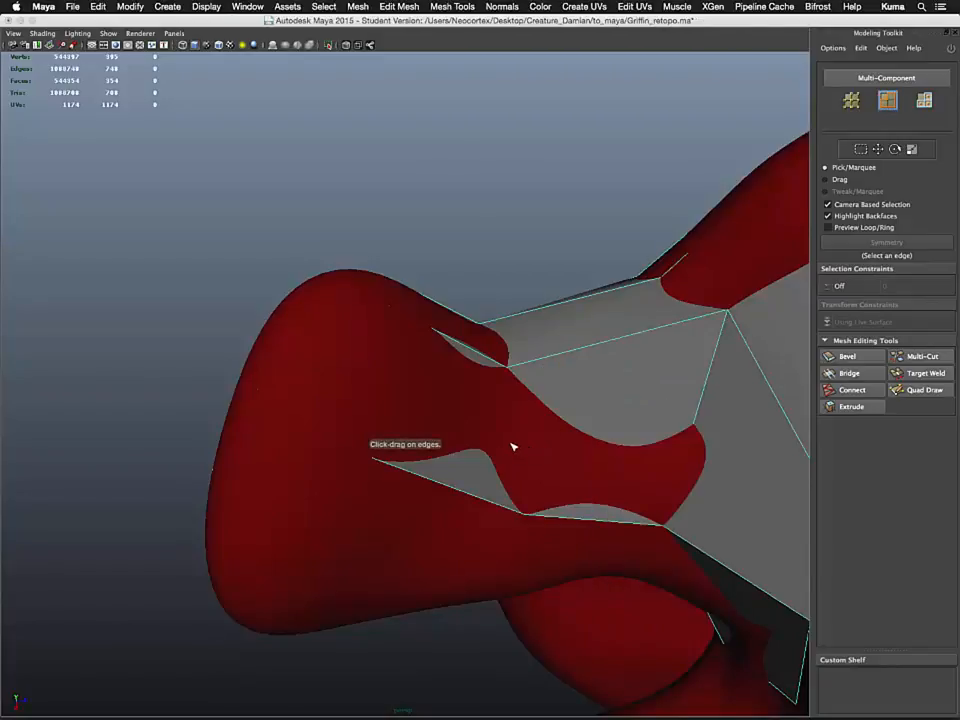
right_click_drag(606, 349, 629, 340)
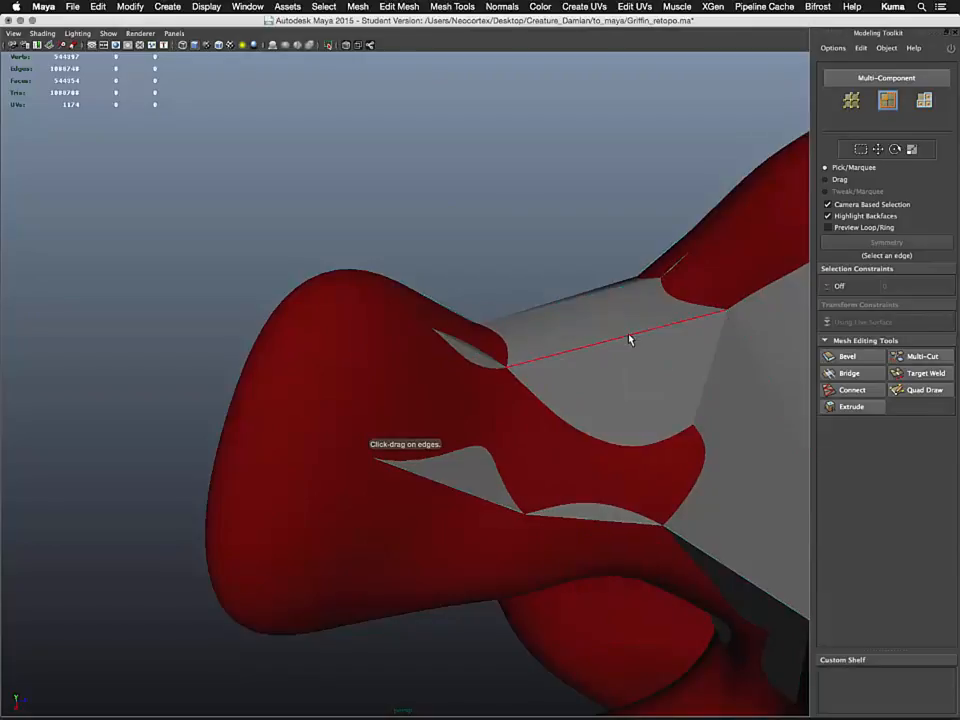
left_click(911, 390)
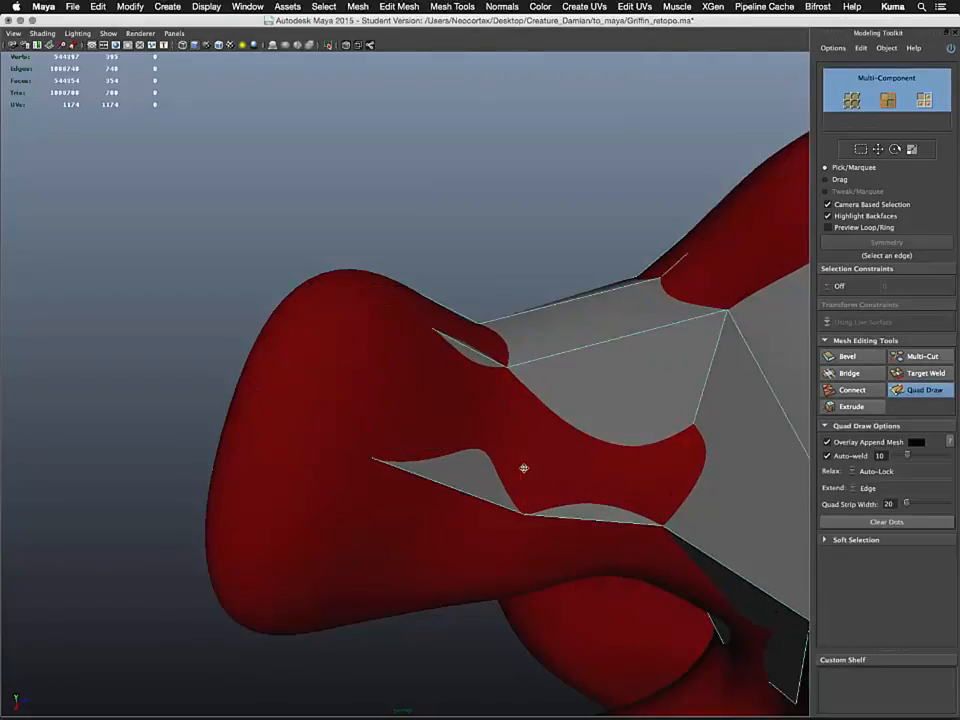
Add a quad on the upper chest just below the neck's underside
left_click_drag(417, 464, 336, 493, "alt")
right_click_drag(336, 493, 433, 654, "alt")
mouse_move(433, 654)
left_mouse_down("alt")
mouse_move(408, 568)
mouse_move(325, 400)
mouse_move(309, 374)
mouse_move(266, 381)
mouse_move(292, 397)
mouse_move(297, 386)
left_mouse_up("alt")
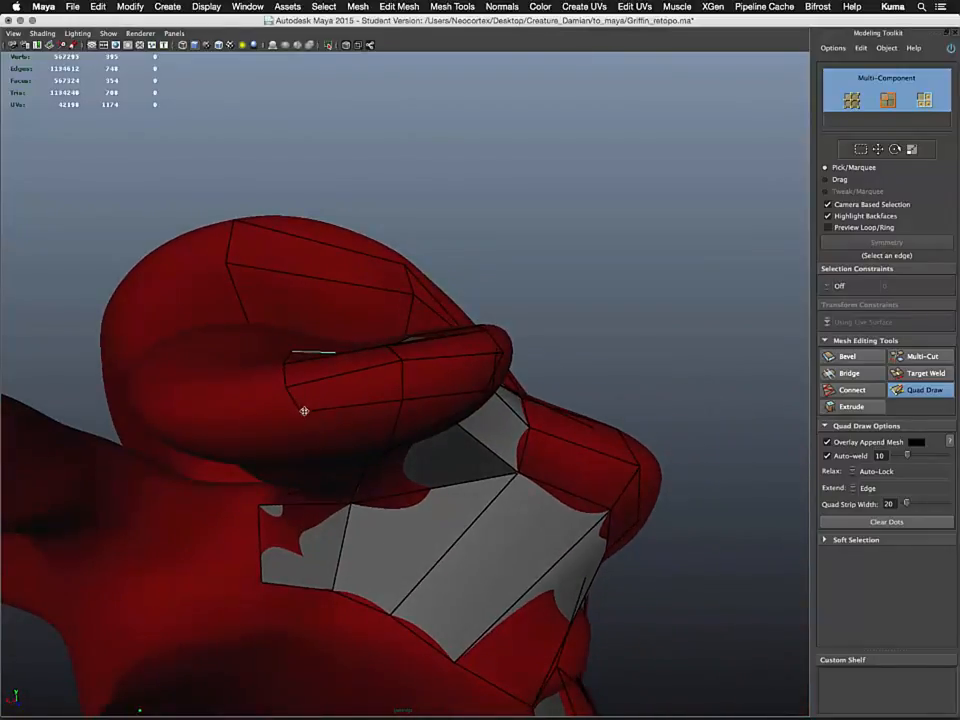
left_click_drag(288, 413, 307, 457, "alt")
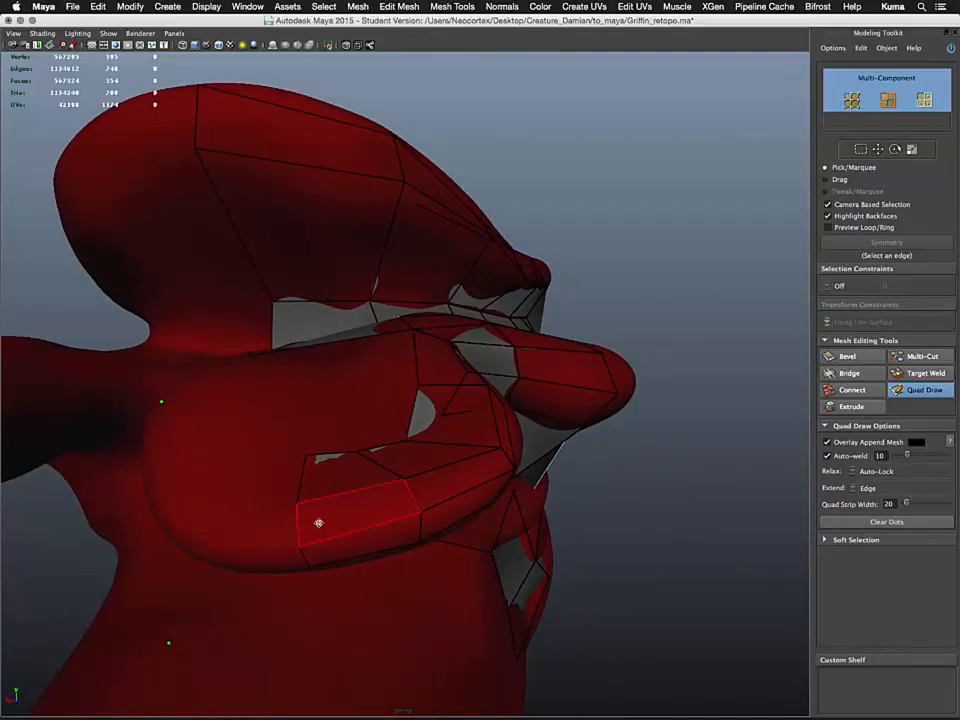
mouse_move(317, 521)
left_mouse_down("alt")
mouse_move(311, 553)
mouse_move(343, 547)
mouse_move(369, 561)
mouse_move(377, 619)
mouse_move(343, 401)
mouse_move(302, 388)
mouse_move(380, 437)
mouse_move(353, 433)
left_mouse_up("alt")
right_click_drag(353, 433, 366, 480, "alt")
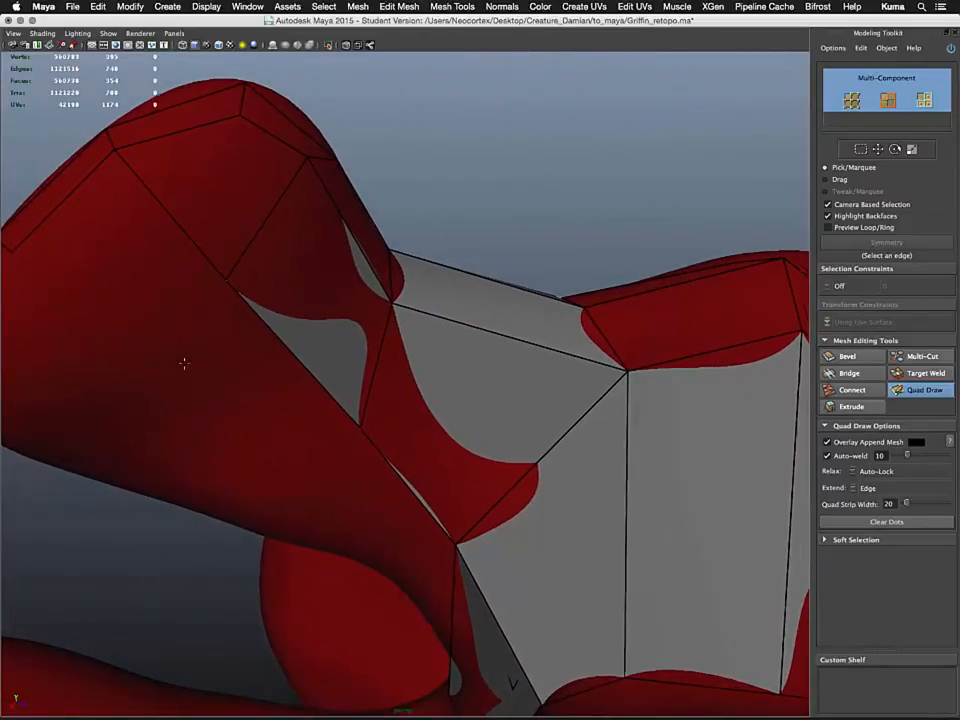
left_click_drag(184, 362, 253, 357, "alt")
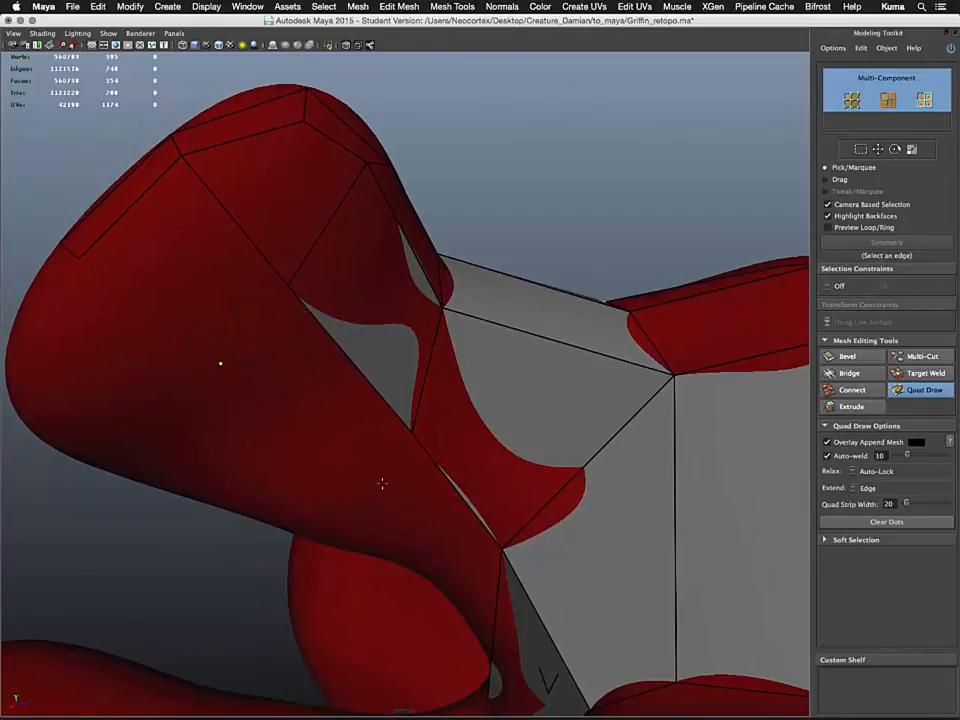
left_click_drag(379, 521, 415, 540, "alt")
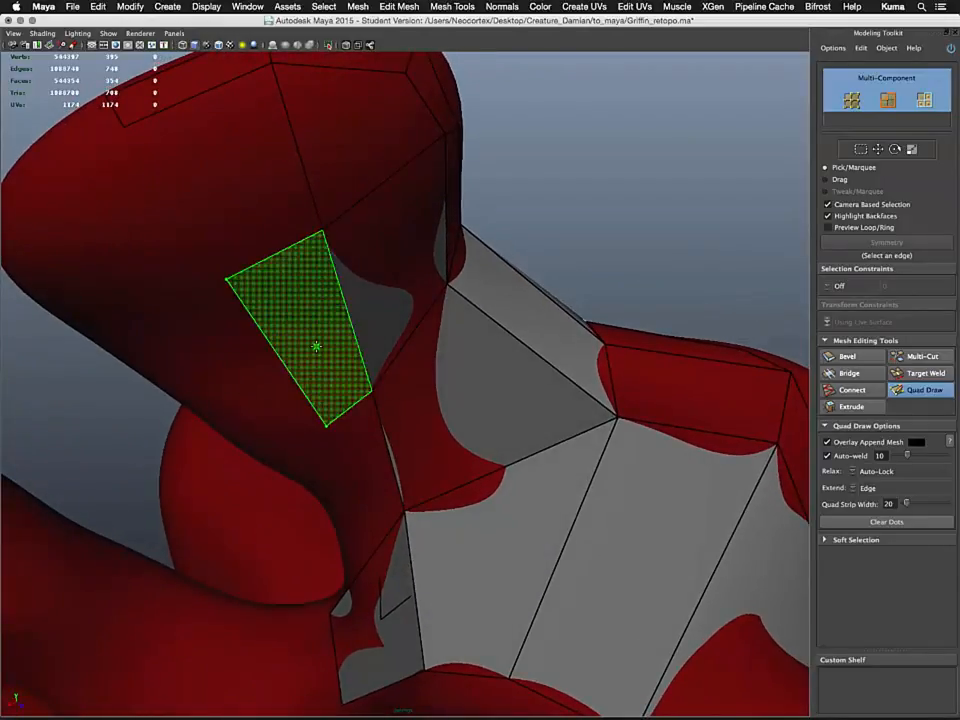
left_click(315, 345, "shift")
Fill a narrow quad in the gap between the neck strip and the chest quads
mouse_move(322, 467)
left_mouse_down("alt")
mouse_move(222, 462)
mouse_move(276, 476)
mouse_move(317, 510)
mouse_move(259, 466)
mouse_move(328, 437)
mouse_move(350, 467)
left_mouse_up("alt")
left_click(266, 464, "ctrl")
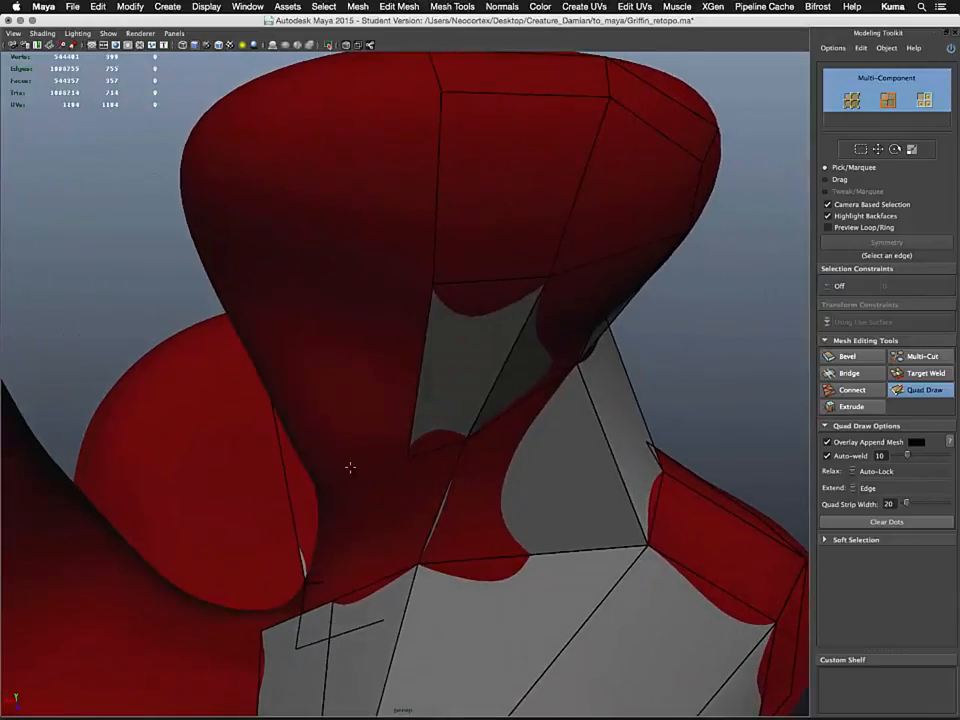
left_click(400, 538, "shift")
Place dots on the lower chest bulge and fill quads there from them
left_click_drag(294, 536, 368, 432, "alt")
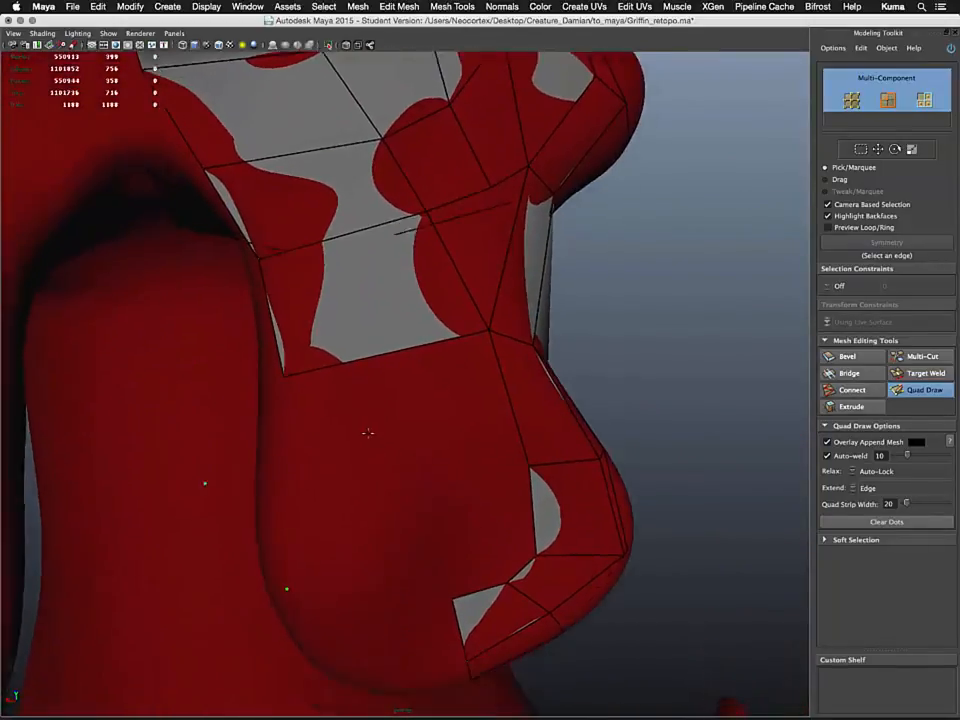
middle_click_drag(368, 433, 368, 391, "alt")
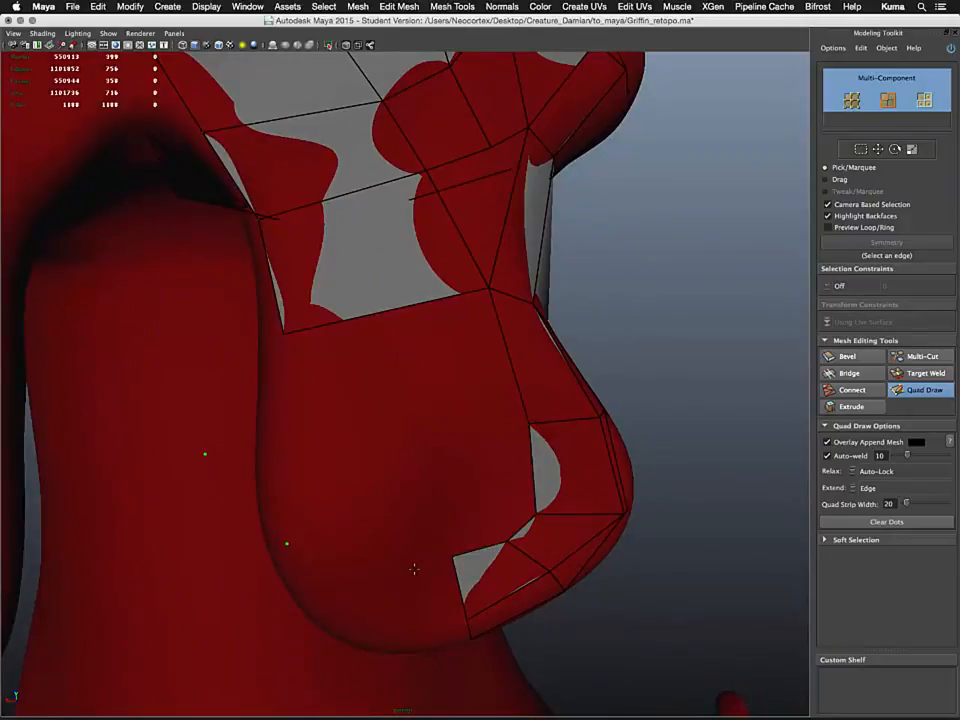
left_click_drag(355, 577, 392, 568, "alt")
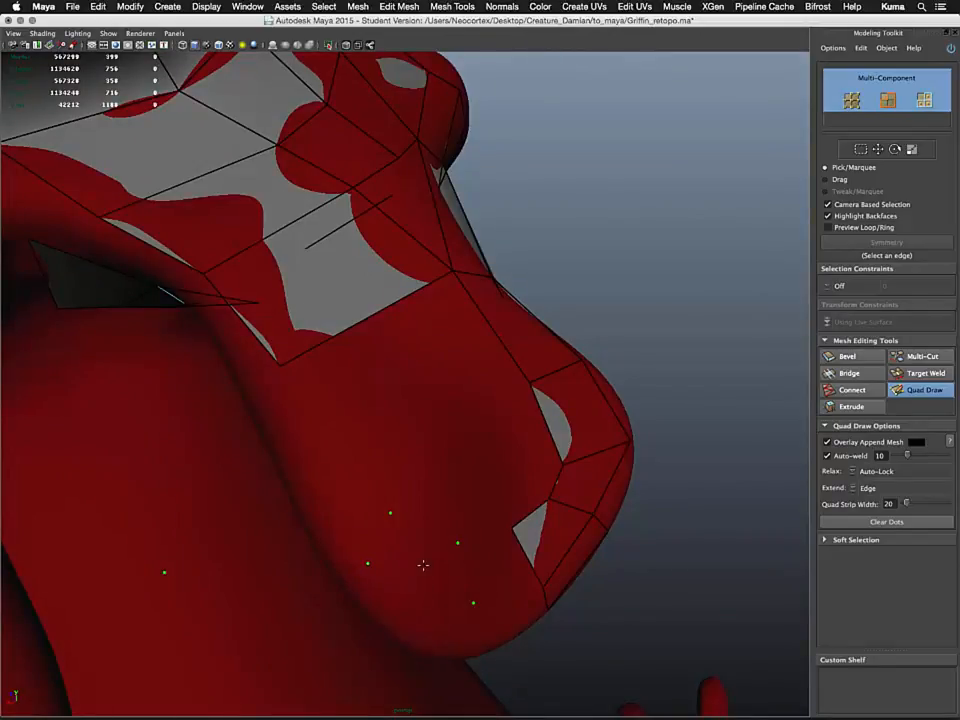
left_click(423, 562, "shift")
left_click(493, 568, "shift")
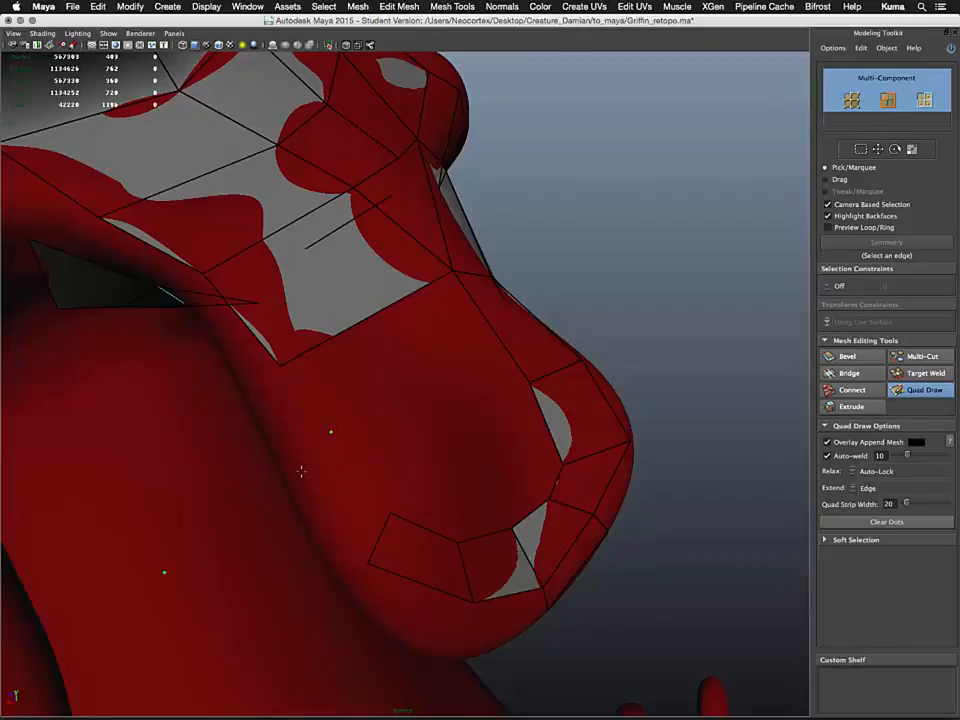
Extend the quads across the chest bulge with more dots and fills up to the neck strip
left_click(297, 466)
left_click(360, 508, "shift")
left_click_drag(313, 422, 448, 480, "alt")
left_click(540, 407, "shift")
left_click(465, 347, "shift")
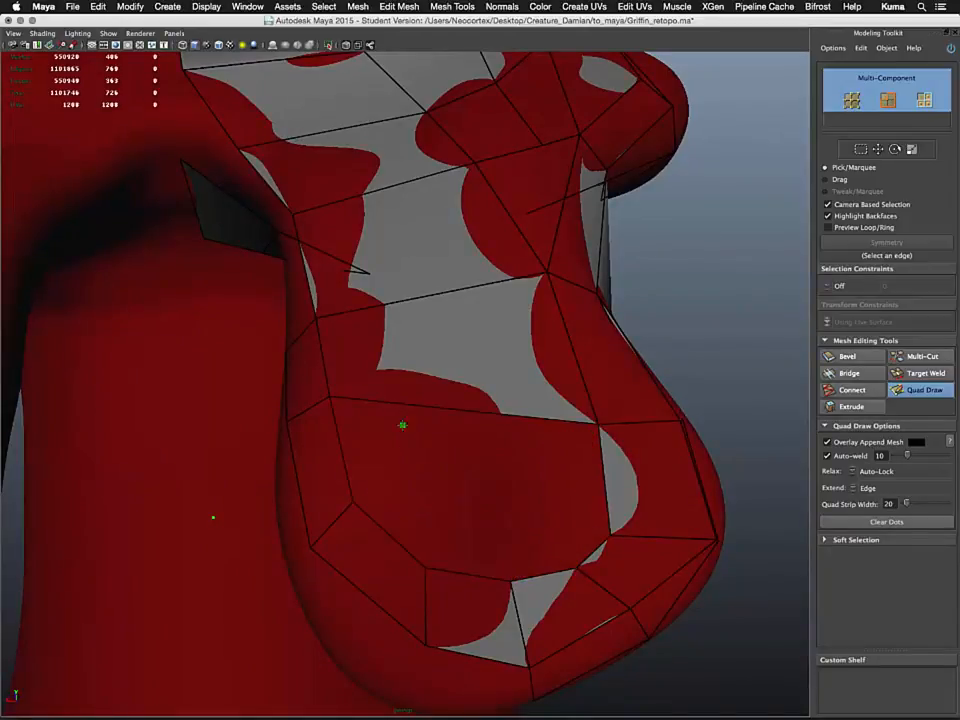
Insert an edge loop running along the neck and chest strip
middle_click_drag(394, 465, 431, 594, "alt")
right_click_drag(431, 594, 348, 440, "alt")
left_click_drag(445, 446, 358, 451, "alt")
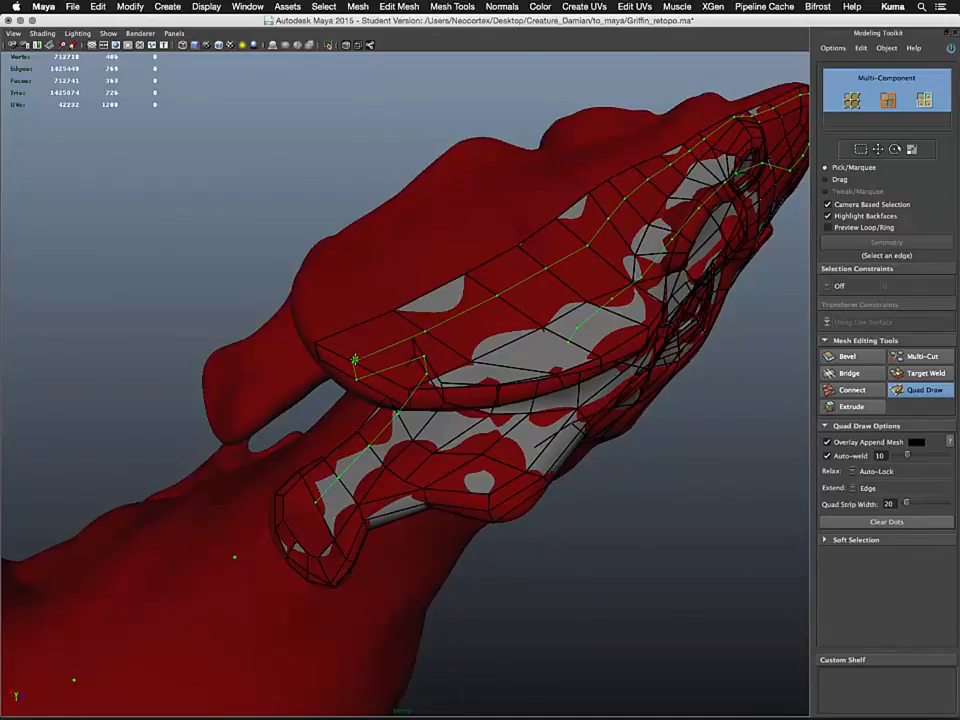
left_click(355, 358, "ctrl")
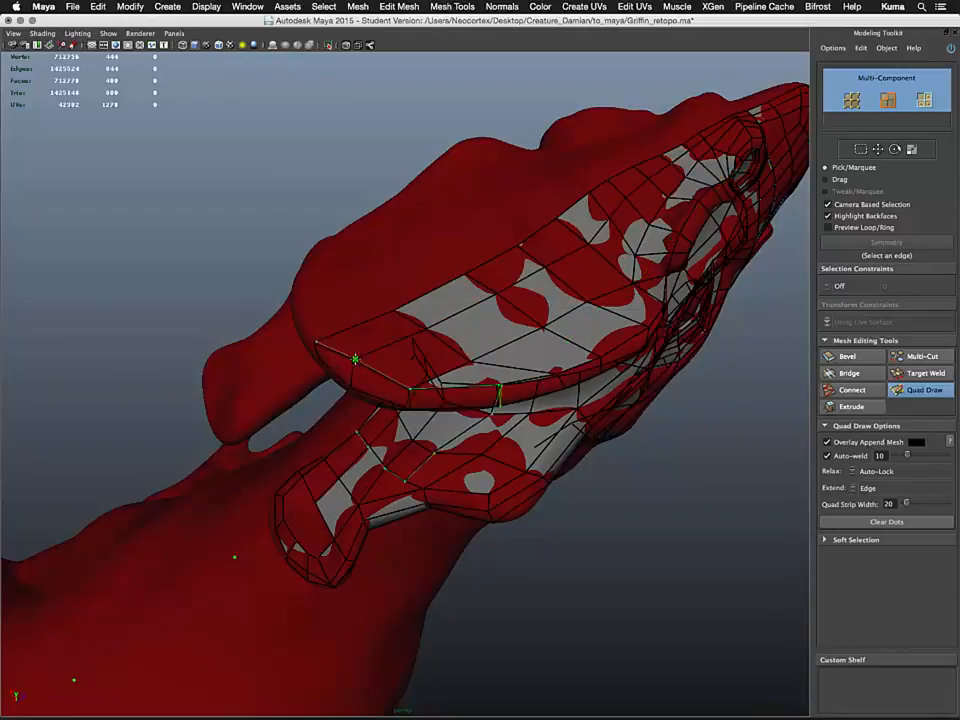
Fill the remaining triangular gaps on the lower chest bulge with new faces
left_click_drag(484, 296, 415, 171, "alt")
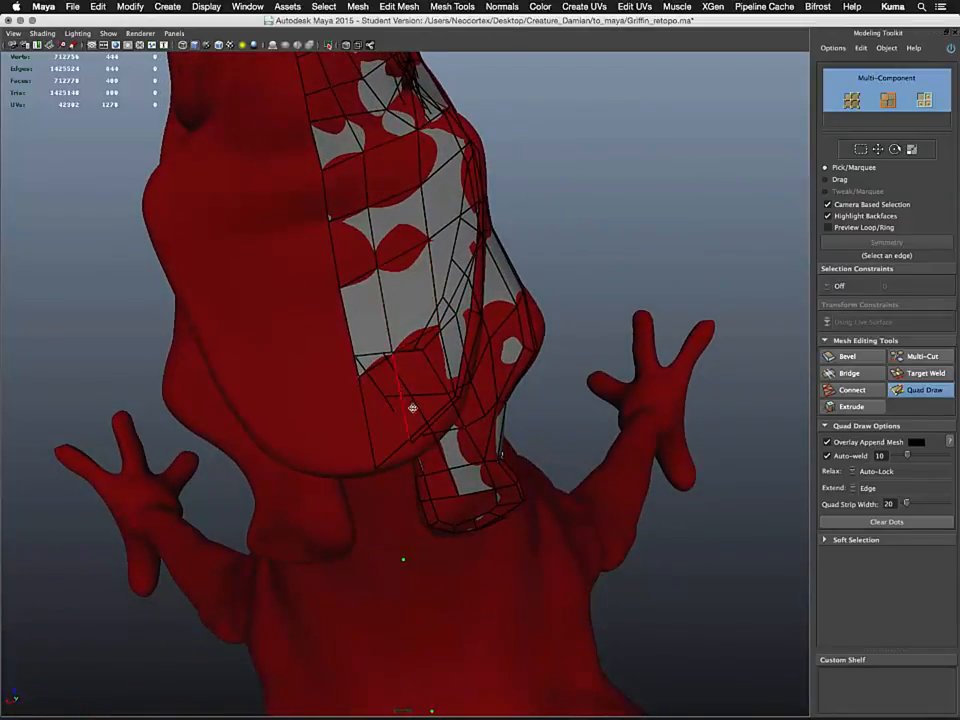
left_click_drag(412, 407, 363, 450, "alt")
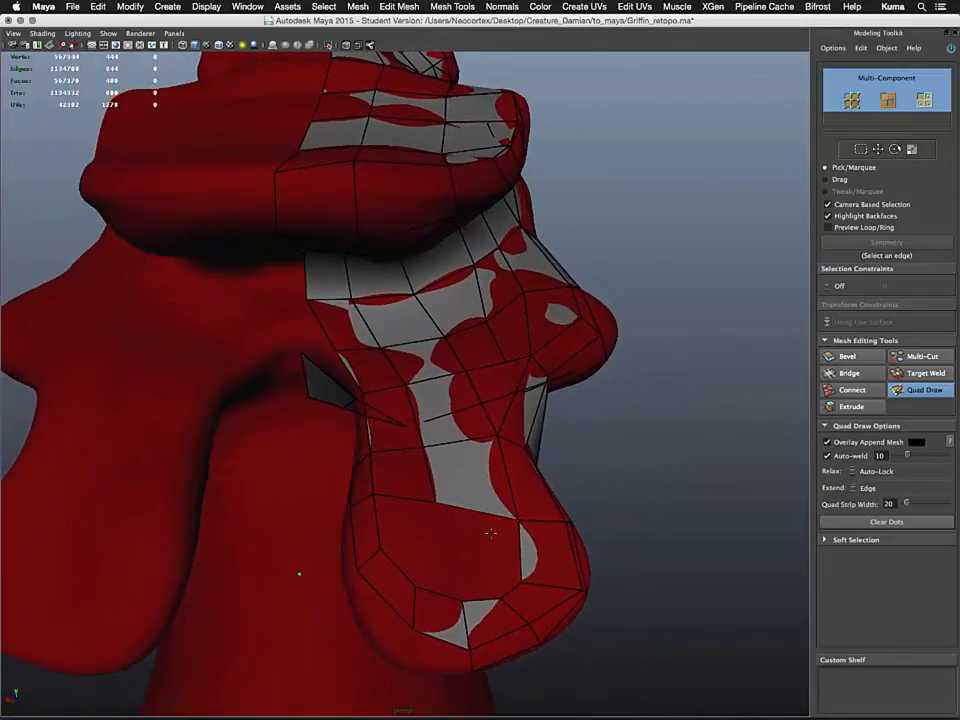
left_click(443, 550)
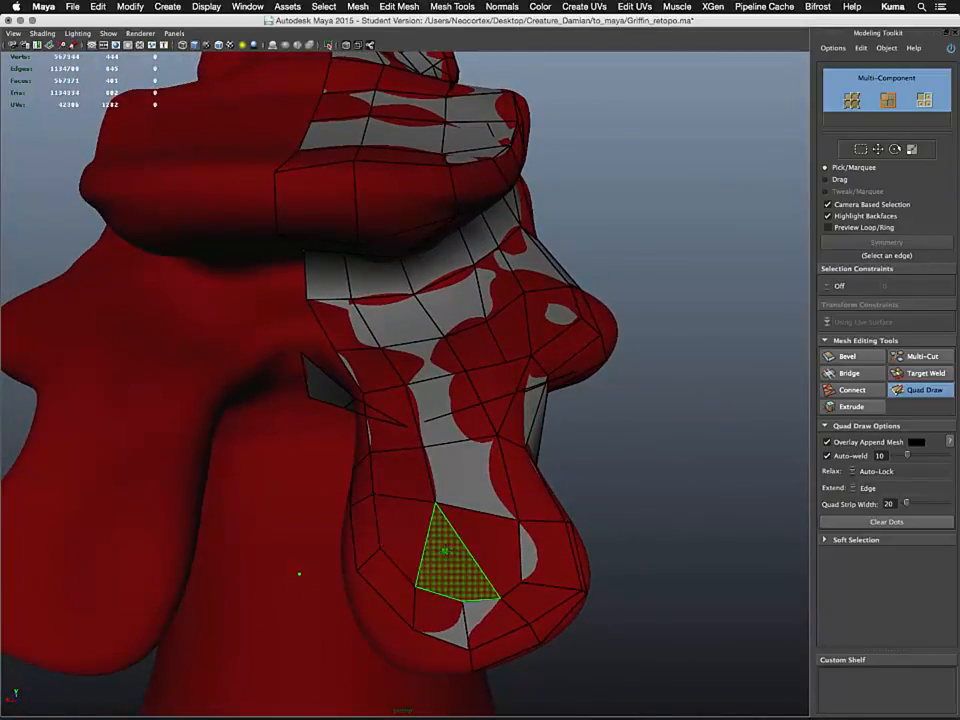
left_click(458, 551)
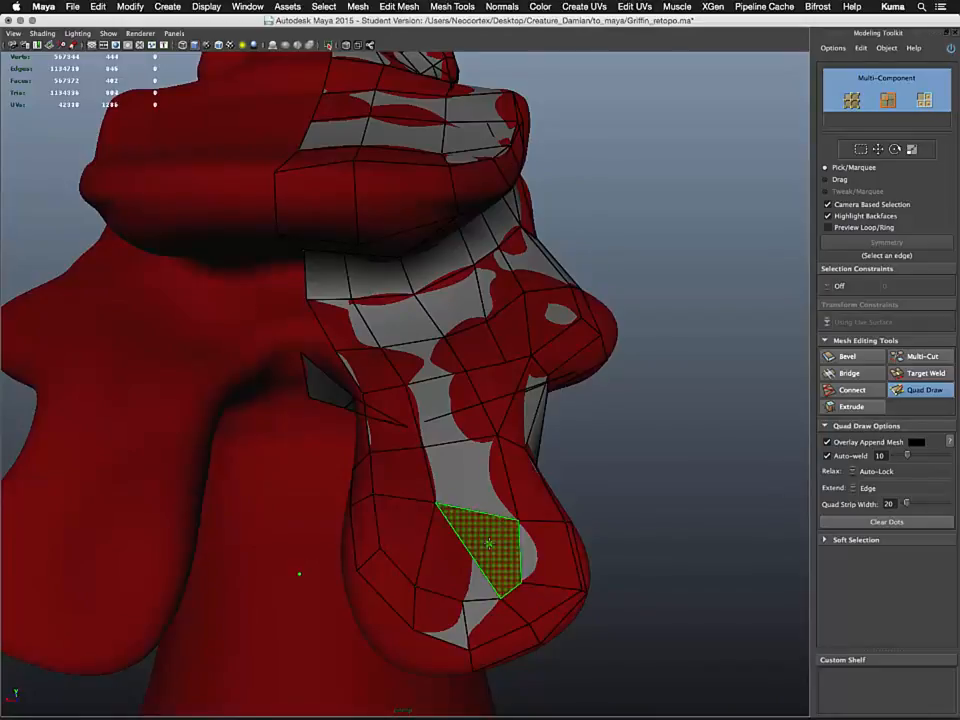
left_click(489, 543)
Fill quads in the gap under the foreleg where it meets the chest
left_click_drag(418, 598, 474, 529, "alt")
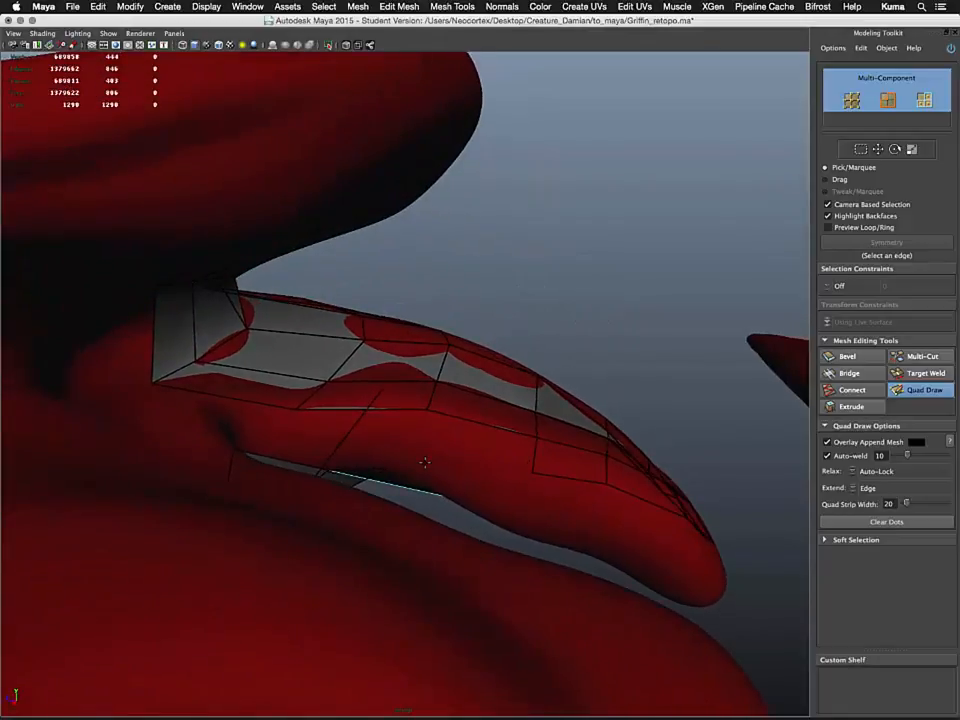
mouse_move(355, 458)
left_mouse_down("alt")
mouse_move(257, 434)
mouse_move(336, 422)
mouse_move(349, 443)
mouse_move(365, 426)
mouse_move(349, 426)
left_mouse_up("alt")
left_click(381, 425, "shift")
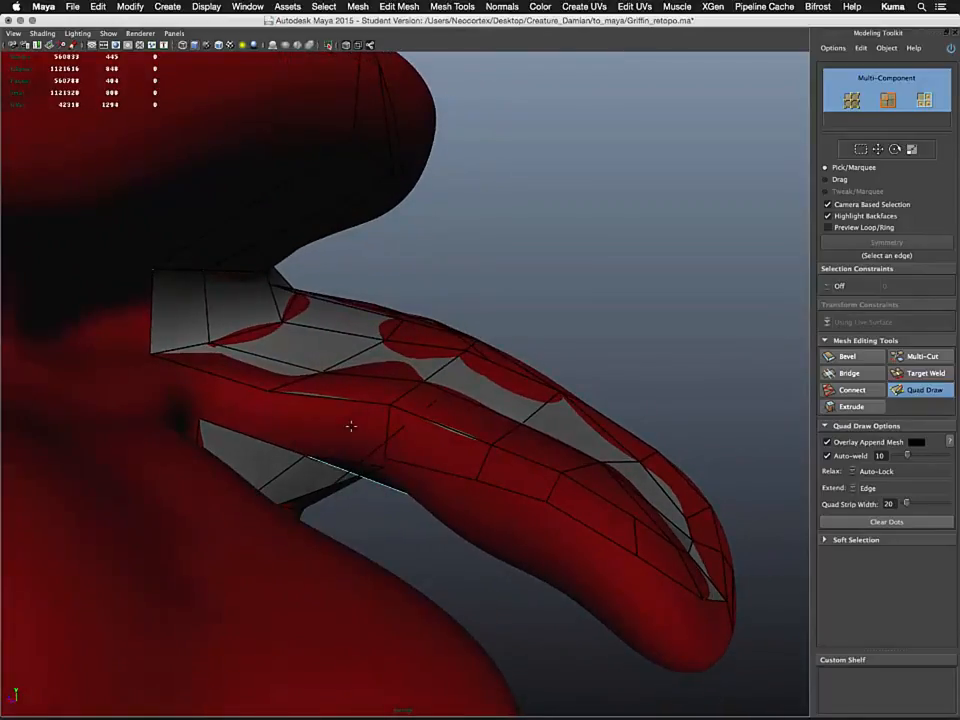
left_click(339, 438, "shift")
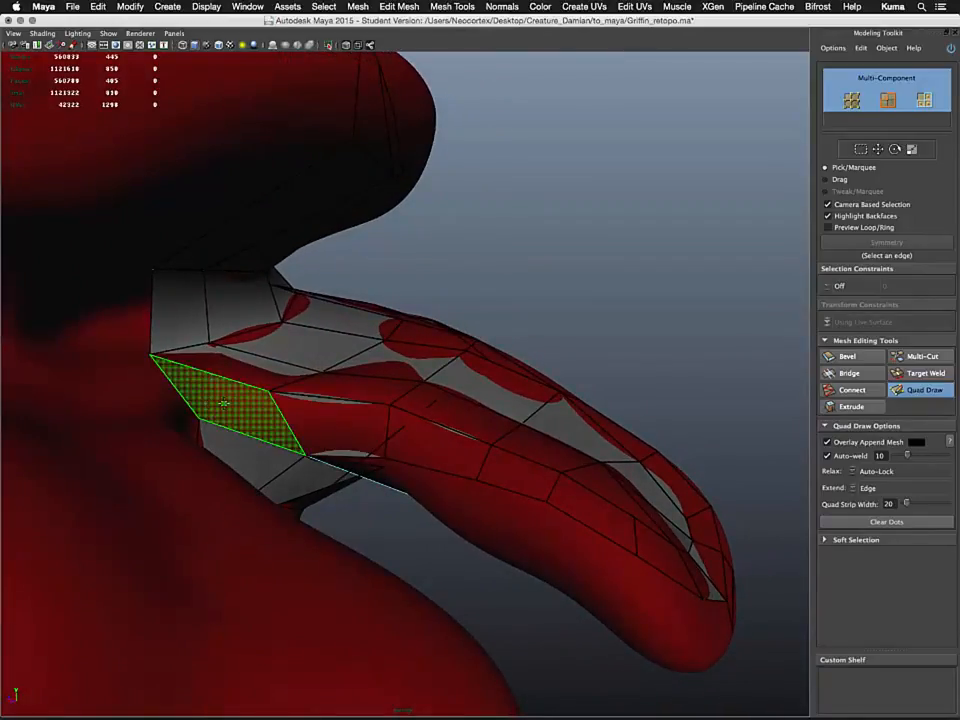
Fill new quads along the underside and side of the lower beak with Quad Draw
left_click(250, 400, "shift")
mouse_move(317, 450)
left_mouse_down("alt")
mouse_move(365, 497)
mouse_move(356, 437)
mouse_move(381, 444)
mouse_move(321, 476)
mouse_move(379, 467)
mouse_move(366, 436)
mouse_move(335, 462)
mouse_move(385, 468)
left_mouse_up("alt")
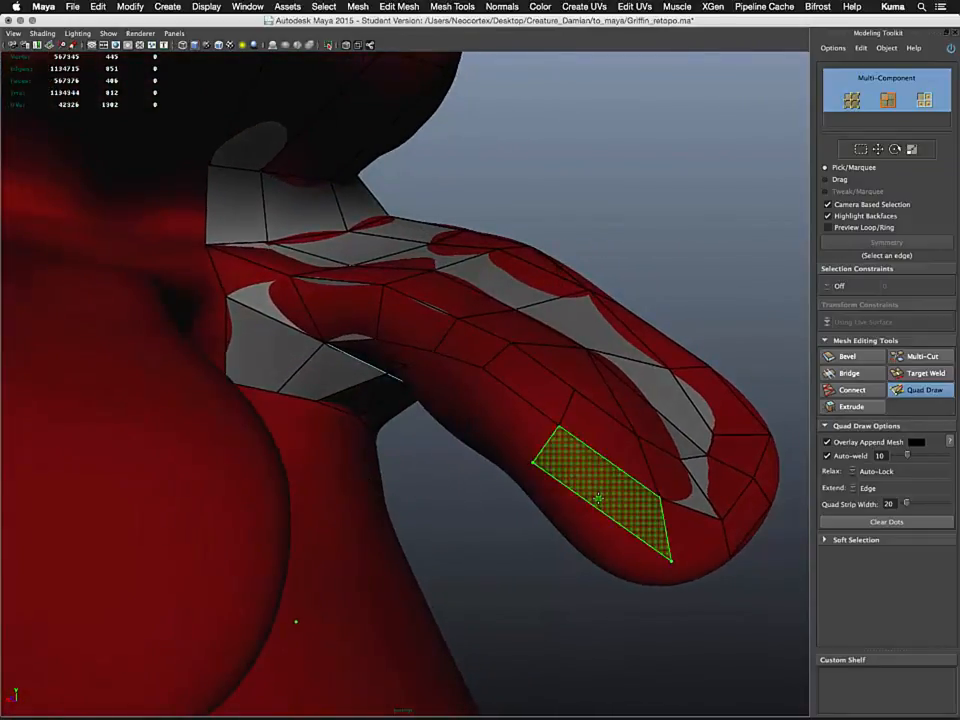
left_click(600, 500, "shift")
left_click(668, 545, "shift")
mouse_move(619, 508)
left_mouse_down("alt")
mouse_move(568, 480)
mouse_move(572, 444)
mouse_move(430, 552)
mouse_move(435, 514)
mouse_move(437, 526)
left_mouse_up("alt")
left_click_drag(308, 547, 347, 513, "alt")
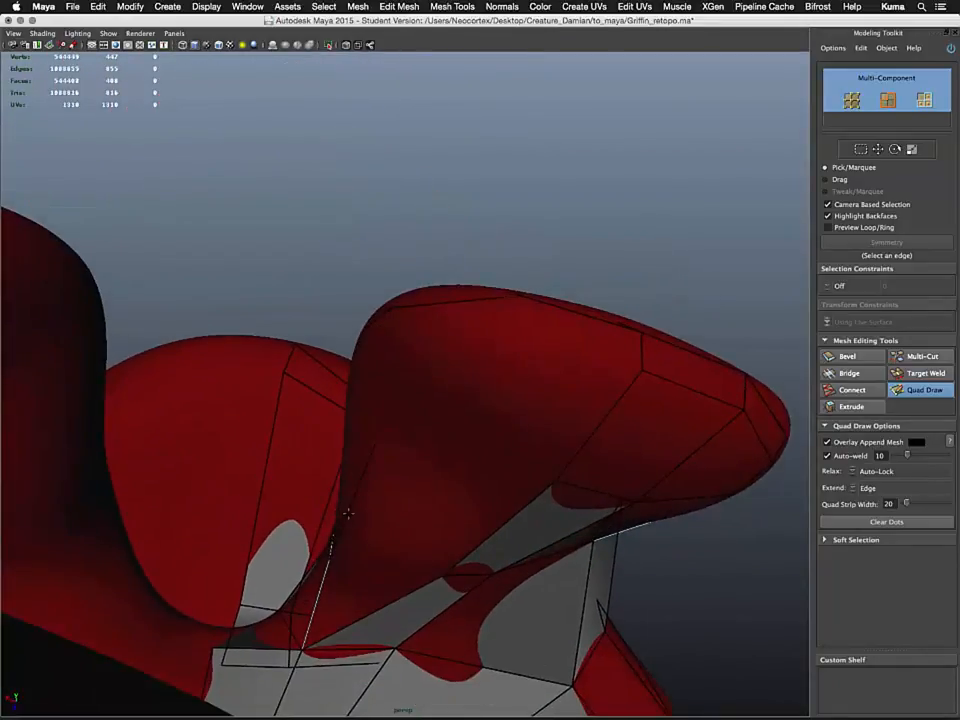
left_click_drag(487, 389, 535, 523, "alt")
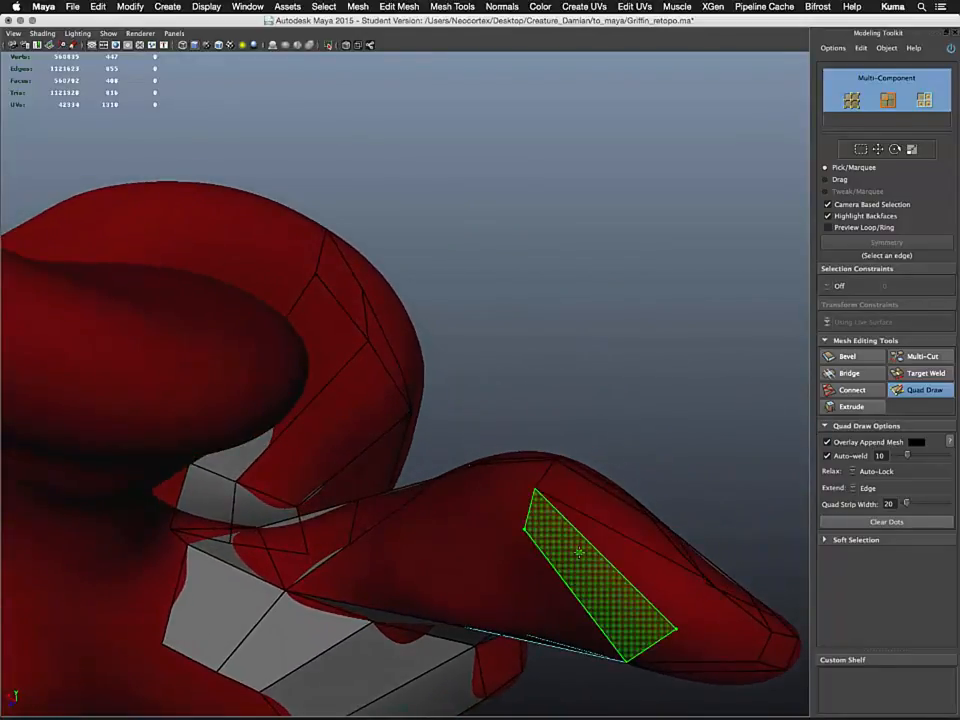
mouse_move(598, 553)
left_mouse_down("alt")
mouse_move(613, 564)
mouse_move(594, 563)
left_mouse_up("alt")
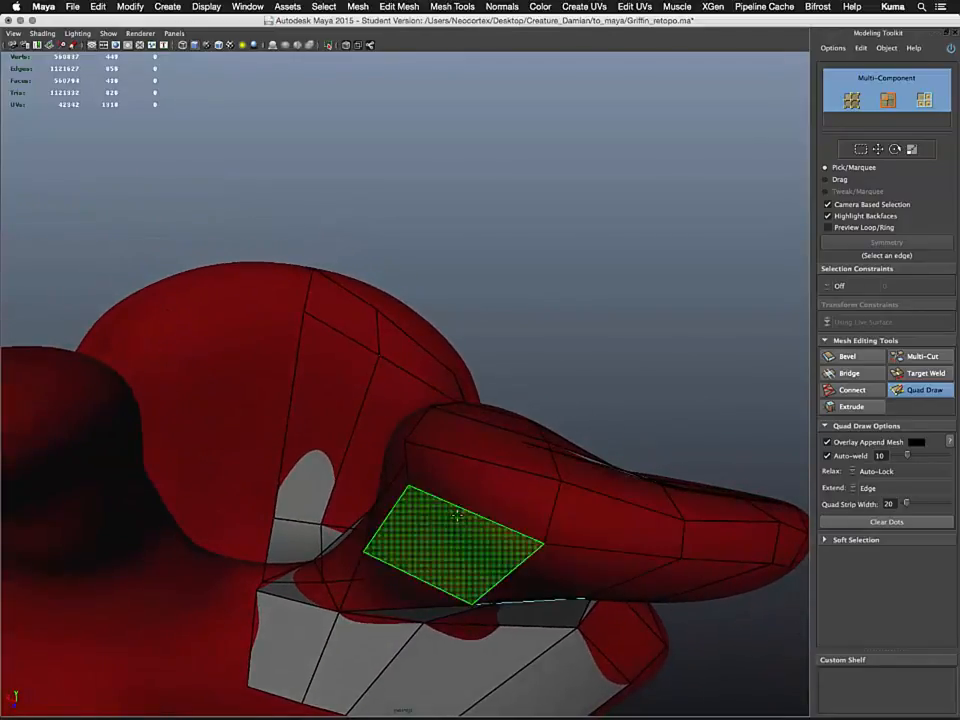
mouse_move(450, 536)
left_mouse_down("alt")
mouse_move(491, 574)
mouse_move(461, 480)
mouse_move(454, 394)
mouse_move(433, 439)
mouse_move(441, 489)
mouse_move(392, 456)
mouse_move(426, 454)
mouse_move(433, 475)
mouse_move(401, 499)
mouse_move(434, 478)
left_mouse_up("alt")
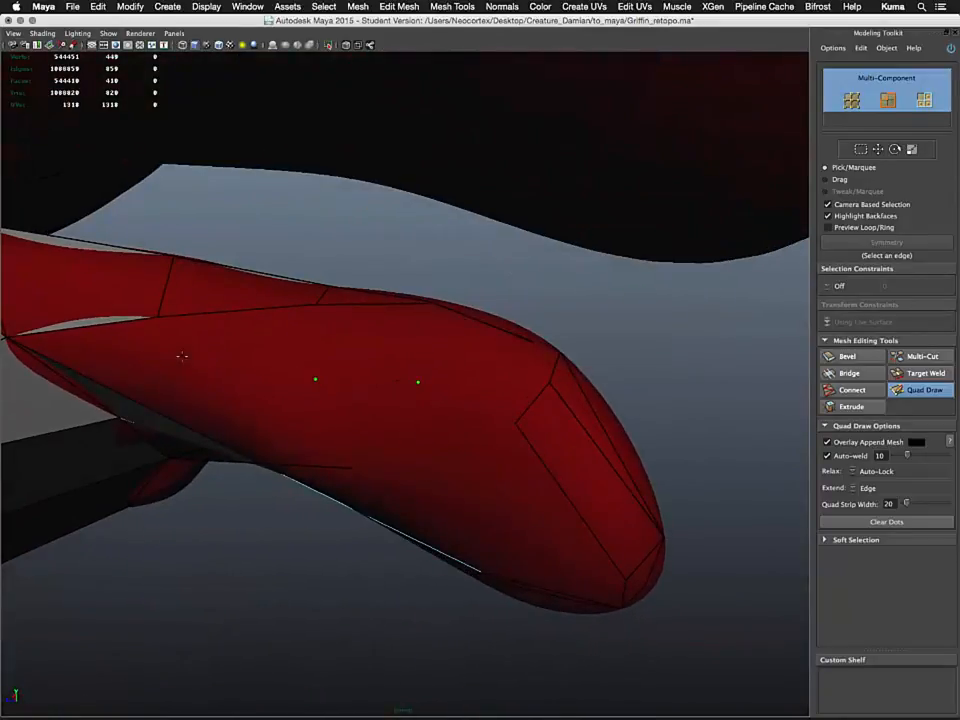
Place dots along the lower beak's side and fill quads between them and the existing edges
left_click_drag(158, 392, 68, 356, "alt")
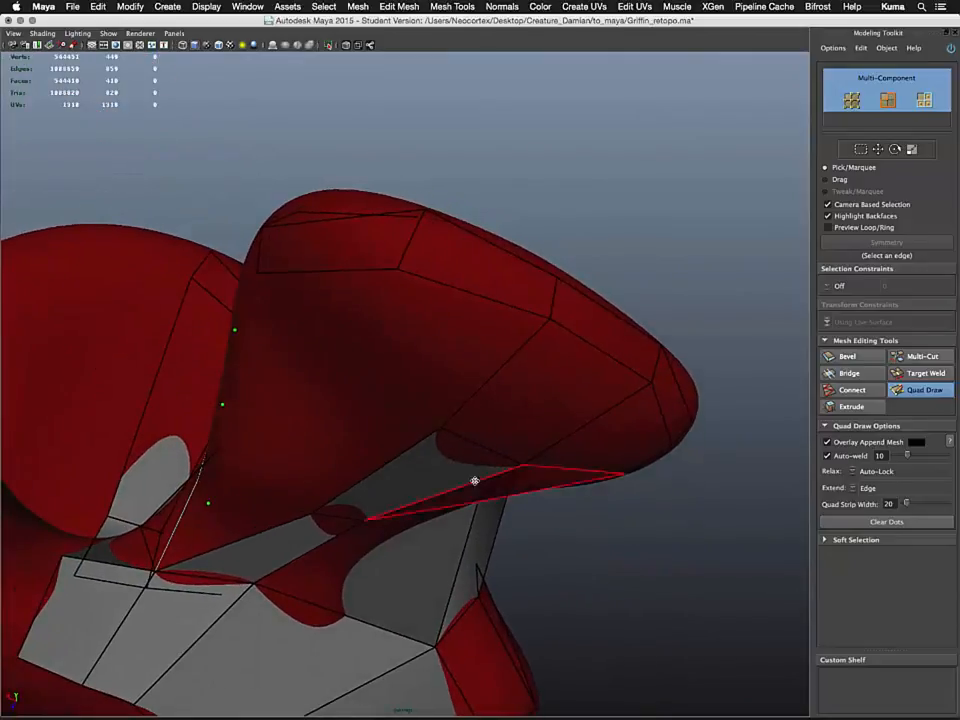
left_click_drag(377, 405, 378, 380, "alt")
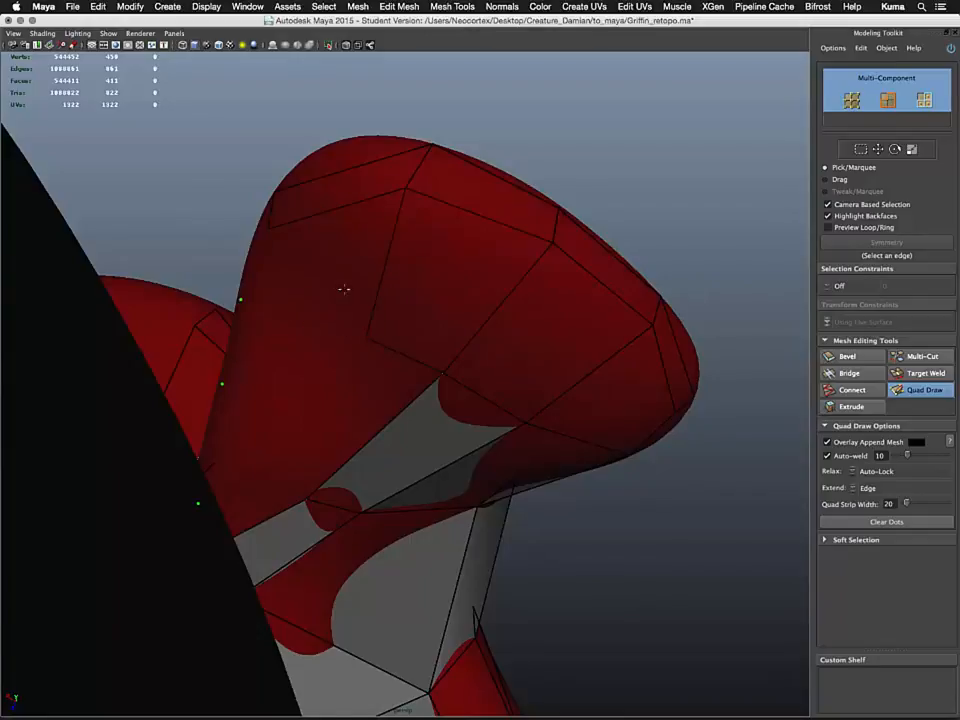
left_click_drag(344, 289, 362, 319, "alt")
left_click(360, 321, "shift")
mouse_move(317, 369)
left_mouse_down("alt")
mouse_move(348, 408)
mouse_move(347, 467)
left_mouse_up("alt")
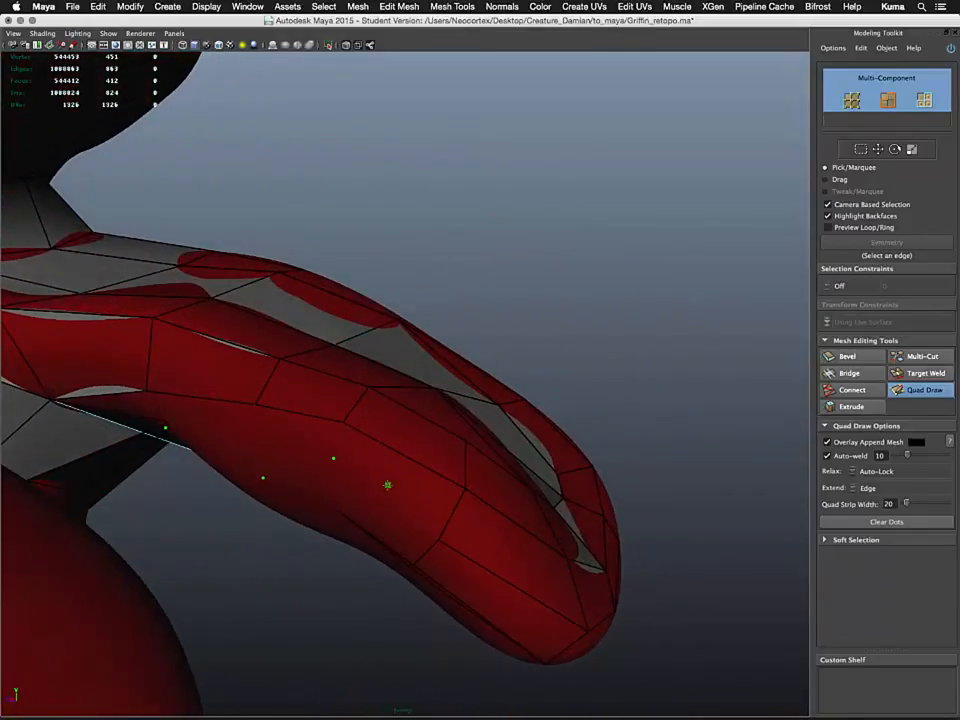
left_click(407, 472, "shift")
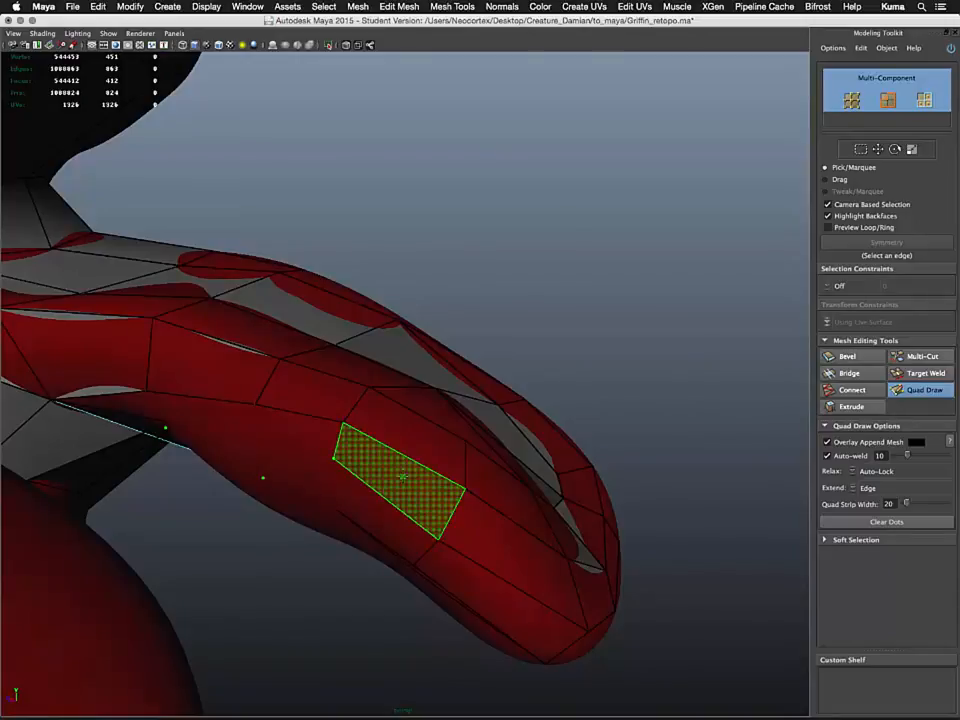
left_click(345, 483, "shift")
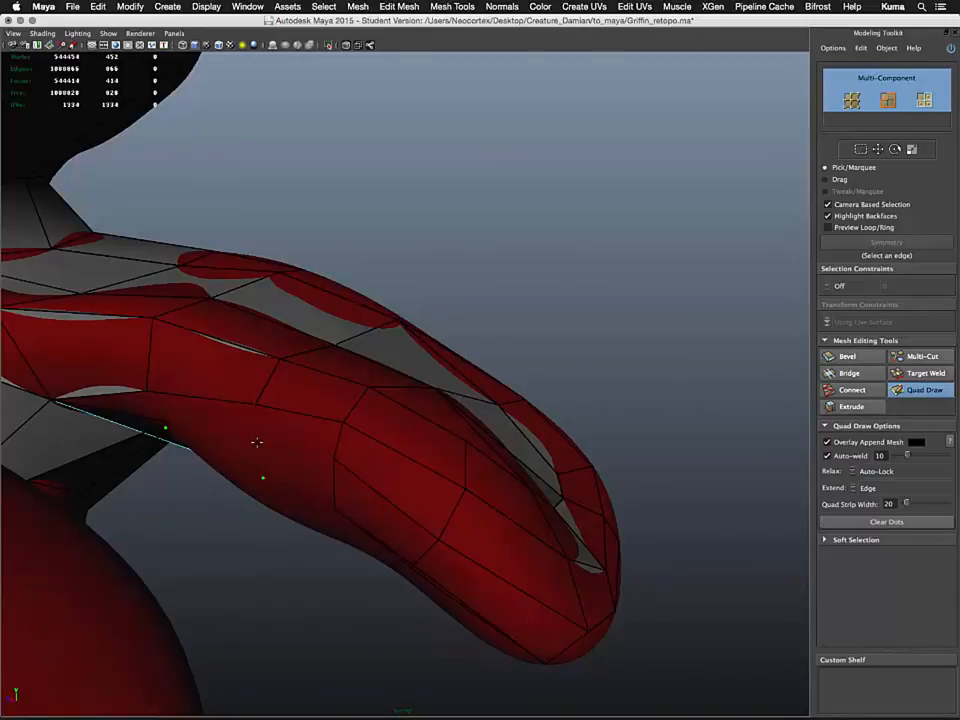
Fill further quads along the lower beak towards the mouth corner
left_click(243, 446, "shift")
left_click_drag(243, 446, 309, 418, "alt")
left_click(298, 427)
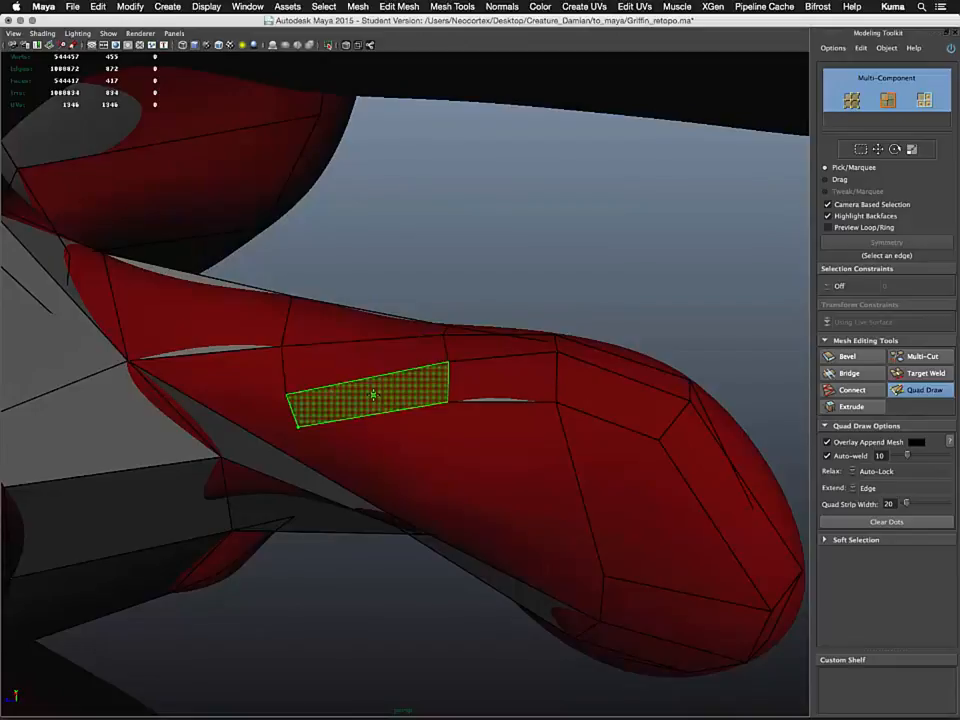
left_click(374, 394, "shift")
left_click_drag(387, 409, 402, 386, "alt")
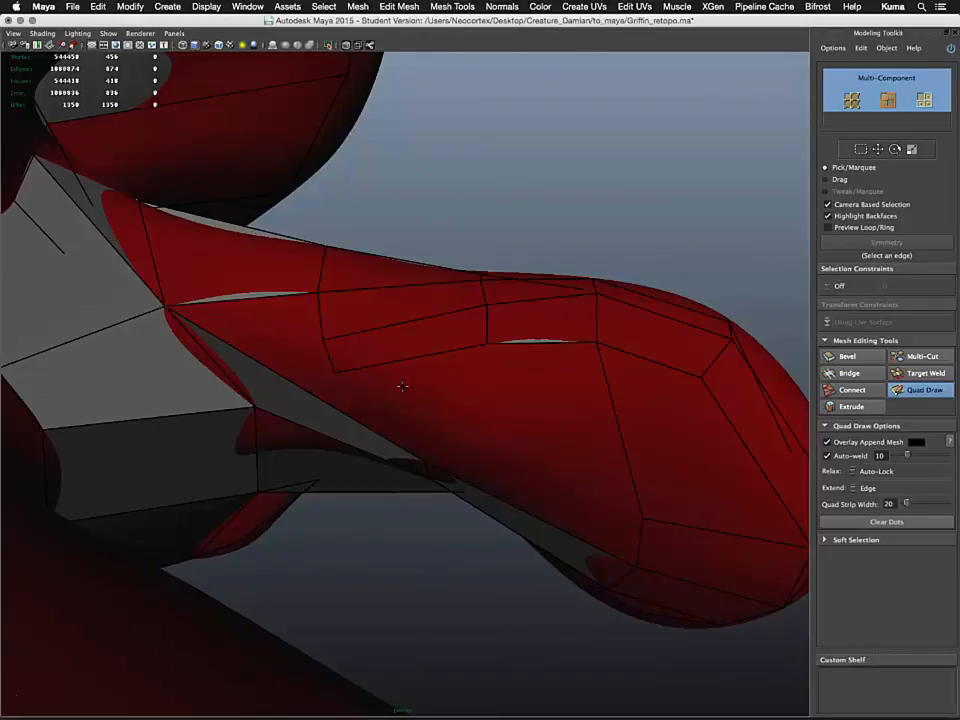
left_click_drag(463, 440, 332, 374, "alt")
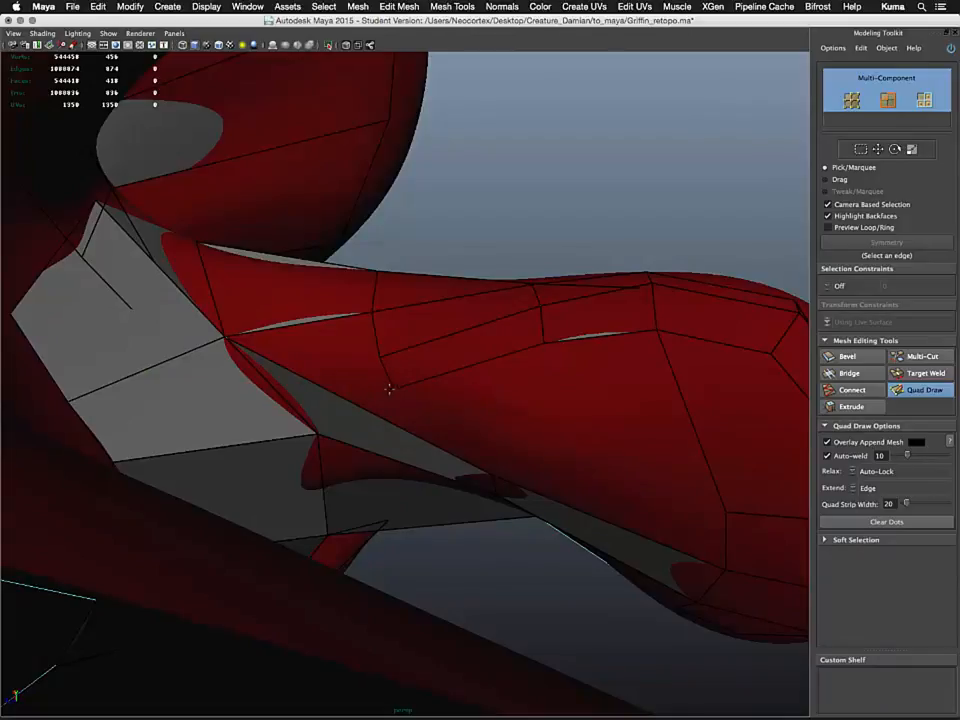
mouse_move(390, 389)
left_mouse_down("alt")
mouse_move(373, 373)
mouse_move(375, 399)
left_mouse_up("alt")
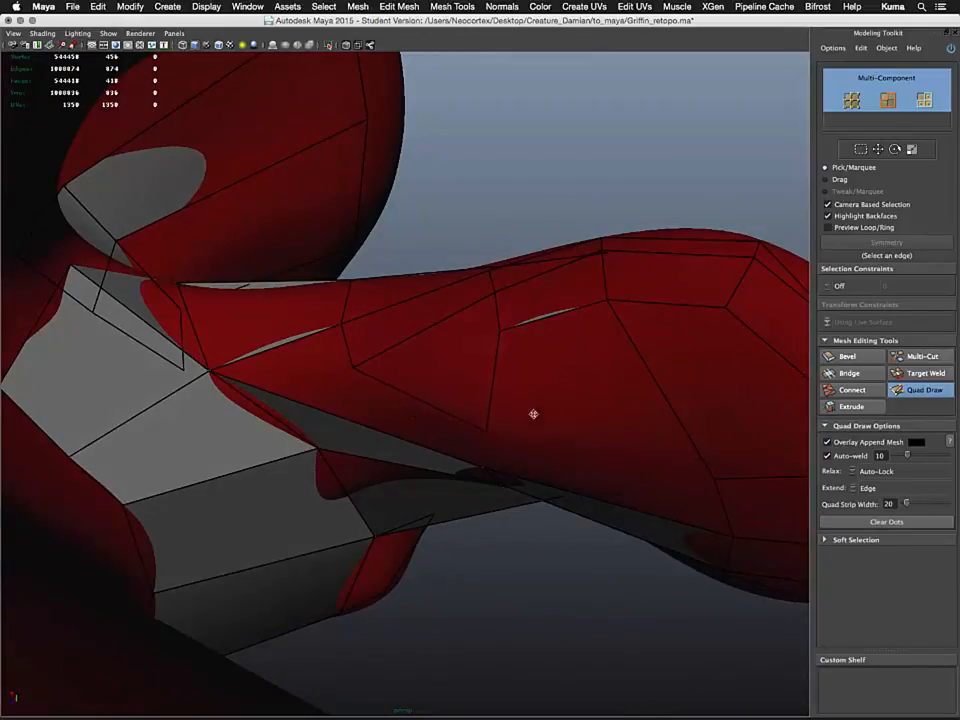
Fill the remaining gaps at the mouth corner between the upper and lower beak
left_click(570, 383, "shift")
left_click_drag(551, 426, 498, 409, "alt")
left_click(490, 358, "shift")
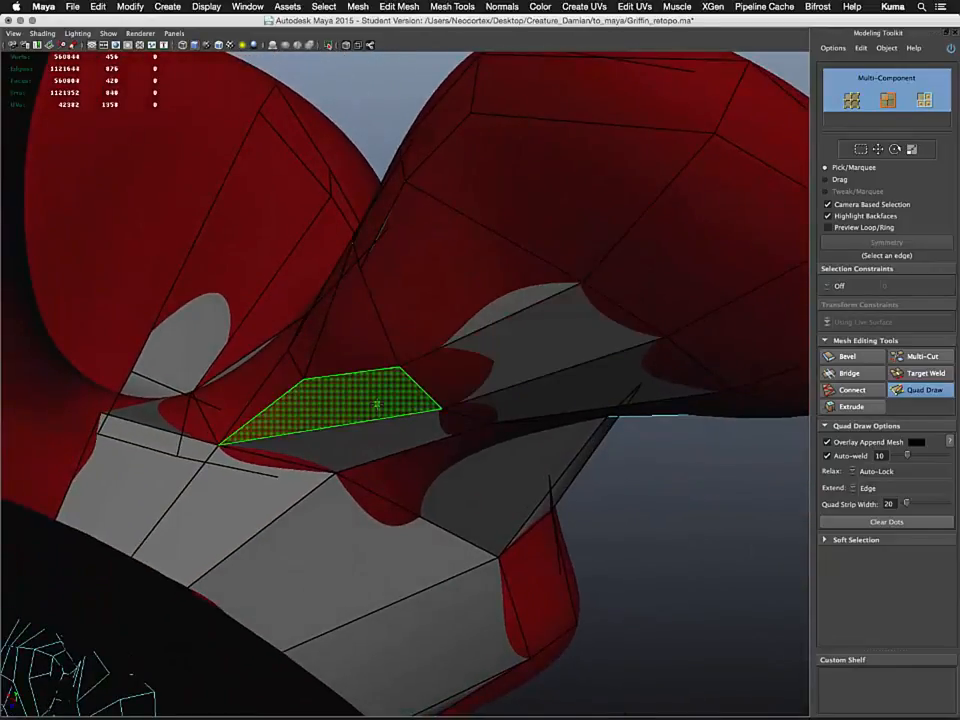
left_click(372, 402, "shift")
left_click_drag(287, 435, 317, 452, "alt")
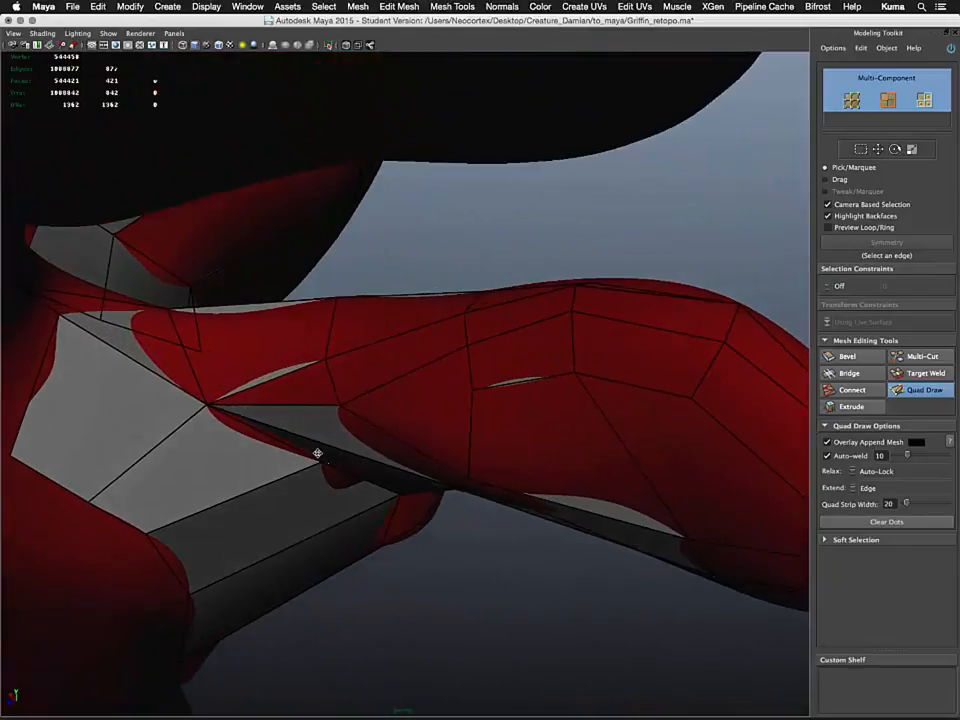
left_click(316, 383, "shift")
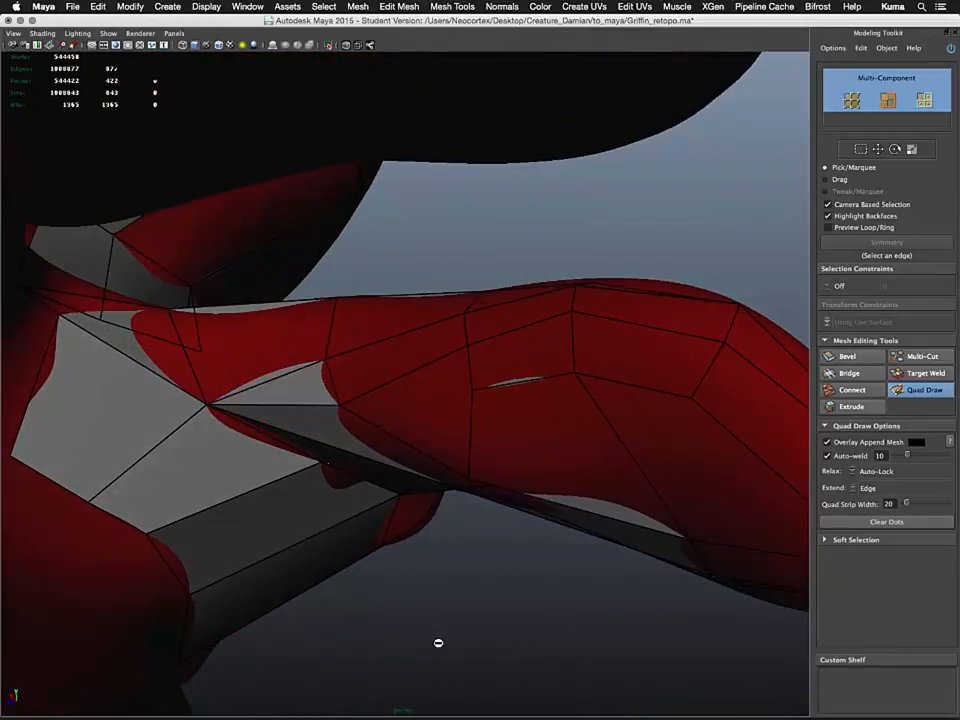
left_click_drag(495, 482, 501, 439, "alt")
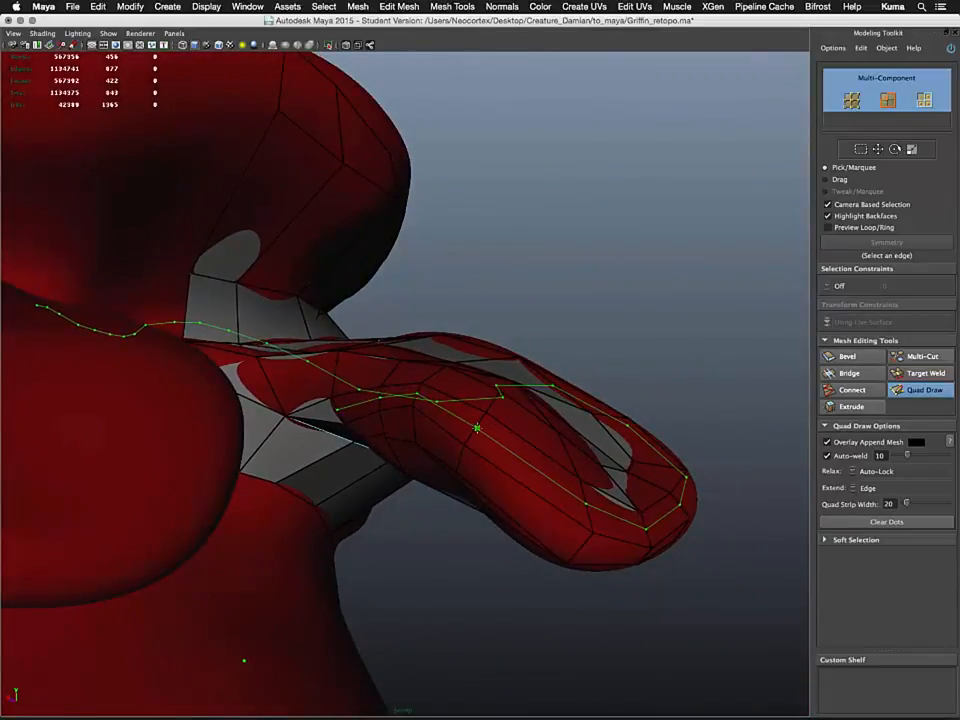
mouse_move(624, 267)
left_mouse_down("alt")
mouse_move(606, 272)
mouse_move(614, 238)
mouse_move(476, 287)
mouse_move(534, 339)
mouse_move(666, 313)
mouse_move(634, 274)
mouse_move(450, 315)
left_mouse_up("alt")
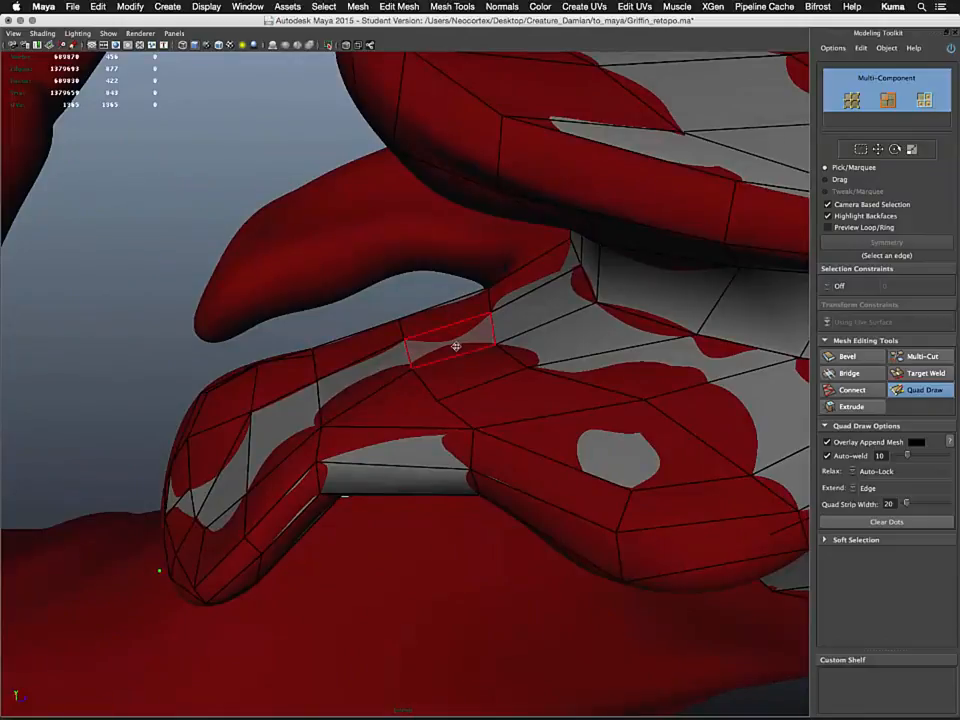
Leave Quad Draw and select the whole retopology mesh
key("q")
left_click_drag(497, 418, 424, 306, "alt")
scroll(424, 306, "down", 3)
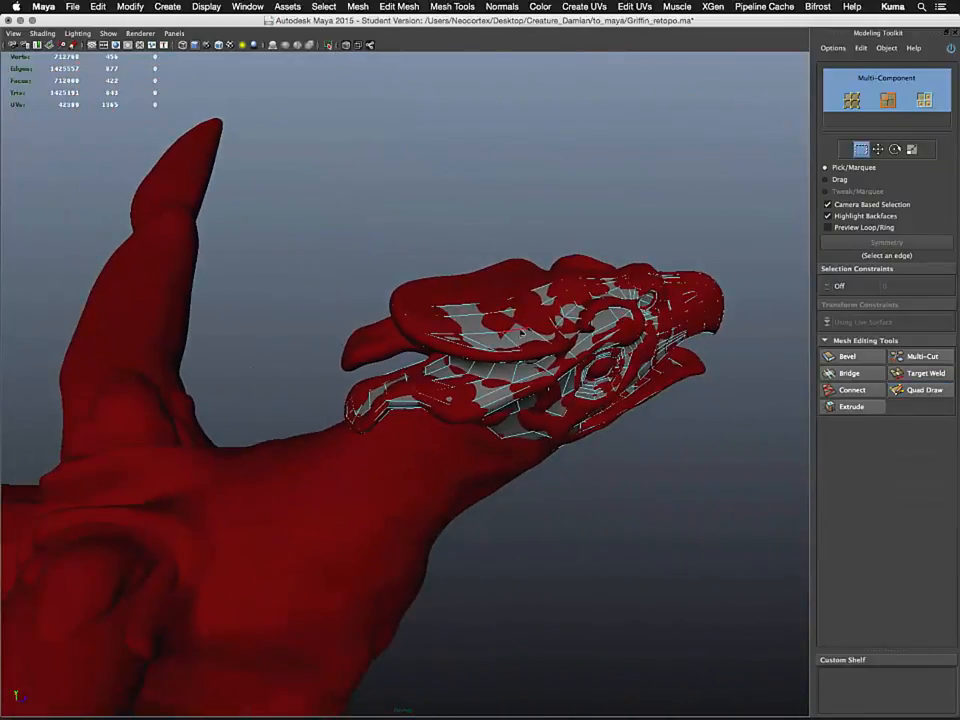
right_click_drag(514, 341, 551, 330)
left_click(508, 335)
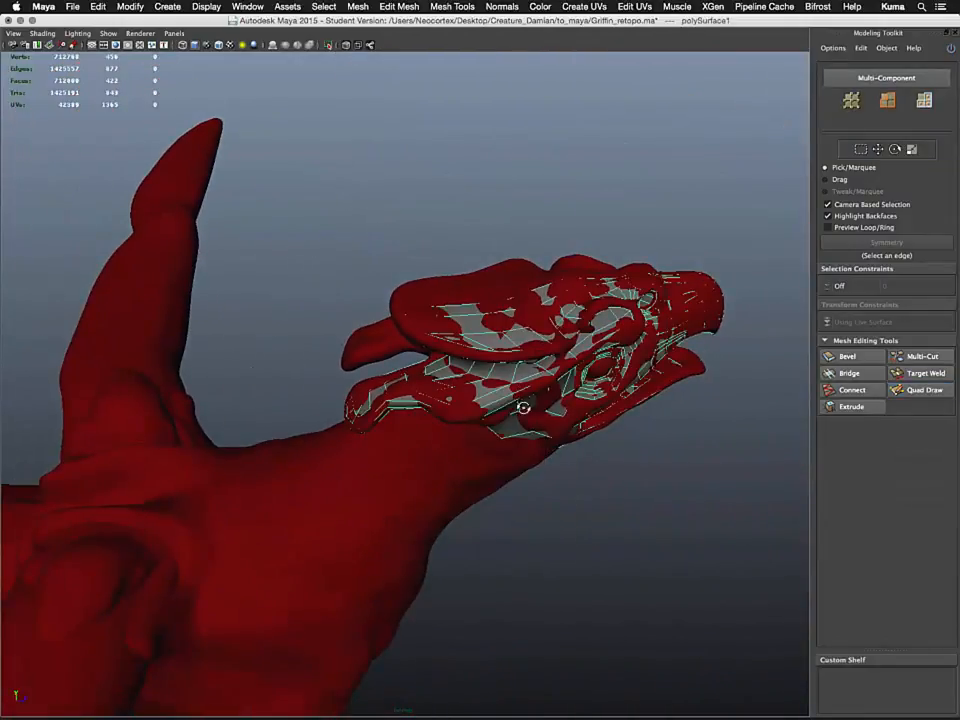
left_click_drag(523, 407, 426, 390, "alt")
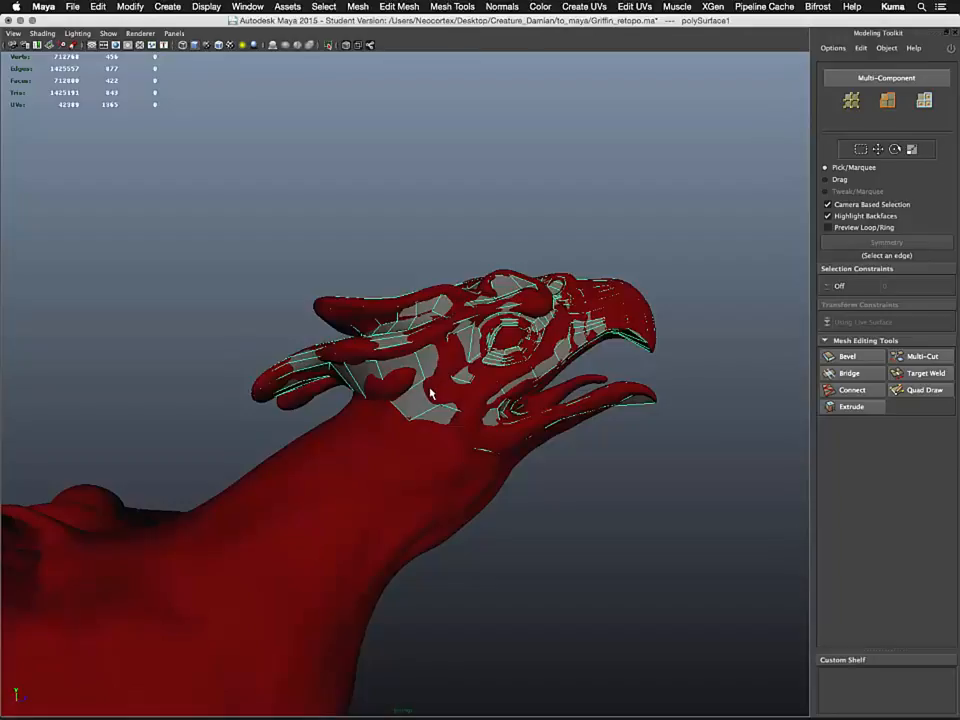
Hide the body layer so only the retopology mesh is shown
key("ctrl+a")
key("ctrl+a")
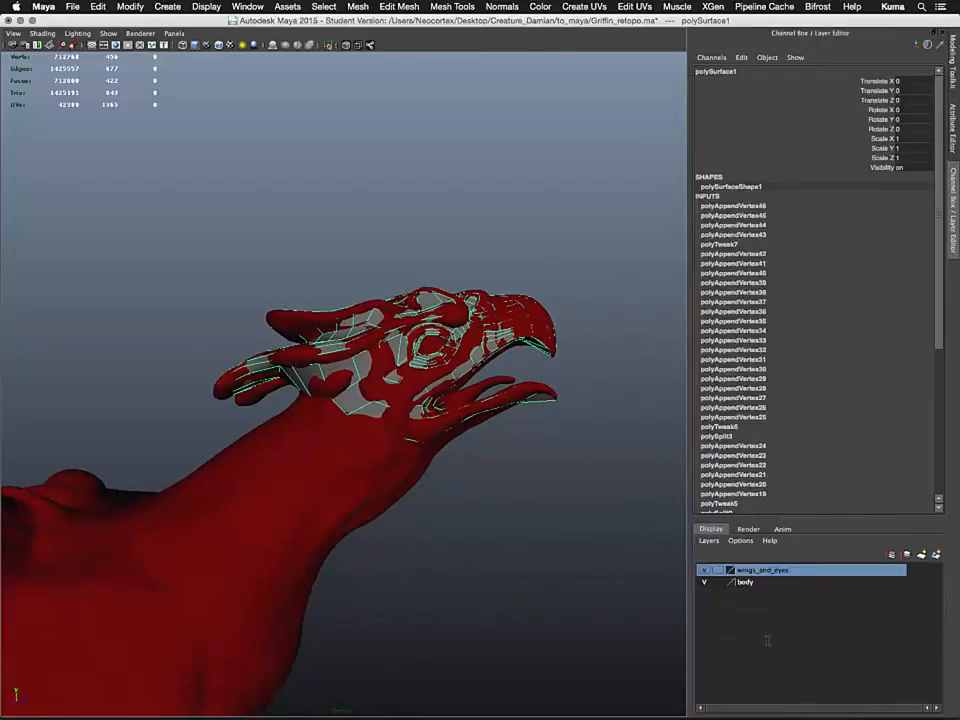
left_click(824, 582)
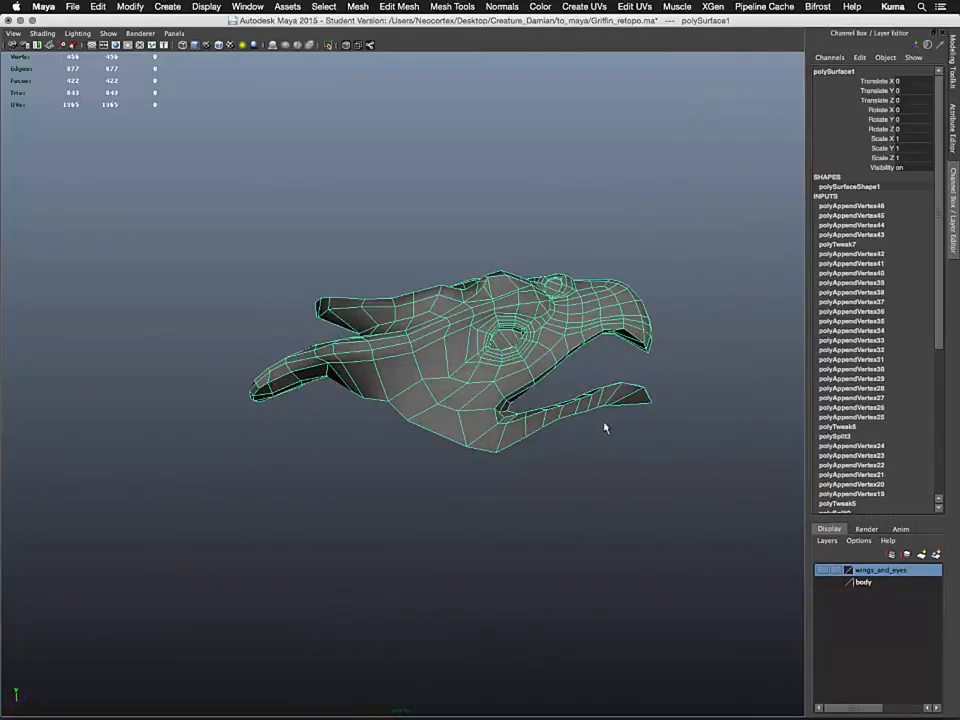
Soften all edges of the retopology mesh, then deselect it
right_click_drag(548, 332, 560, 344)
left_click(502, 6)
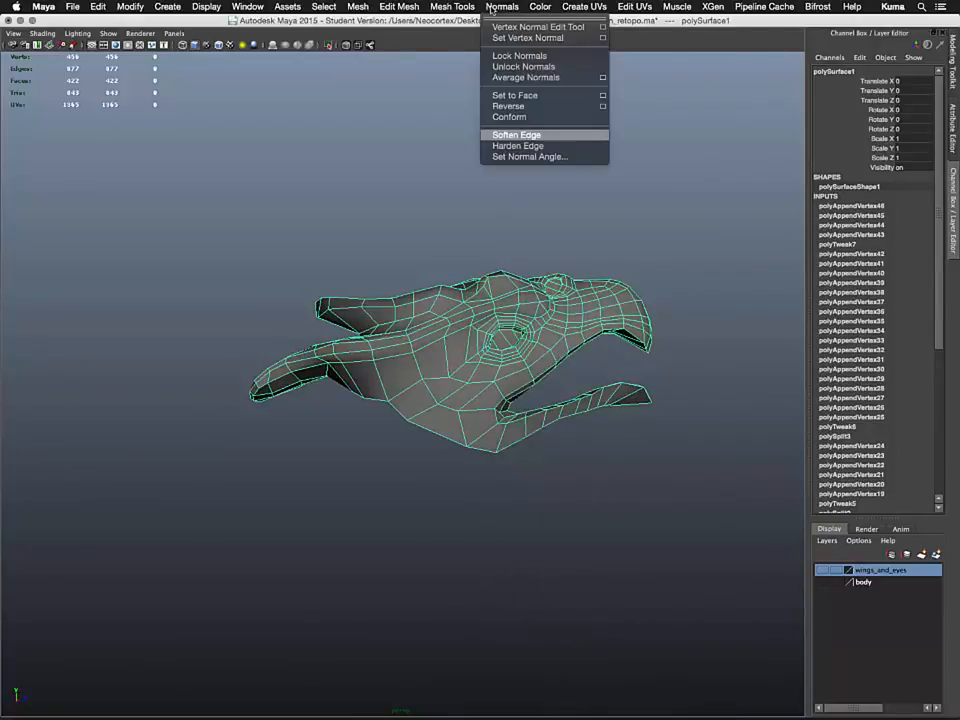
left_click(516, 134)
right_click_drag(558, 310, 580, 295)
left_click(572, 230)
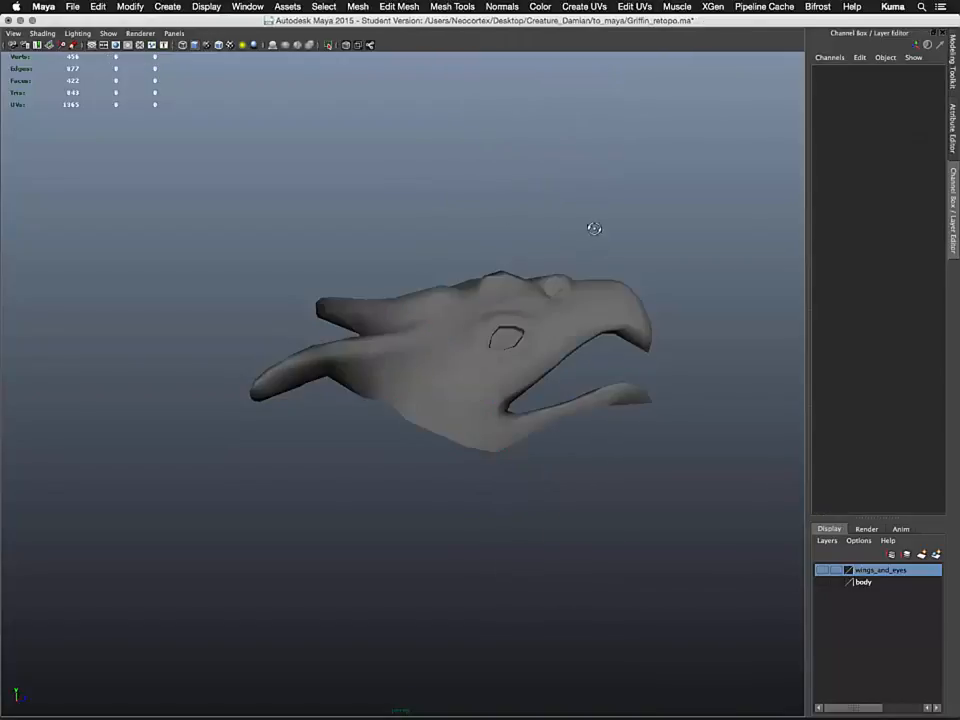
Inspect the retopology mesh's edge flow around the eye and beak from several angles
left_click_drag(595, 229, 432, 371, "alt")
middle_click_drag(432, 371, 264, 360, "alt")
right_click_drag(264, 360, 433, 386, "alt")
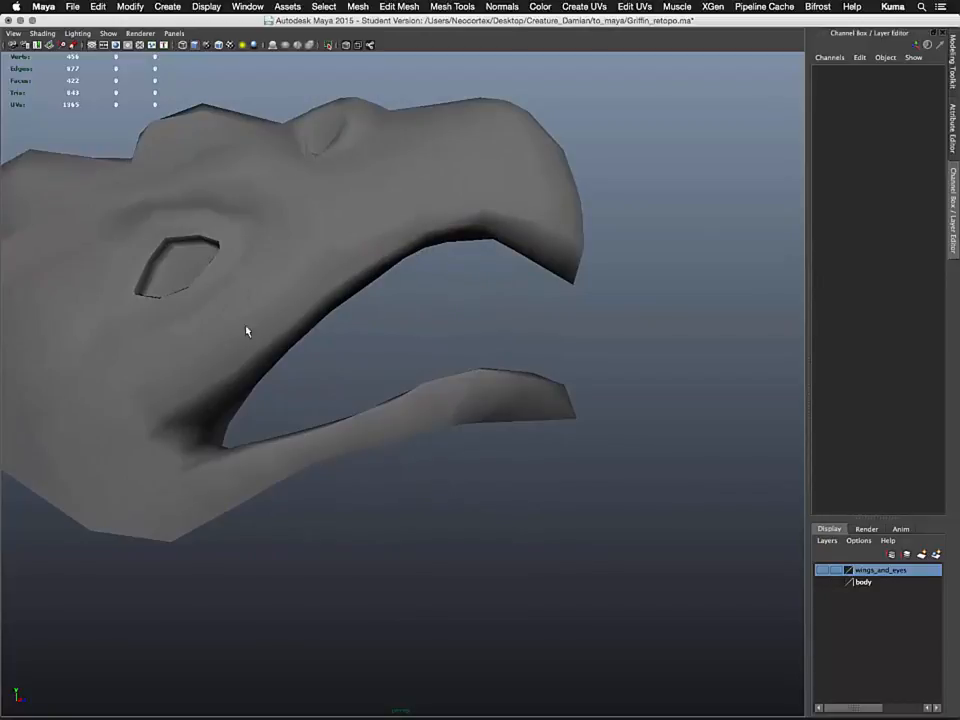
left_click_drag(247, 331, 323, 331, "alt")
left_click(408, 293)
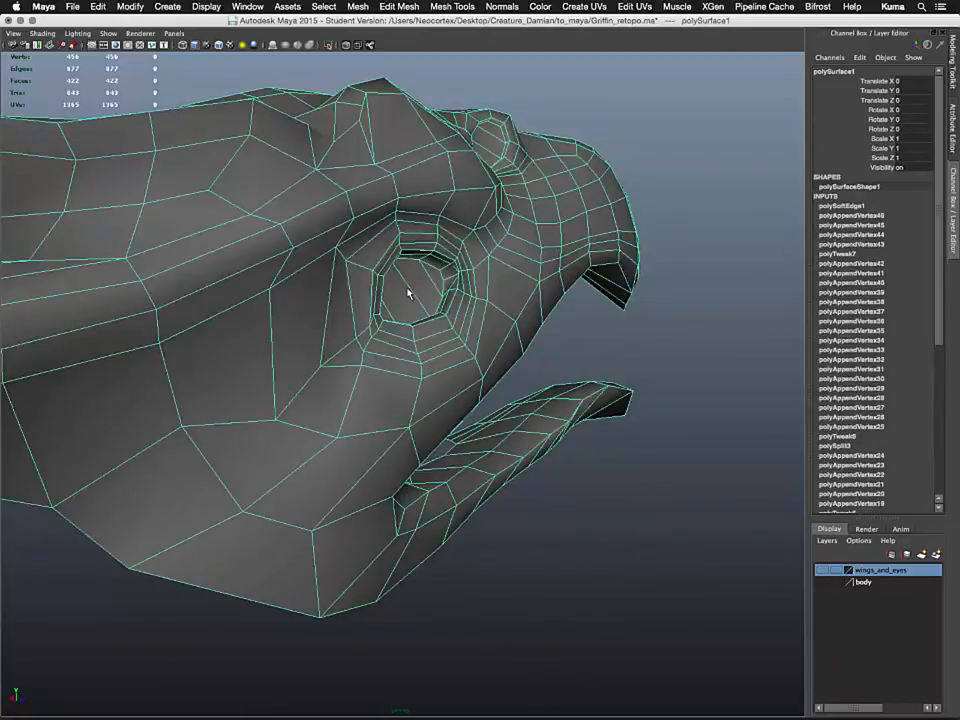
left_click_drag(410, 312, 378, 334, "alt")
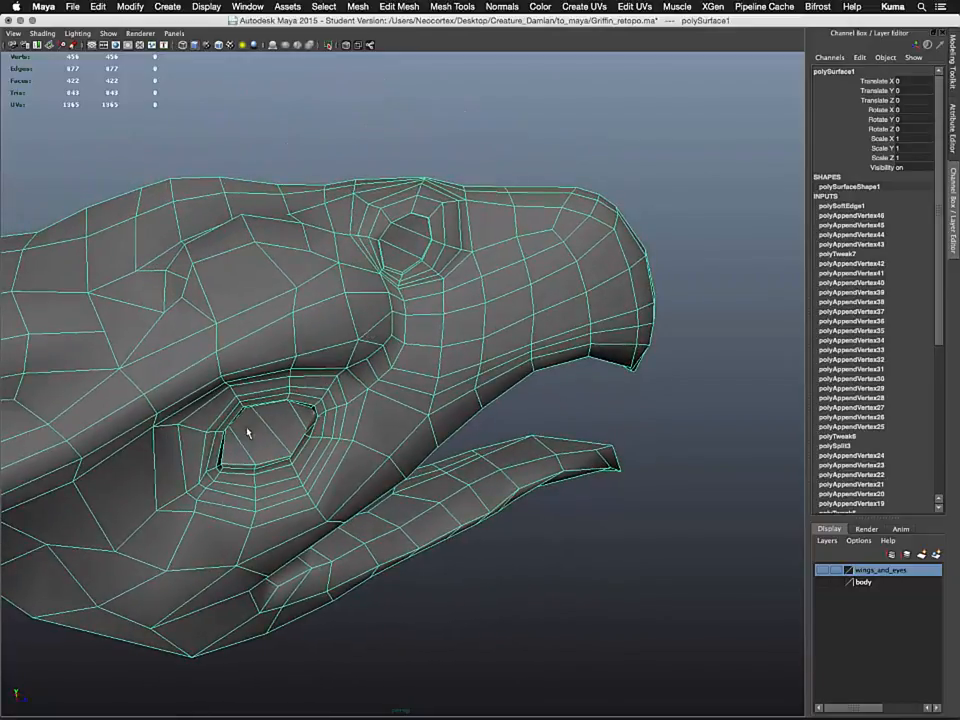
left_click_drag(272, 426, 389, 381, "alt")
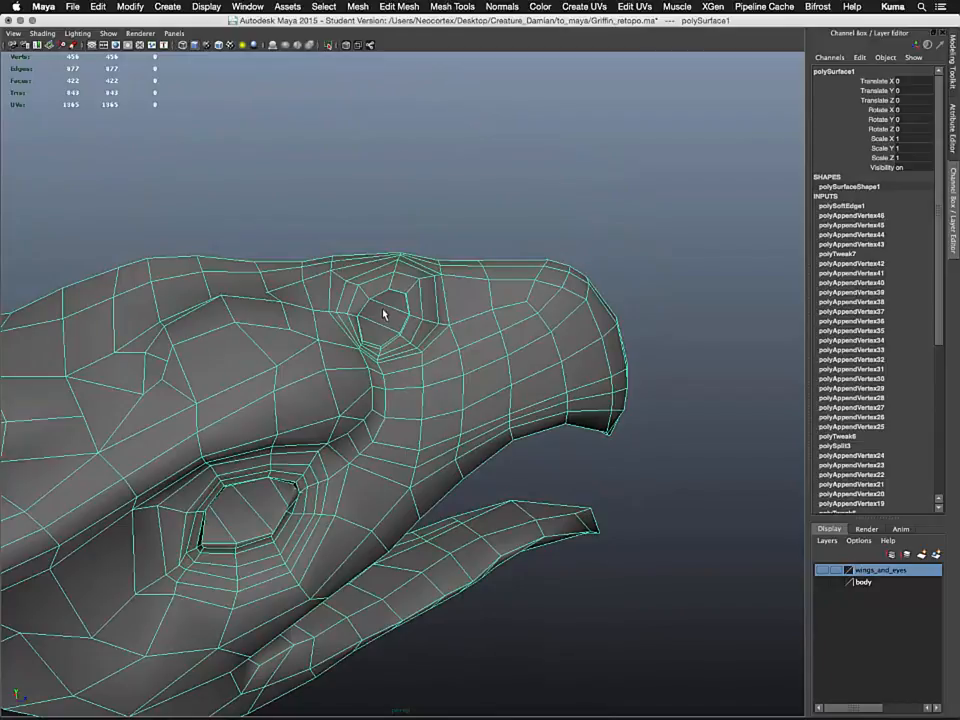
left_click_drag(383, 314, 397, 293, "alt")
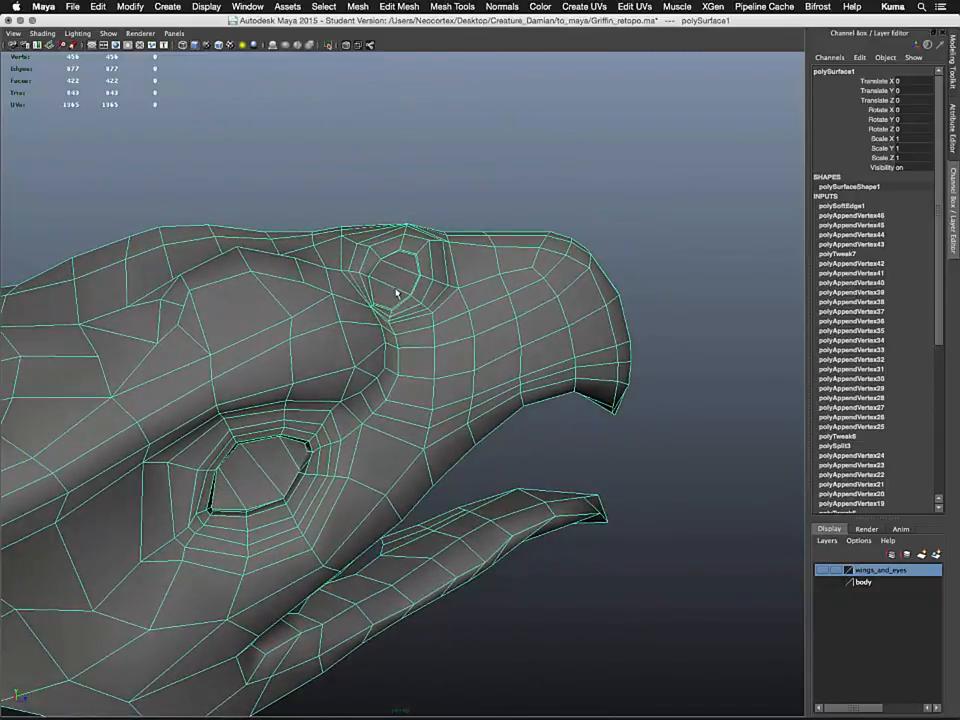
middle_click_drag(455, 350, 407, 386, "alt")
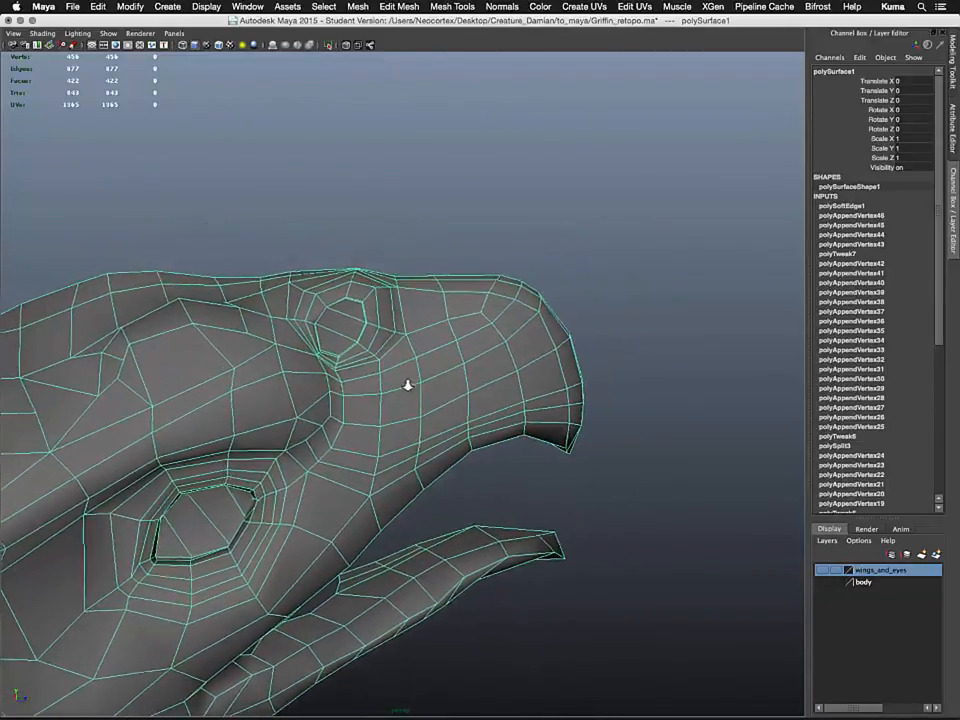
scroll(444, 343, "down", 4)
left_click_drag(444, 343, 359, 278, "alt")
scroll(450, 332, "up", 3)
scroll(357, 371, "down", 3)
Save the scene file, accepting the student version notice
key("super+s")
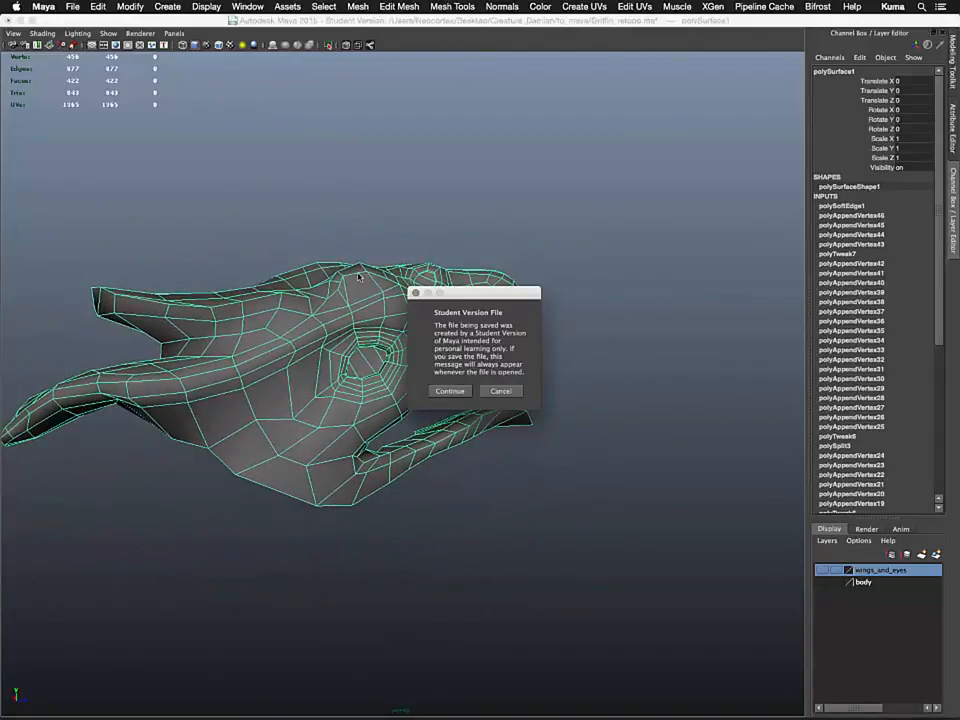
left_click(450, 392)
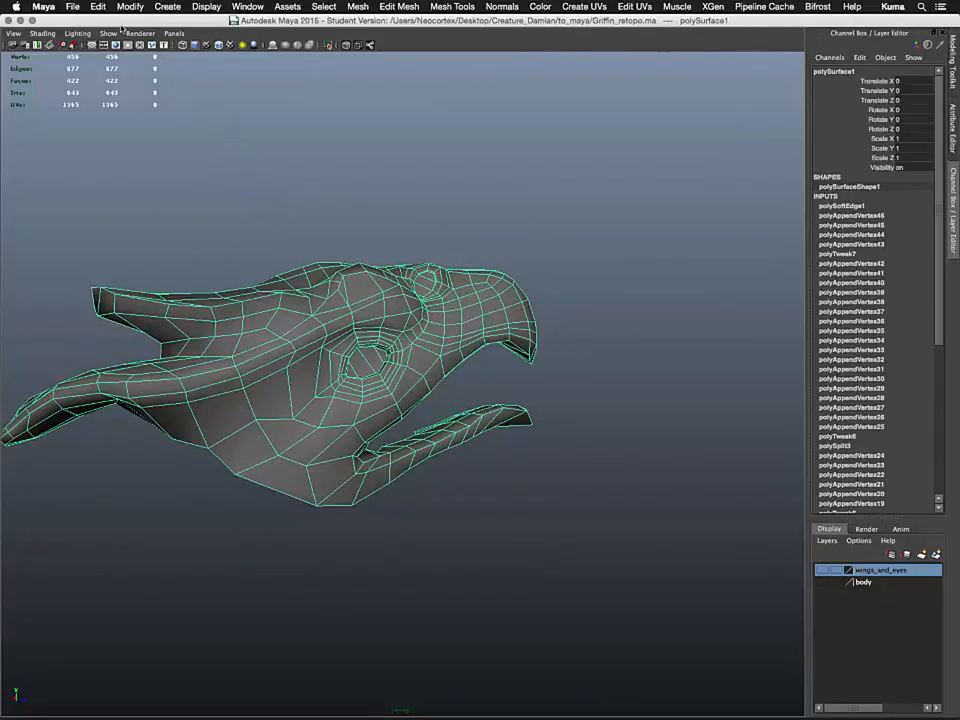
left_click(167, 7)
mouse_move(197, 9)
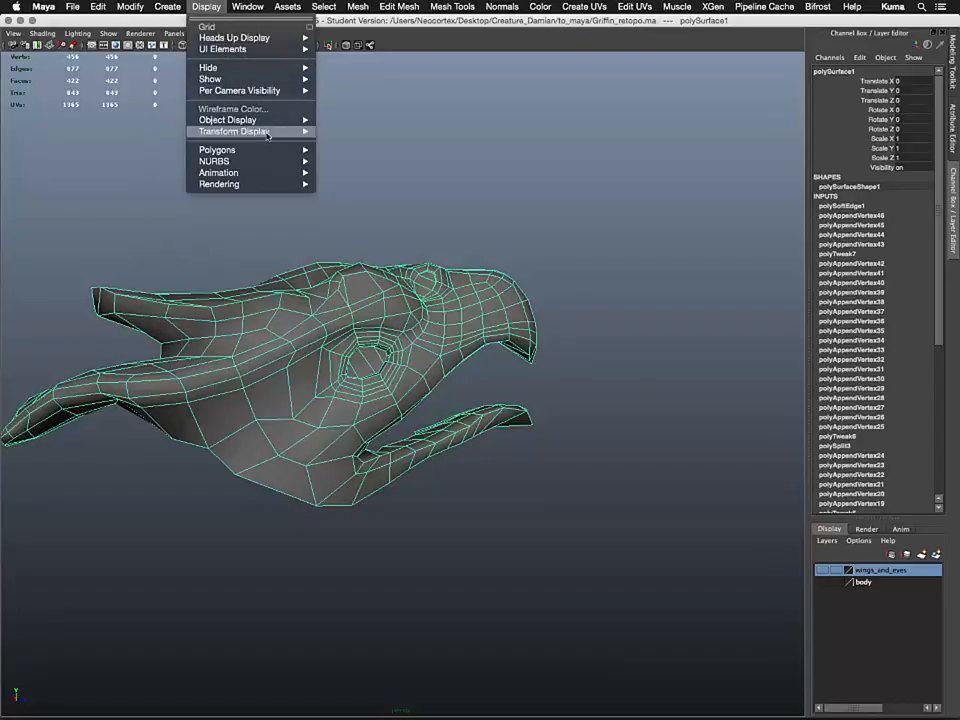
Delete the construction history of the retopology mesh
mouse_move(143, 8)
mouse_move(98, 8)
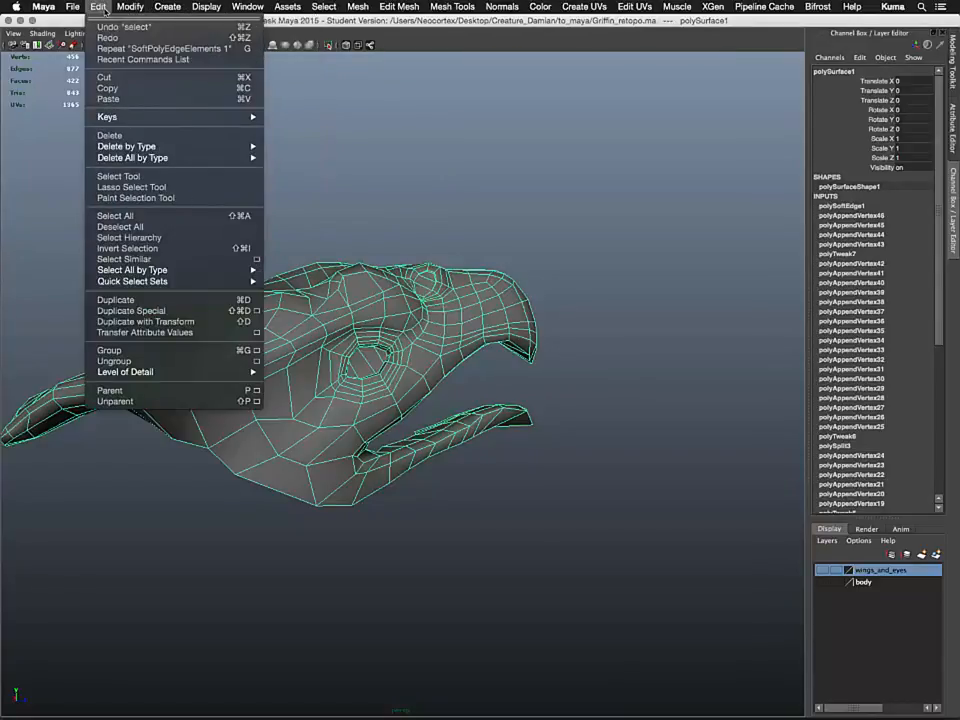
mouse_move(184, 160)
left_click(292, 164)
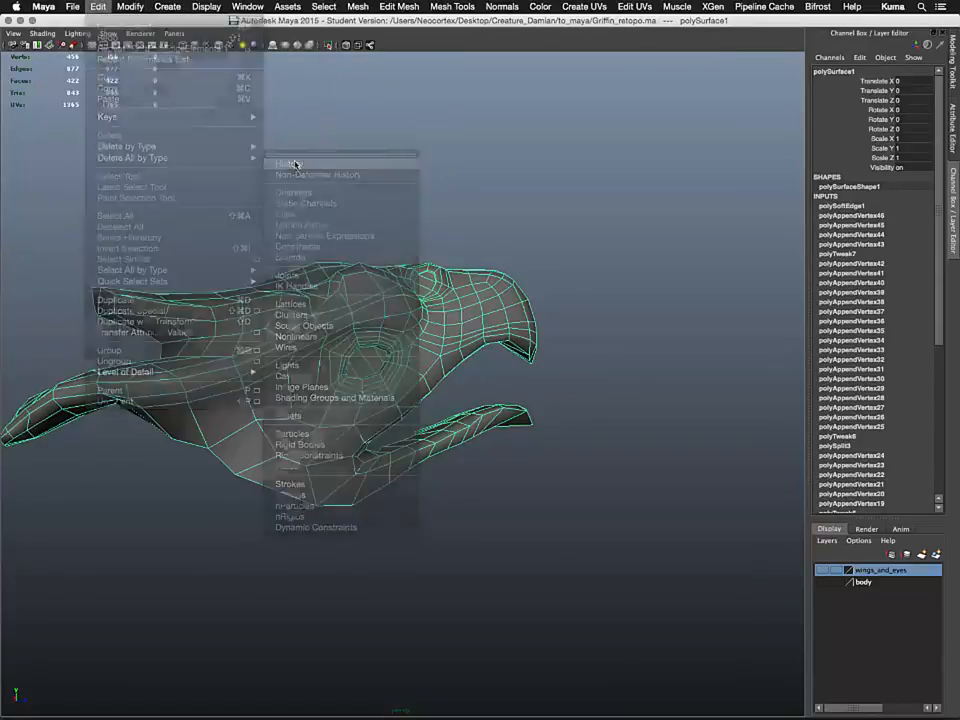
Start the Quad Draw tool and insert an edge loop running along the upper beak's lower edge
left_click_drag(318, 241, 430, 238, "alt")
right_click_drag(430, 238, 438, 311, "alt")
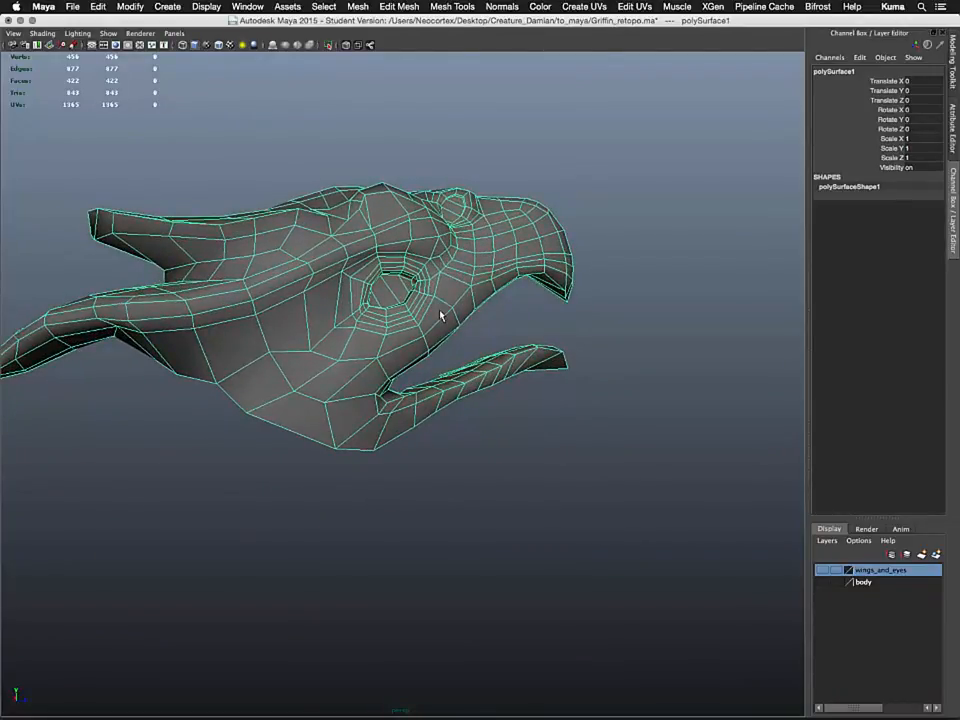
left_click_drag(440, 316, 436, 232, "alt")
right_click_drag(430, 265, 521, 362, "alt")
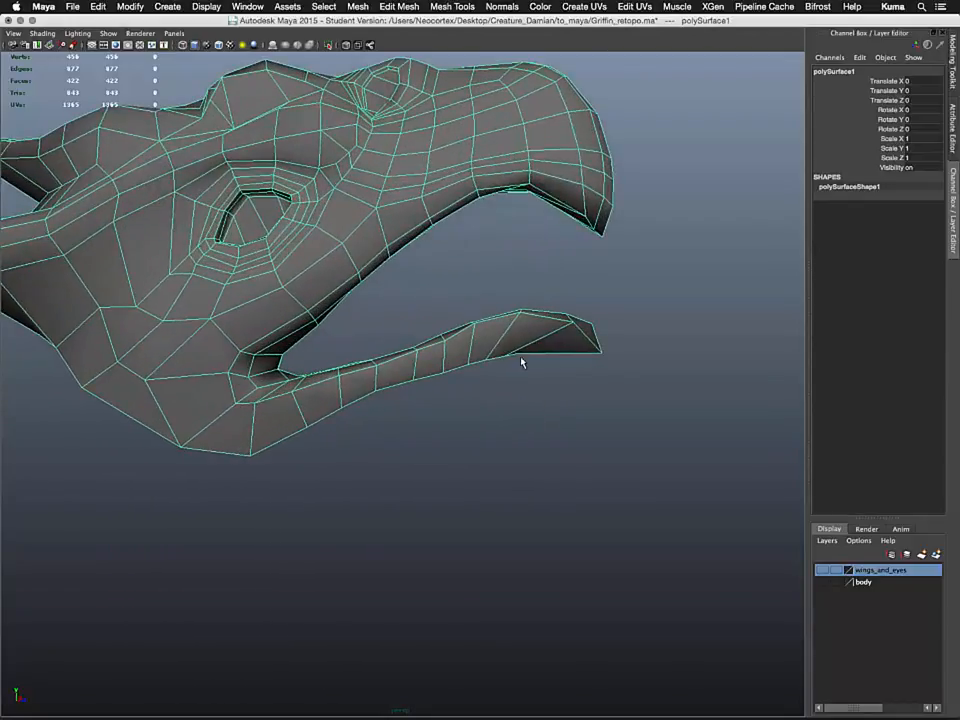
middle_click_drag(333, 291, 367, 319, "alt")
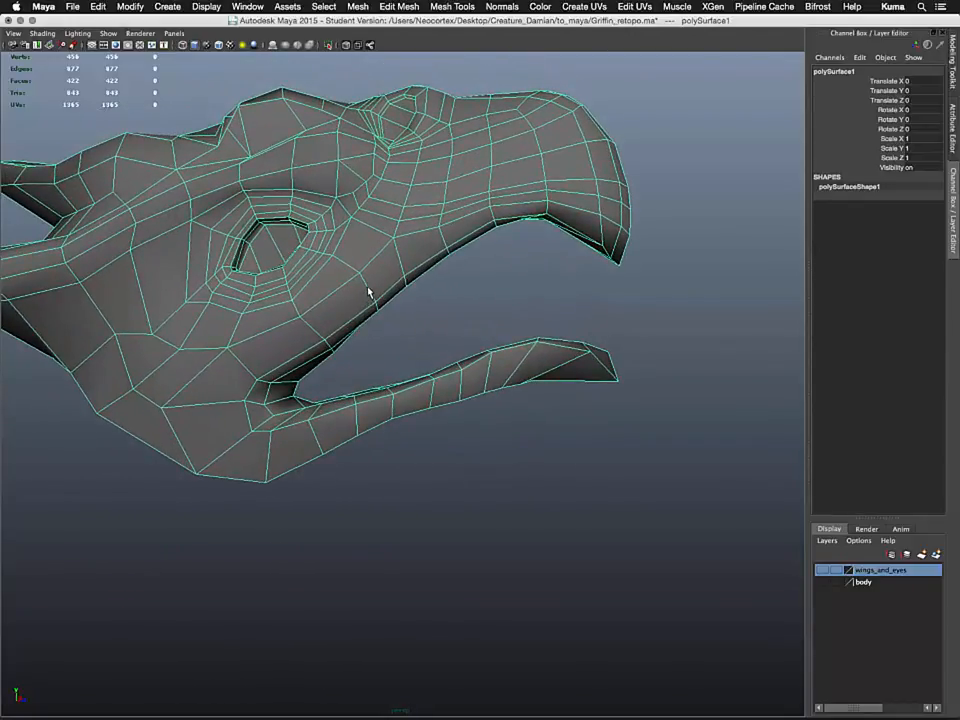
left_click(400, 7)
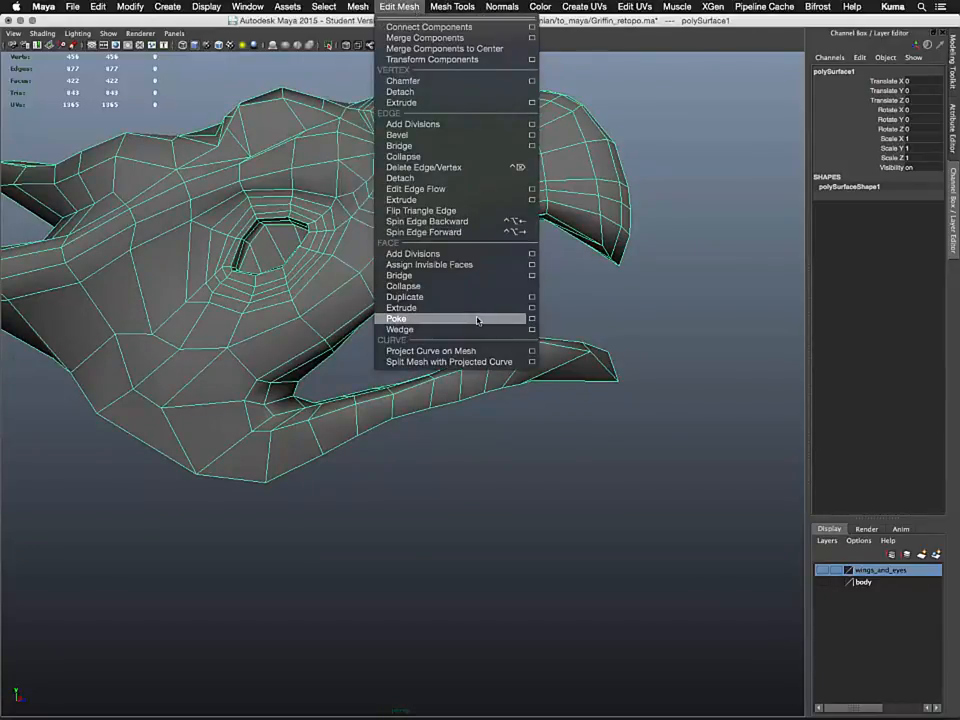
mouse_move(452, 7)
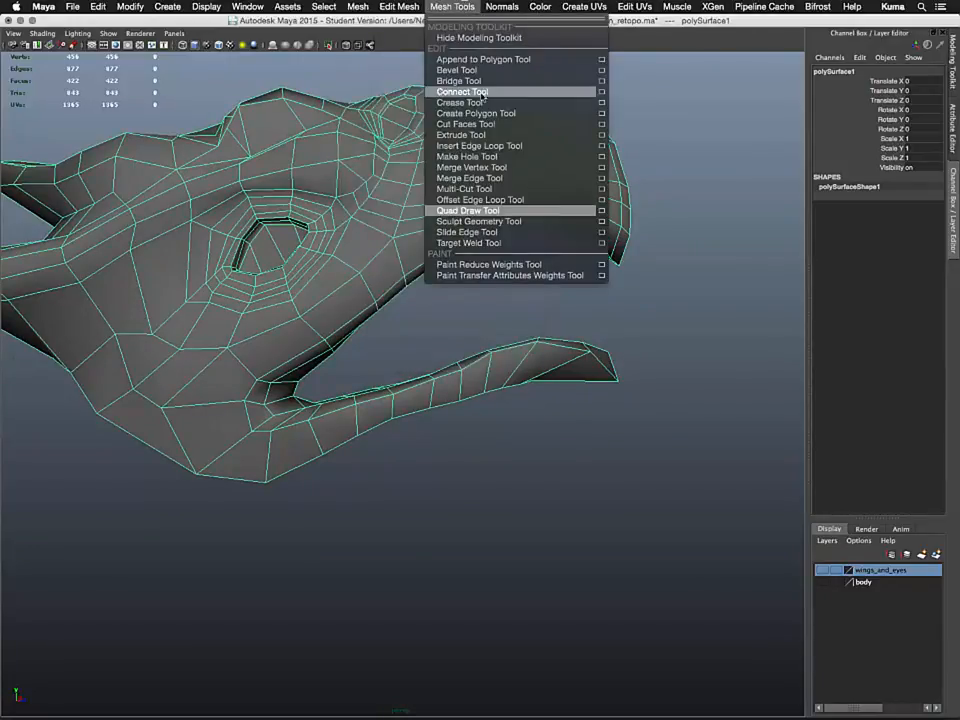
left_click(601, 214)
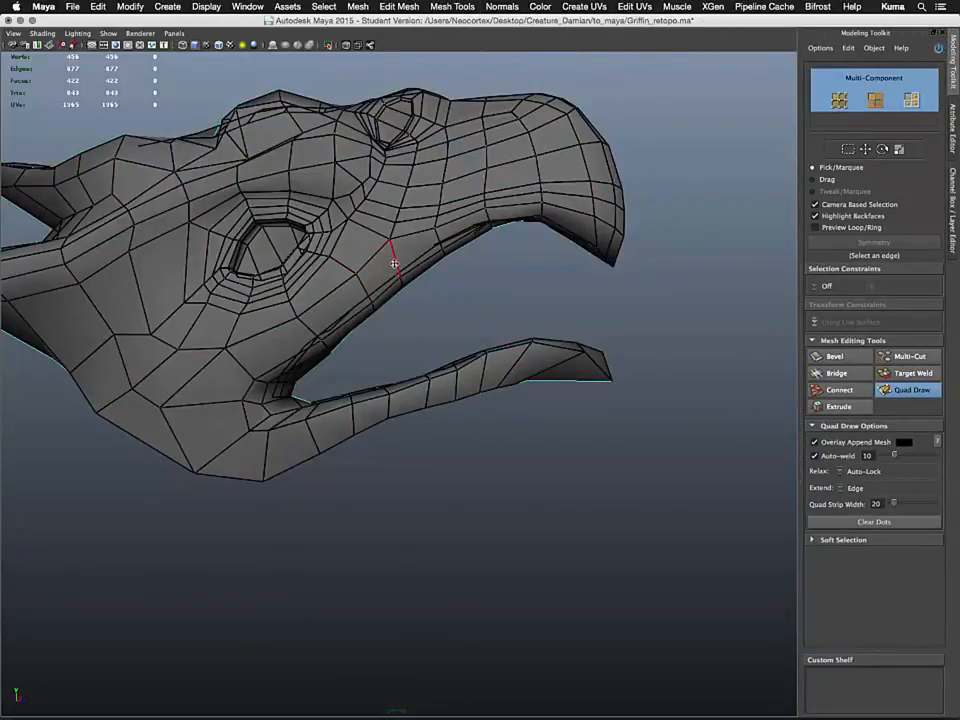
key("ctrl")
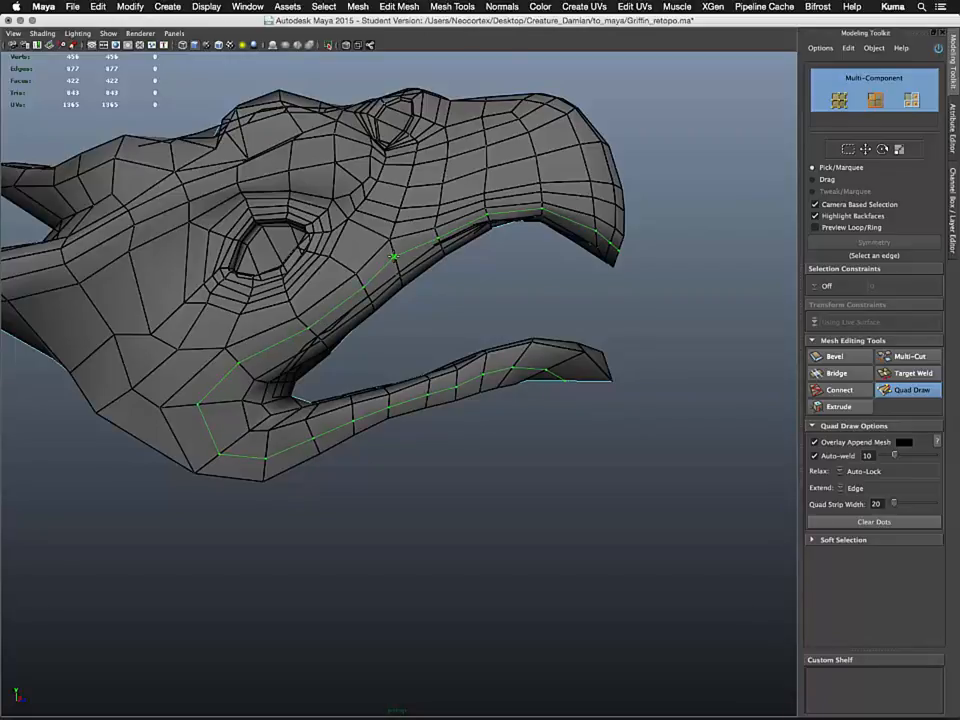
left_click(394, 258, "ctrl")
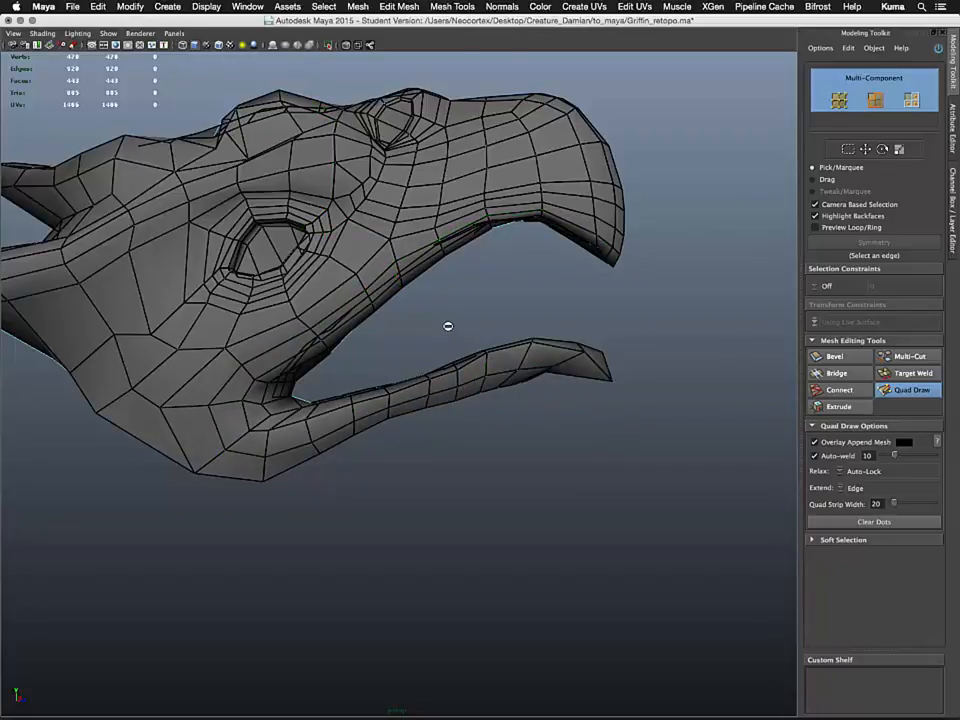
Insert a second edge loop that wraps from the cheek around the mouth corner onto the lower beak
mouse_move(448, 326)
left_mouse_down("alt")
mouse_move(433, 319)
mouse_move(454, 360)
mouse_move(465, 321)
mouse_move(503, 302)
mouse_move(463, 298)
mouse_move(436, 324)
left_mouse_up("alt")
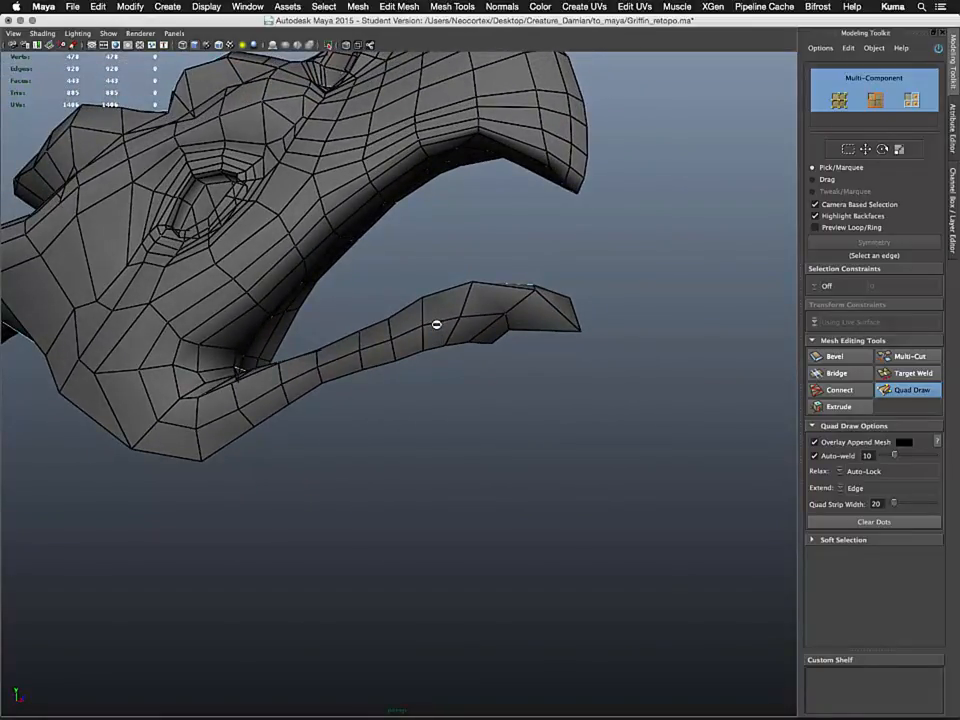
mouse_move(358, 237)
left_mouse_down("alt")
mouse_move(390, 259)
mouse_move(220, 240)
left_mouse_up("alt")
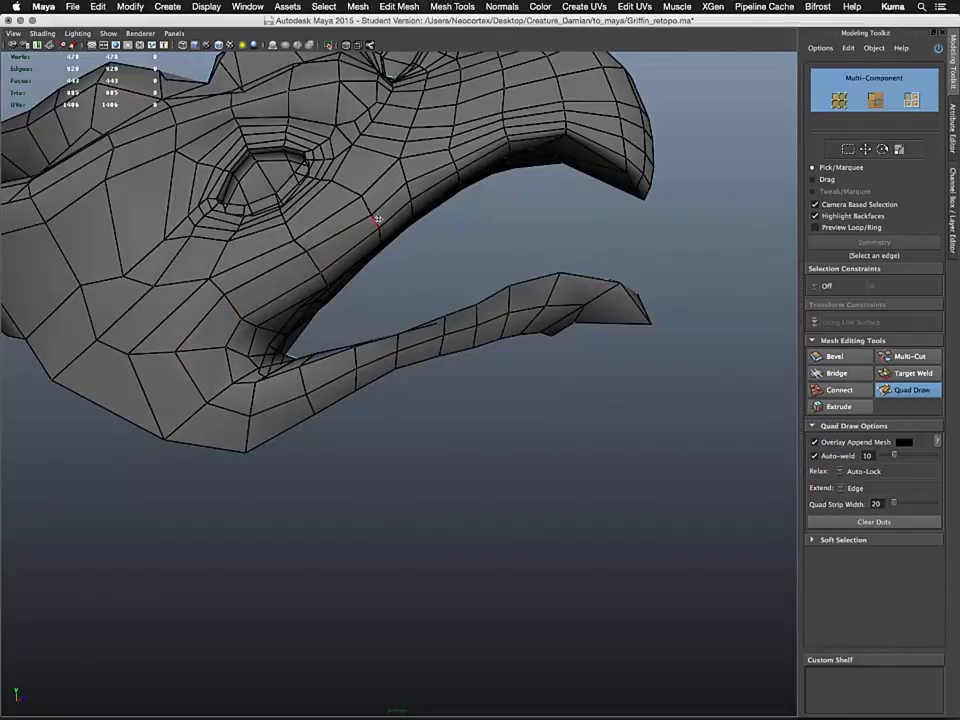
left_click_drag(377, 219, 353, 250, "alt")
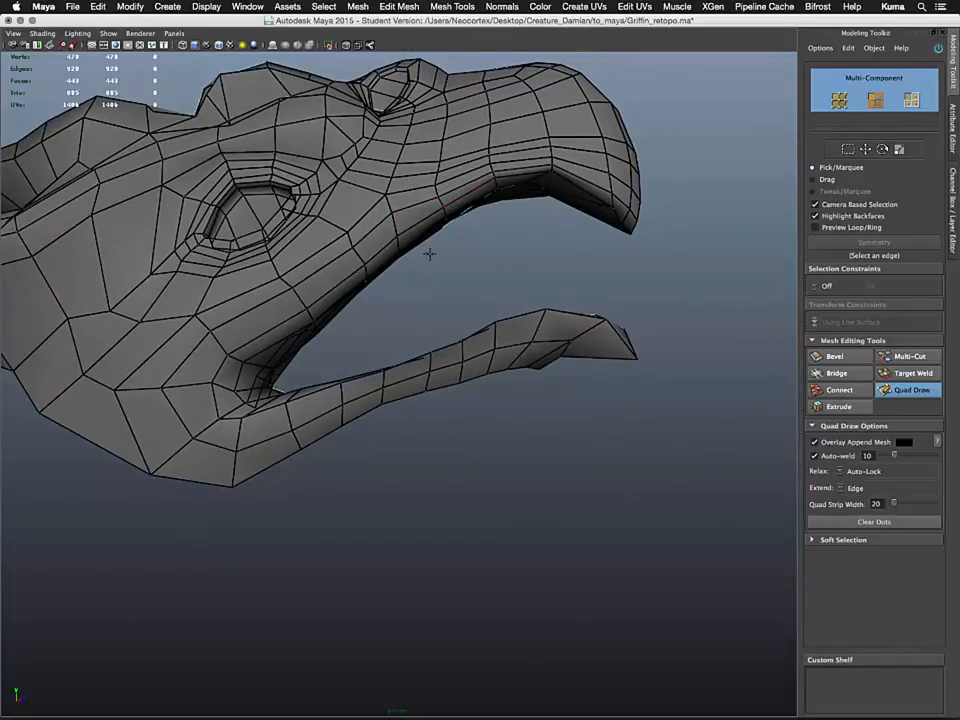
mouse_move(429, 254)
left_mouse_down("alt")
mouse_move(416, 238)
mouse_move(375, 242)
mouse_move(359, 294)
mouse_move(437, 261)
mouse_move(375, 225)
mouse_move(390, 253)
mouse_move(361, 293)
mouse_move(349, 354)
left_mouse_up("alt")
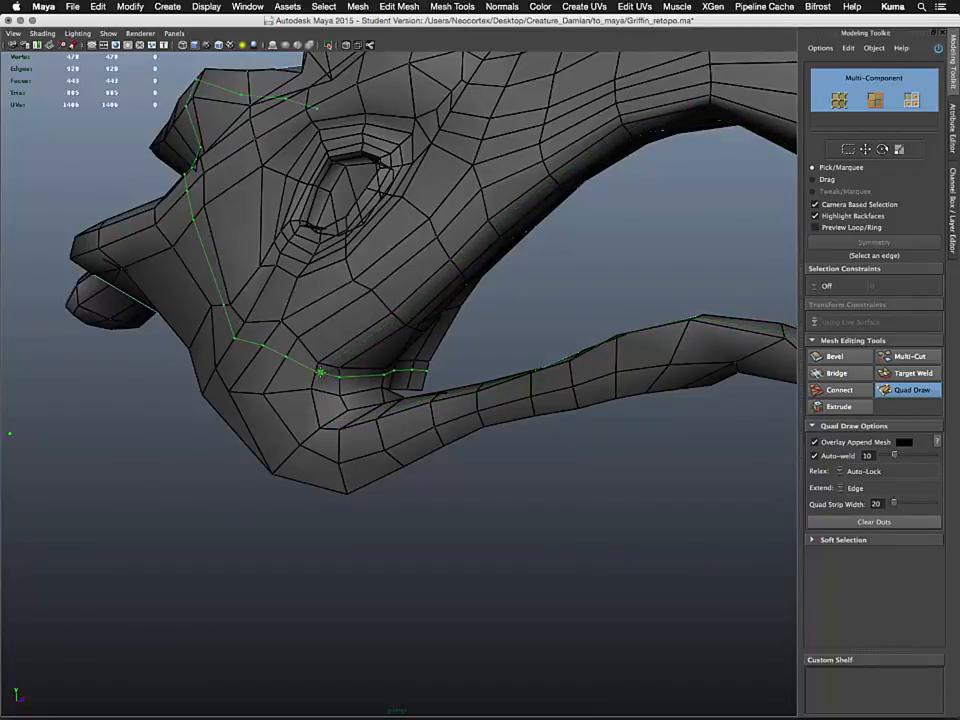
left_click(324, 370, "ctrl")
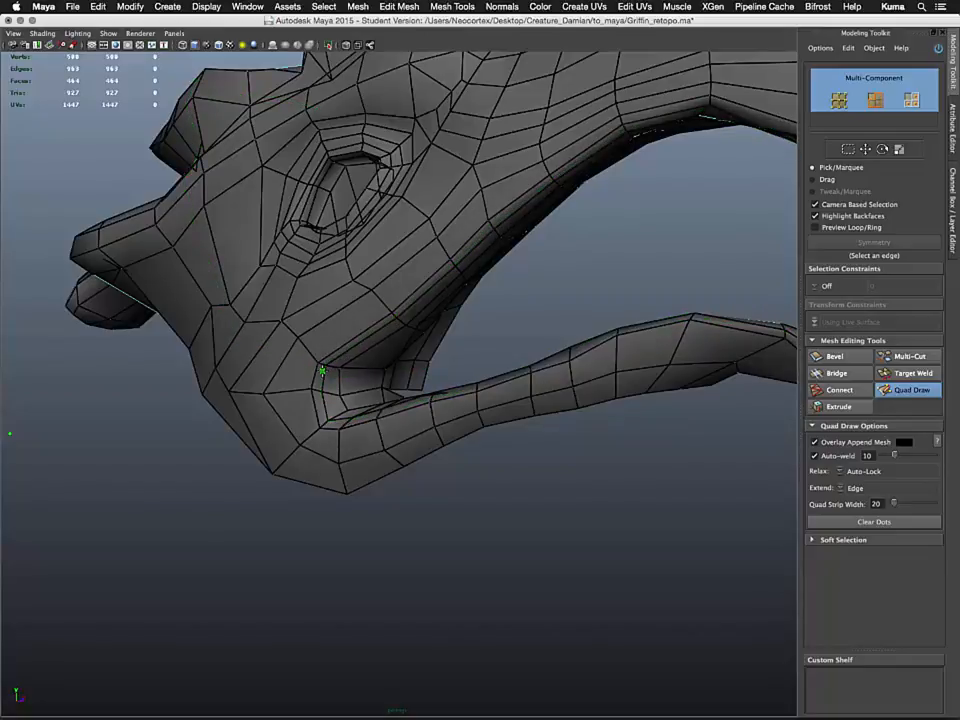
Leave Quad Draw and inspect the retopology mesh's topology around the cheek, eye and beak from several angles
left_click_drag(441, 287, 473, 293, "alt")
scroll(473, 293, "down", 5)
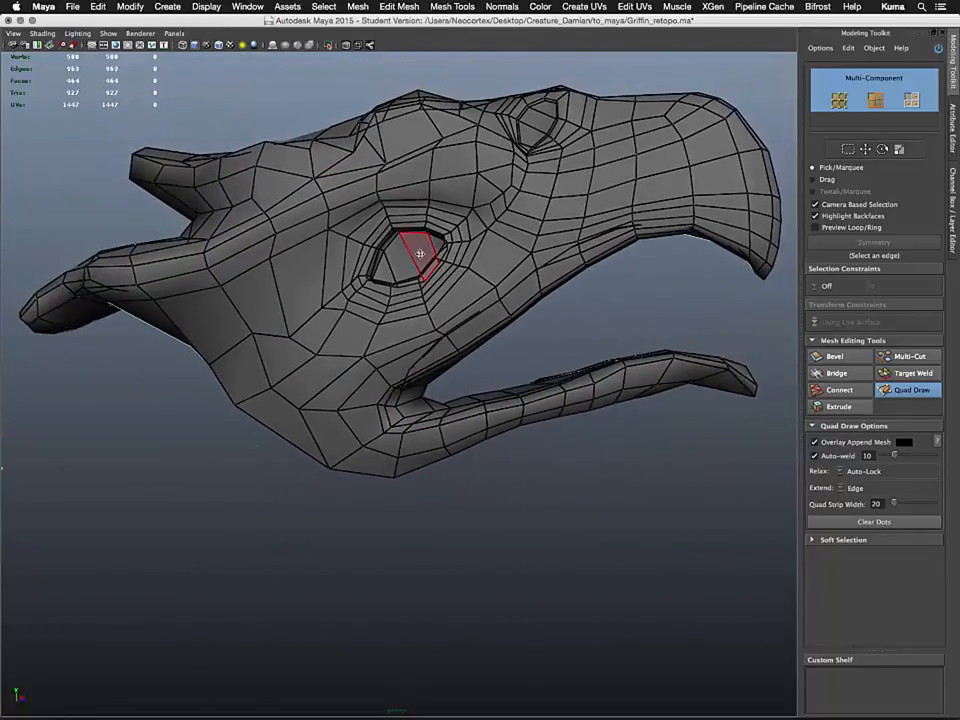
key("q")
right_click(537, 260)
left_click(590, 241)
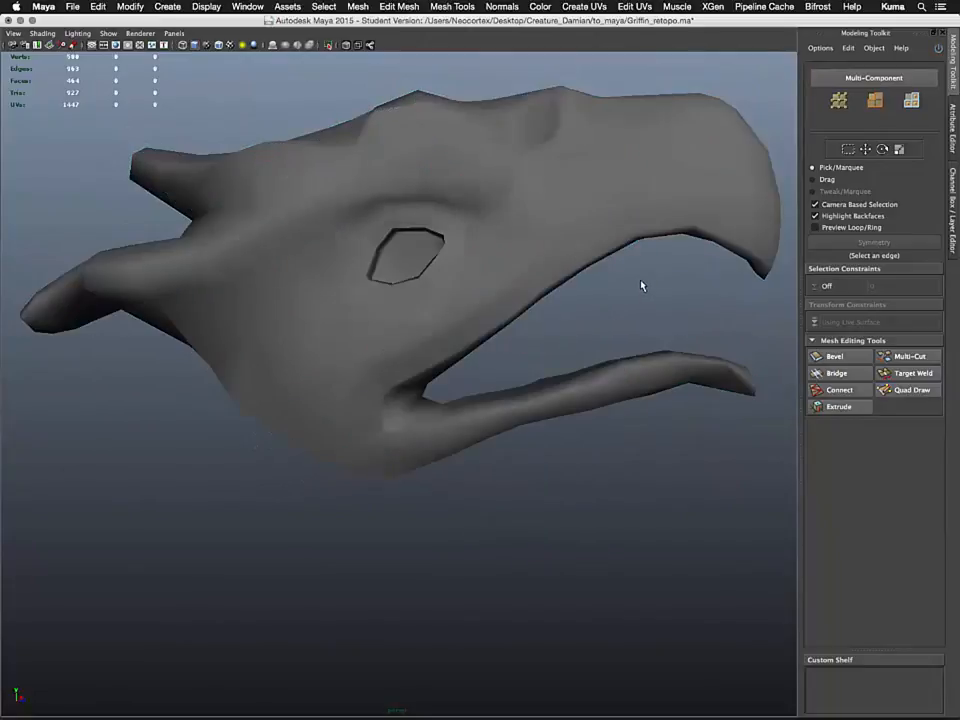
left_click(529, 272)
left_click(615, 305)
scroll(564, 250, "down", 5)
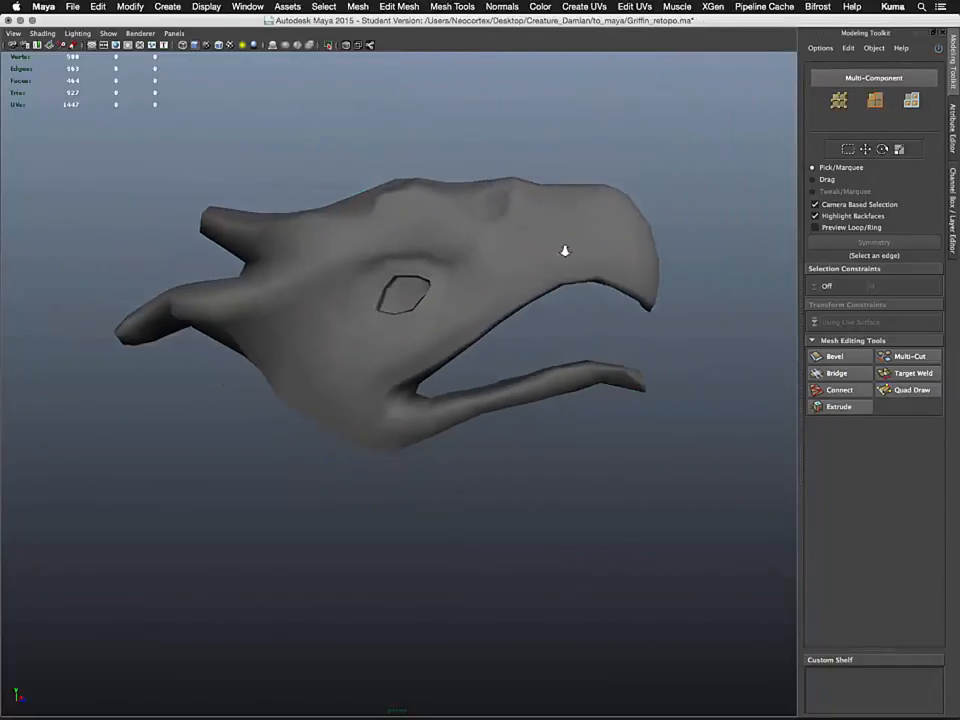
left_click_drag(542, 273, 538, 313, "alt")
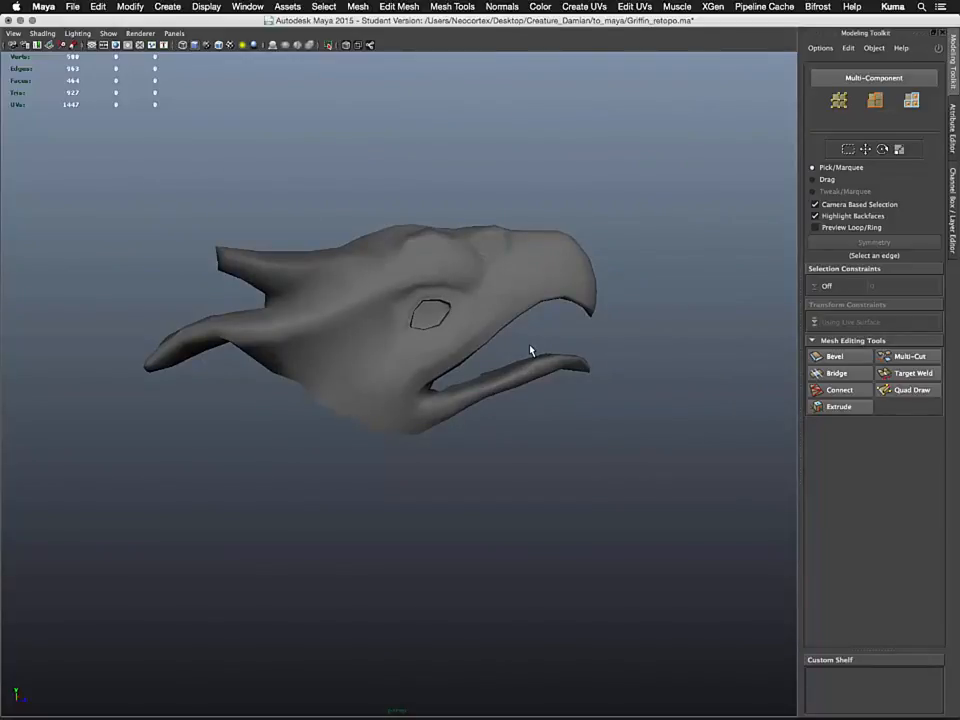
scroll(530, 346, "down", 2)
left_click(521, 307)
left_click_drag(491, 353, 474, 418, "alt")
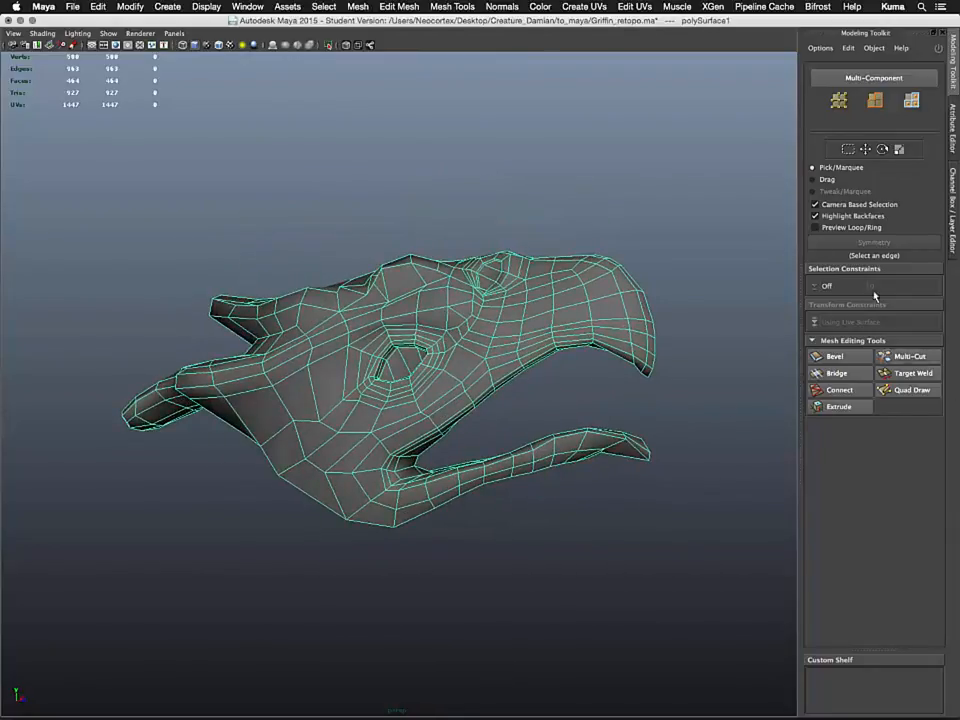
left_click_drag(315, 458, 381, 432, "alt")
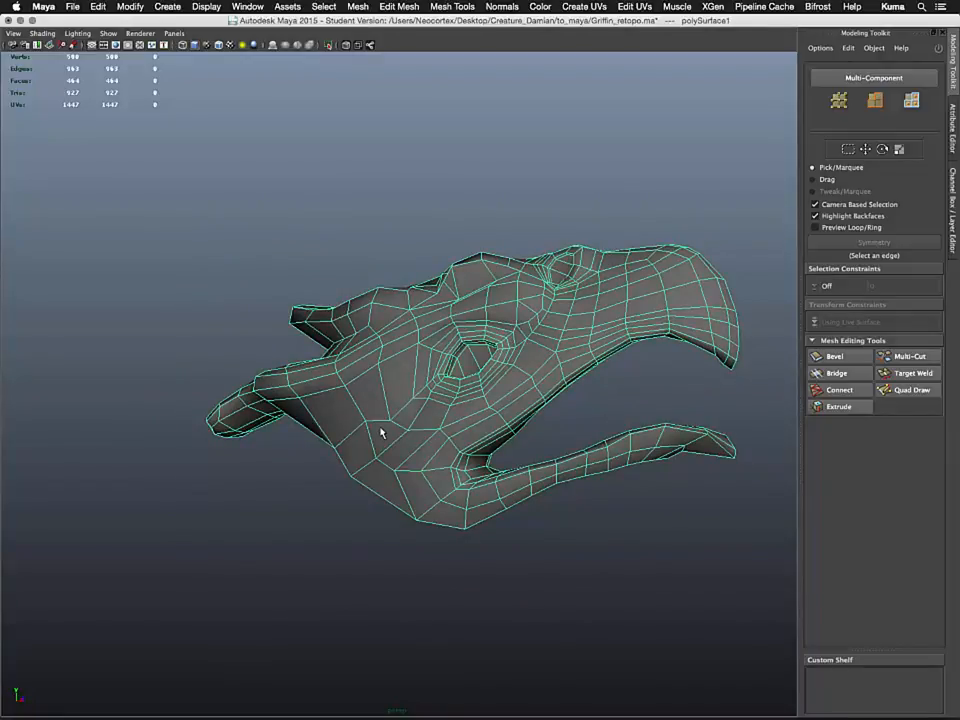
left_click_drag(381, 432, 359, 436, "alt")
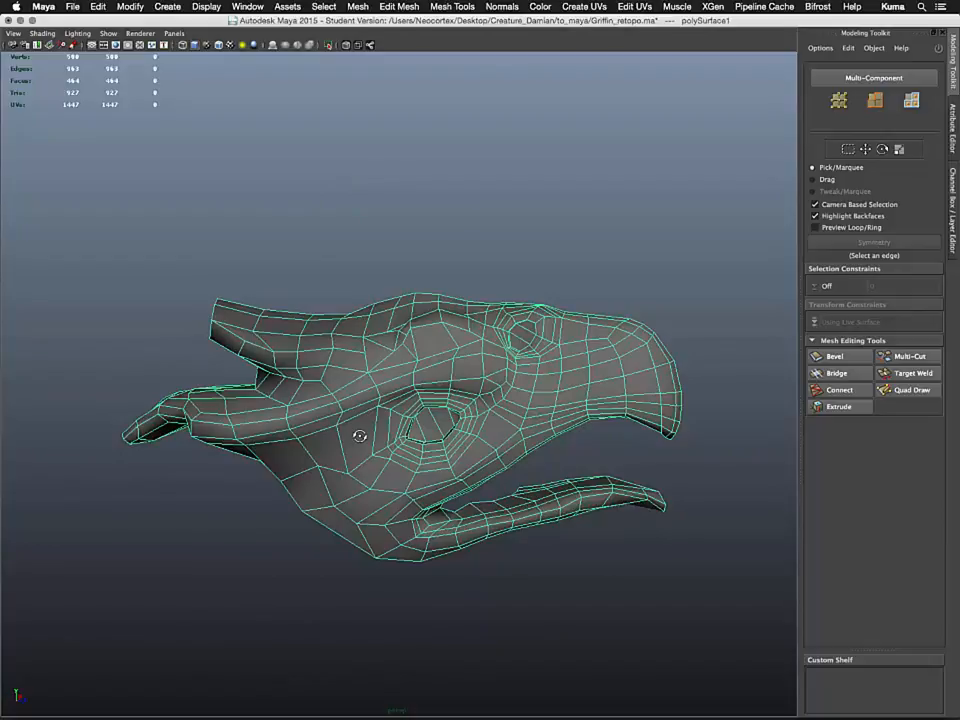
left_click_drag(361, 440, 396, 338, "alt")
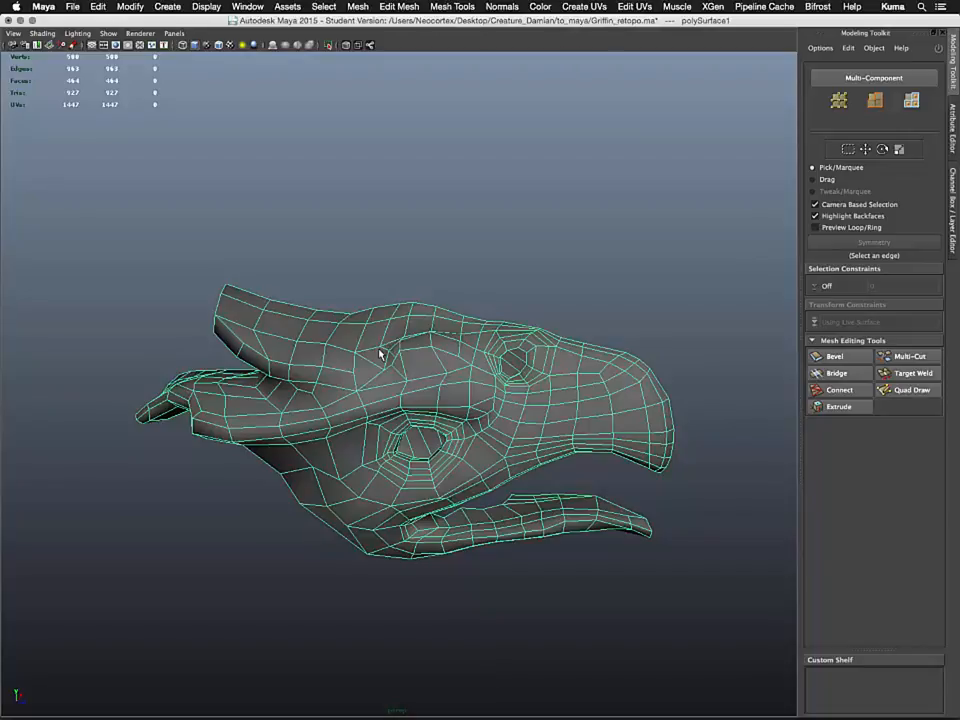
mouse_move(383, 383)
left_mouse_down("alt")
mouse_move(336, 401)
mouse_move(381, 399)
left_mouse_up("alt")
right_click_drag(381, 399, 585, 505, "alt")
left_click_drag(585, 505, 342, 388, "alt")
left_click_drag(239, 257, 294, 467, "alt")
middle_click_drag(294, 467, 316, 377, "alt")
mouse_move(316, 377)
right_mouse_down("alt")
mouse_move(304, 375)
mouse_move(325, 378)
right_mouse_up("alt")
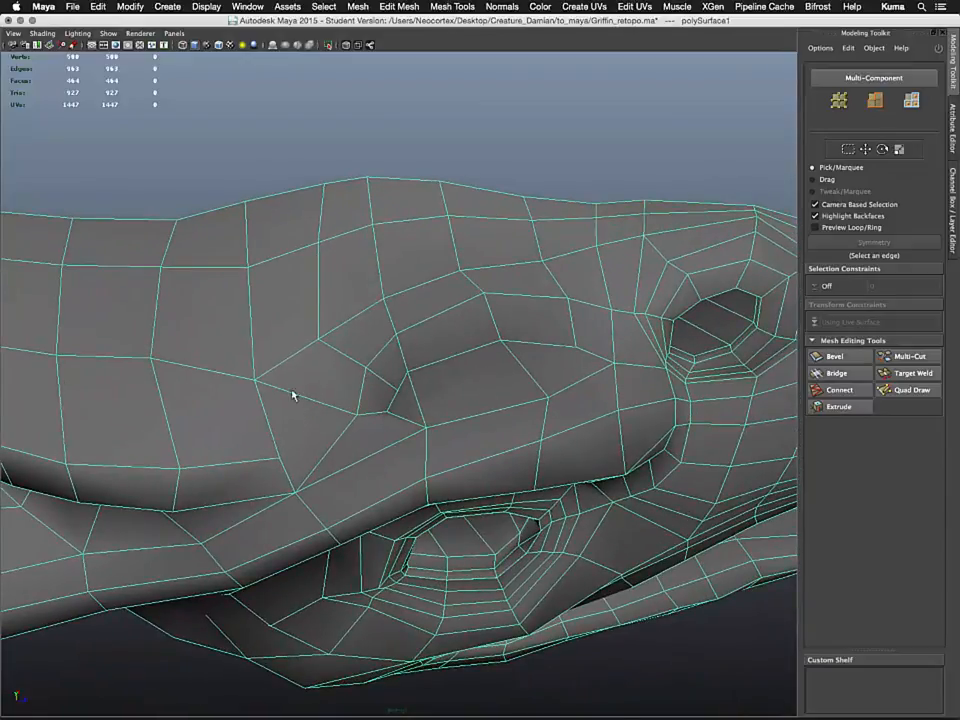
Reopen Quad Draw on the mesh and examine possible further edge loop placements around the cheek and eye
right_click(358, 416)
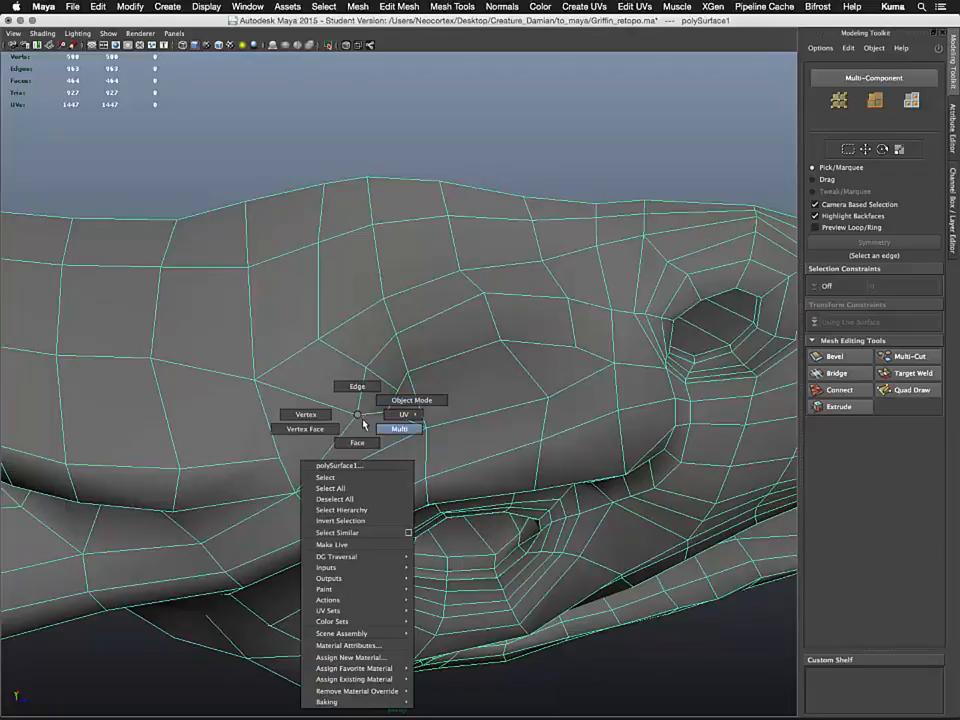
right_click_drag(358, 412, 357, 387)
left_click(915, 392)
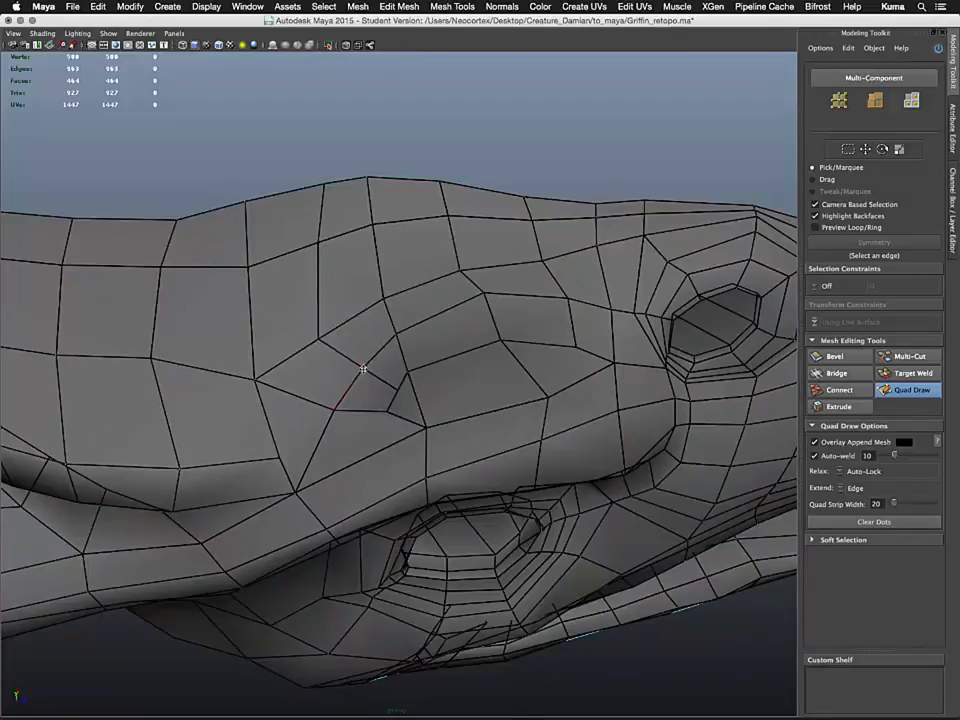
left_click_drag(354, 364, 373, 340, "alt")
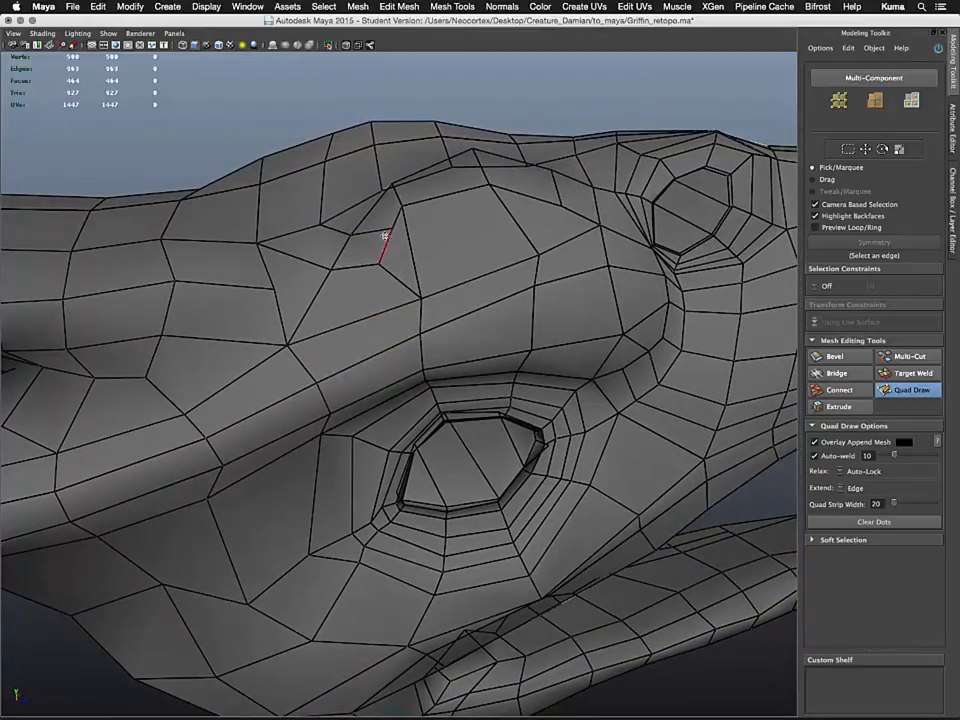
mouse_move(386, 230)
left_mouse_down("alt")
mouse_move(332, 279)
mouse_move(339, 304)
mouse_move(352, 298)
left_mouse_up("alt")
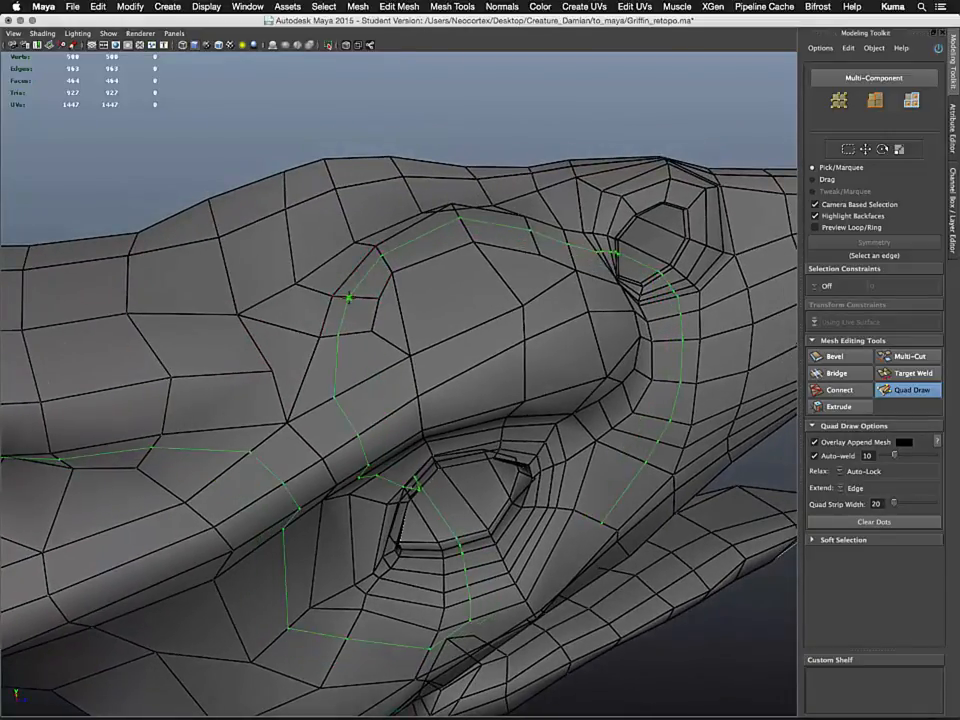
left_click_drag(422, 435, 444, 341, "alt")
right_click_drag(444, 341, 200, 310, "alt")
mouse_move(200, 310)
left_mouse_down("alt")
mouse_move(256, 351)
mouse_move(377, 336)
mouse_move(429, 343)
mouse_move(304, 369)
mouse_move(197, 368)
mouse_move(124, 336)
mouse_move(161, 317)
mouse_move(250, 318)
left_mouse_up("alt")
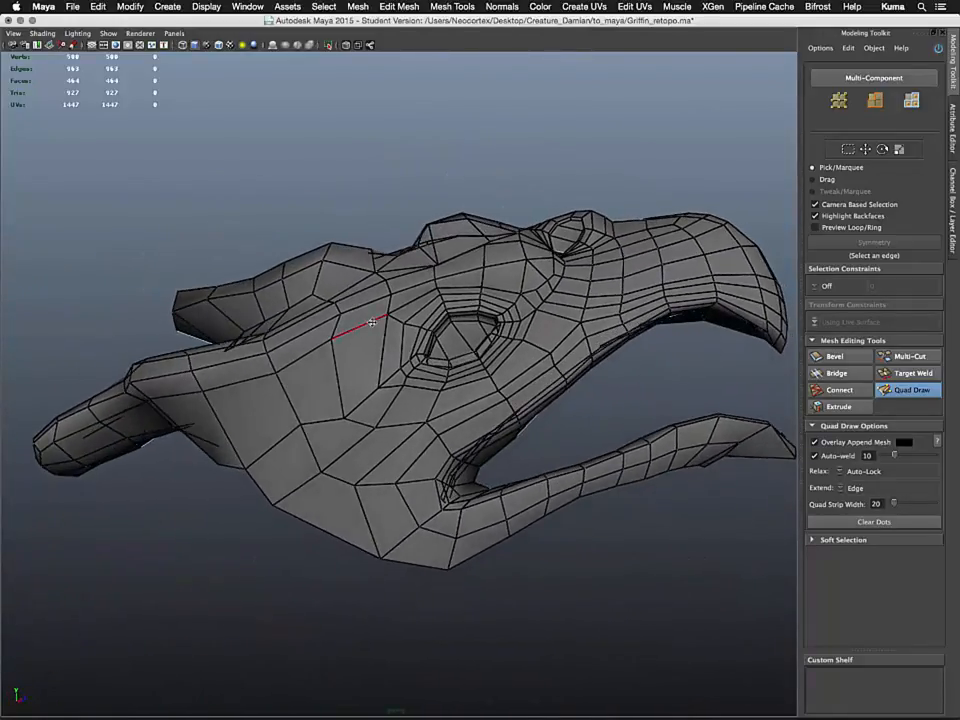
middle_click_drag(372, 322, 242, 362, "alt")
right_click_drag(242, 362, 396, 522, "alt")
middle_click_drag(336, 332, 300, 474, "alt")
left_click_drag(523, 332, 464, 345, "alt")
right_click_drag(444, 362, 308, 315, "alt")
left_click_drag(308, 315, 373, 426, "alt")
right_click_drag(373, 426, 365, 357, "alt")
middle_click_drag(365, 357, 481, 273, "alt")
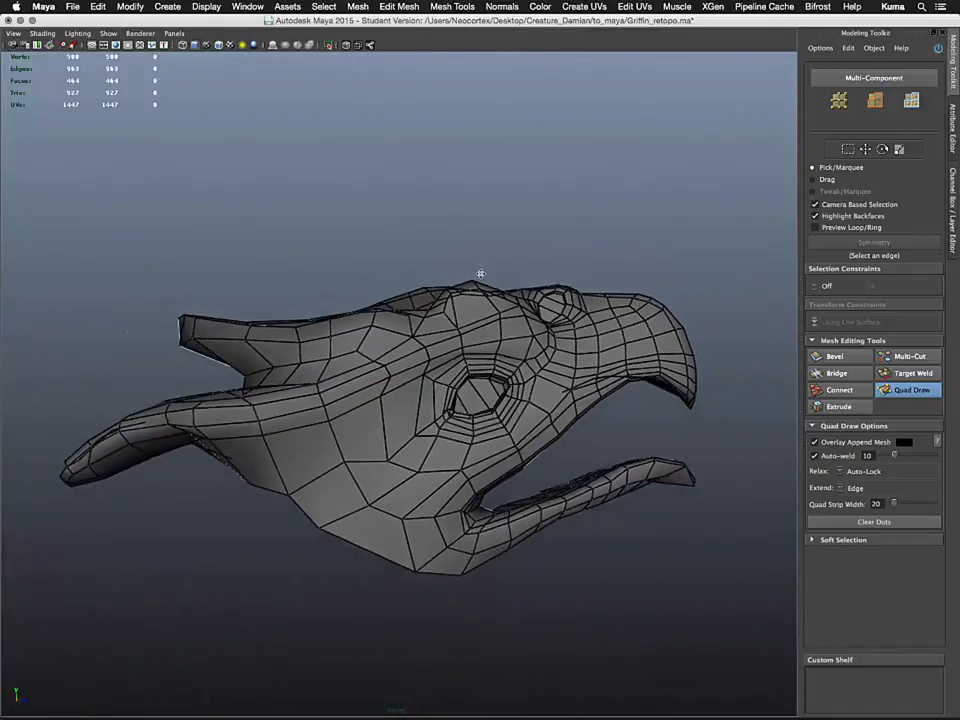
right_click_drag(481, 273, 473, 268, "alt")
right_click_drag(511, 417, 562, 401)
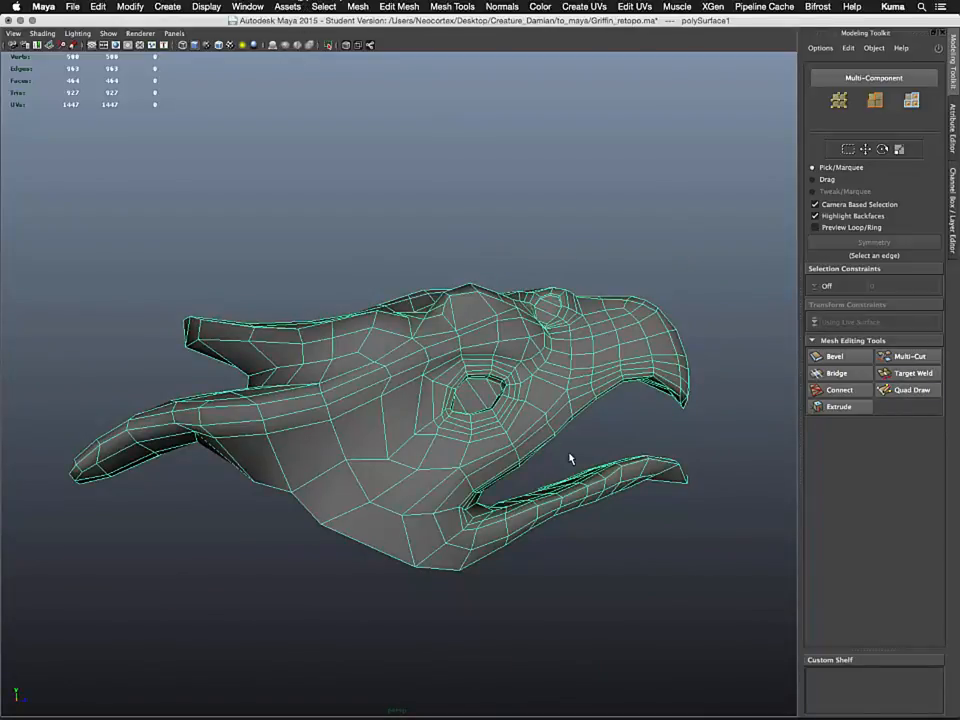
Show the body layer again and orbit to compare the retopology mesh against the sculpt
key("ctrl+a")
key("ctrl+a")
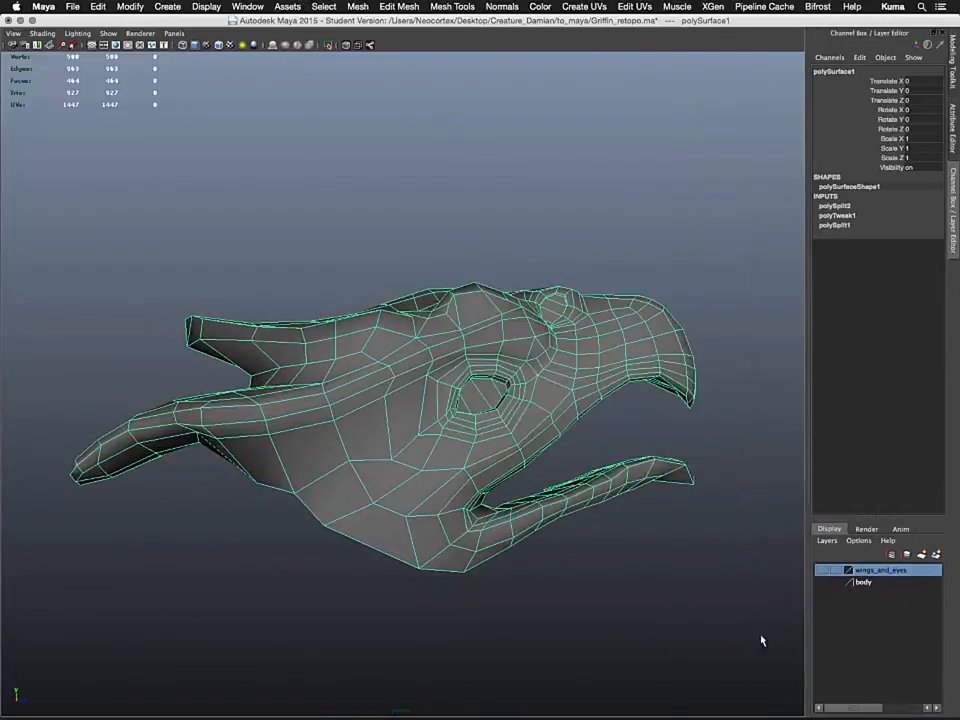
left_click(822, 582)
left_click_drag(520, 420, 355, 405, "alt")
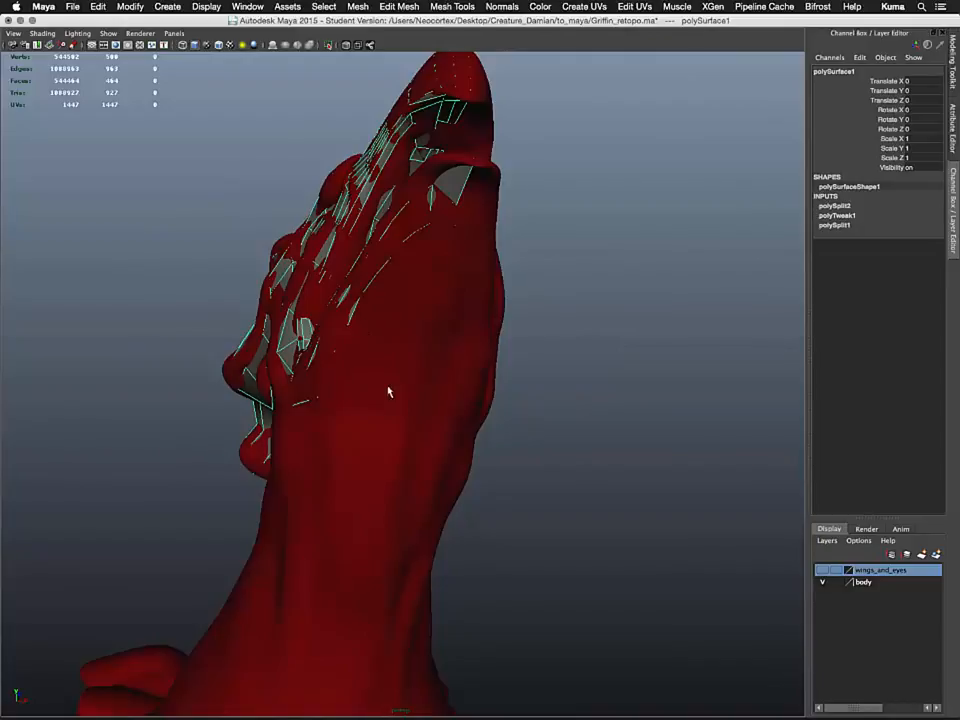
left_click_drag(390, 392, 545, 372, "alt")
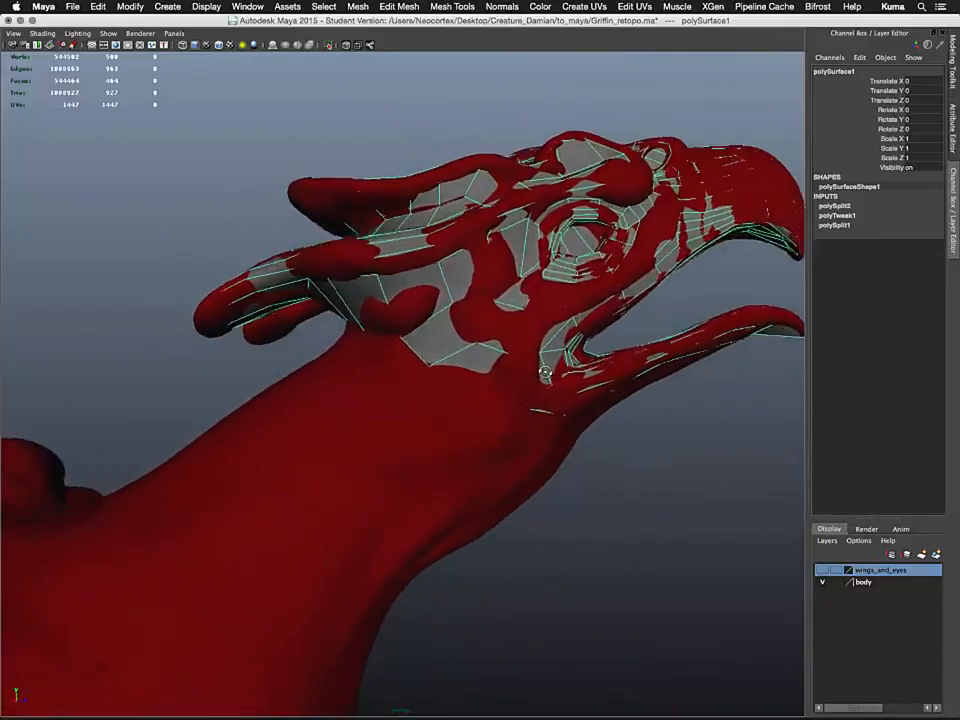
right_click_drag(545, 372, 351, 372, "alt")
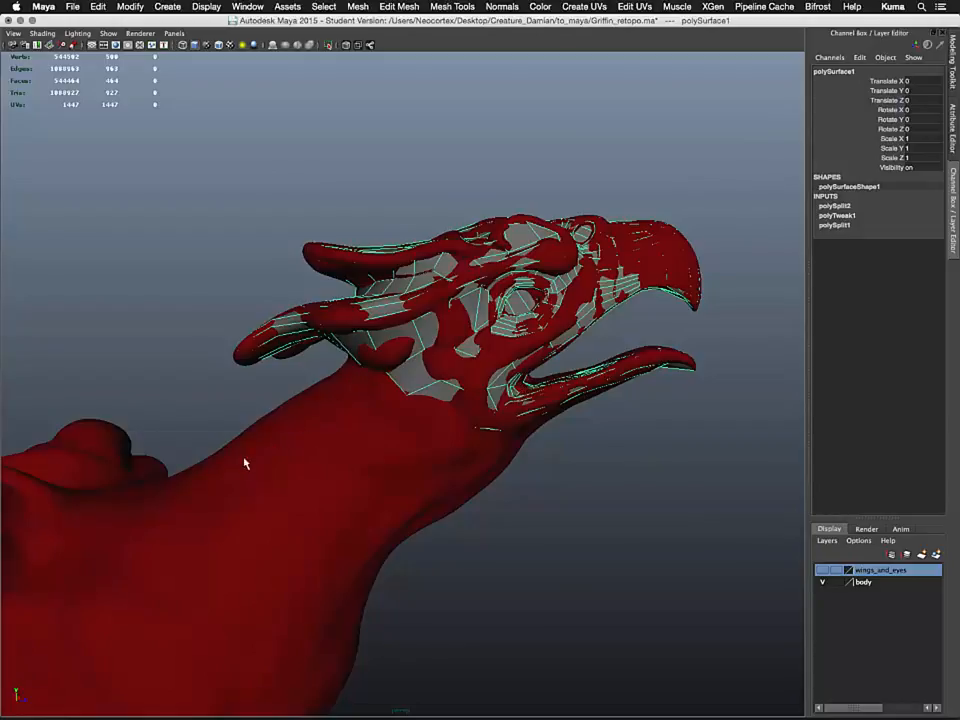
left_click_drag(359, 421, 257, 401, "alt")
right_click_drag(257, 401, 335, 548, "alt")
left_click_drag(335, 548, 398, 355, "alt")
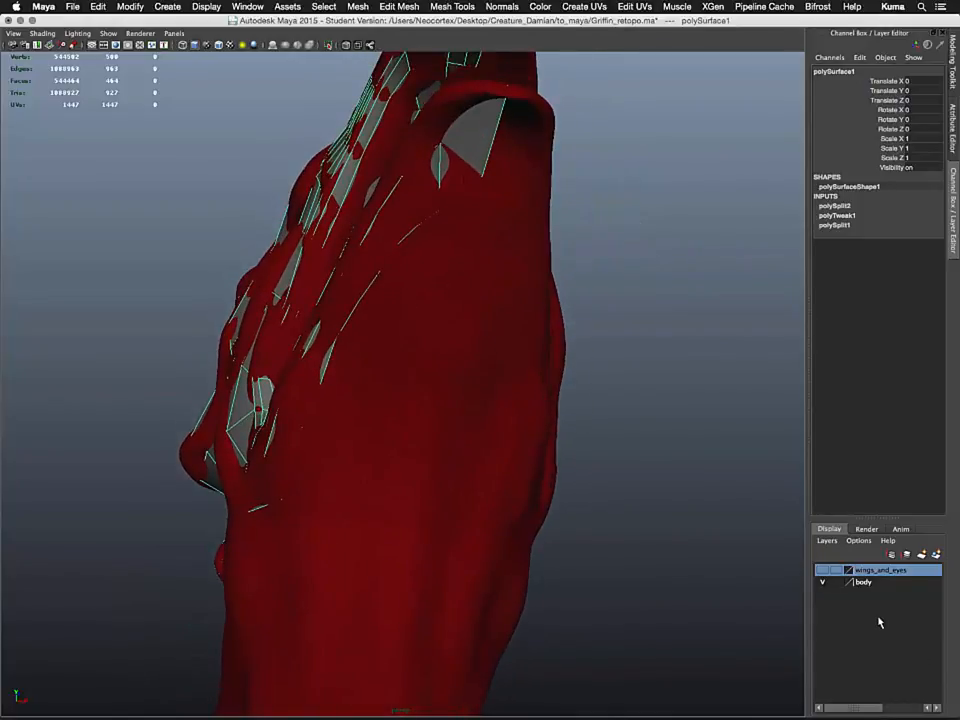
key("ctrl+a")
key("ctrl+a")
key("ctrl+a")
key("ctrl+a")
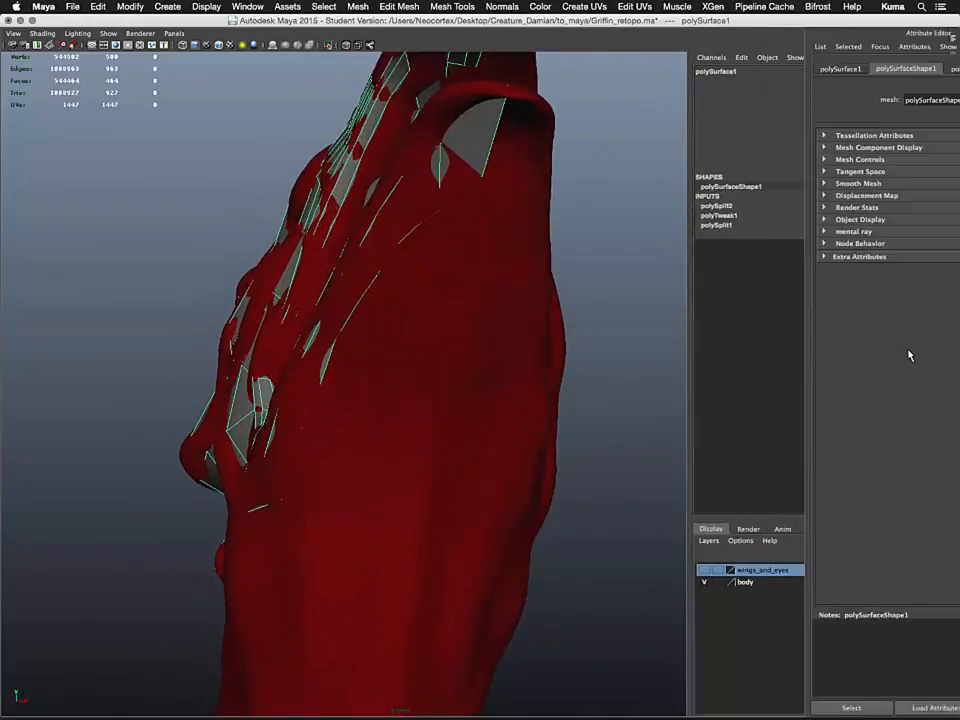
key("ctrl+a")
Start the Quad Draw tool again and fill new quads on the underside of the jaw below the cheek
left_click(472, 12)
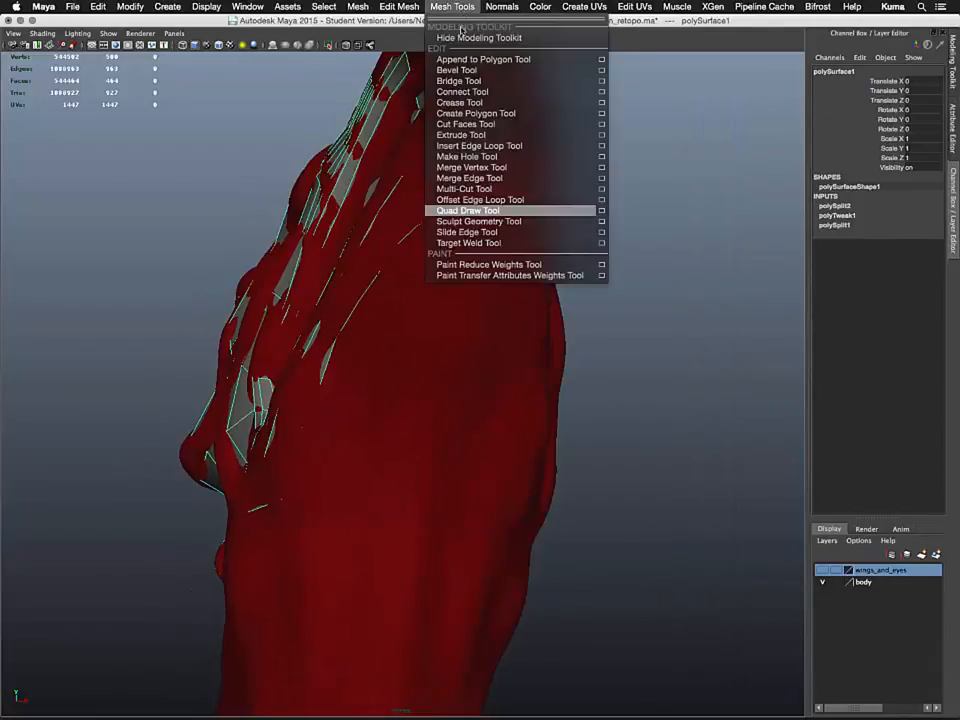
left_click(551, 210)
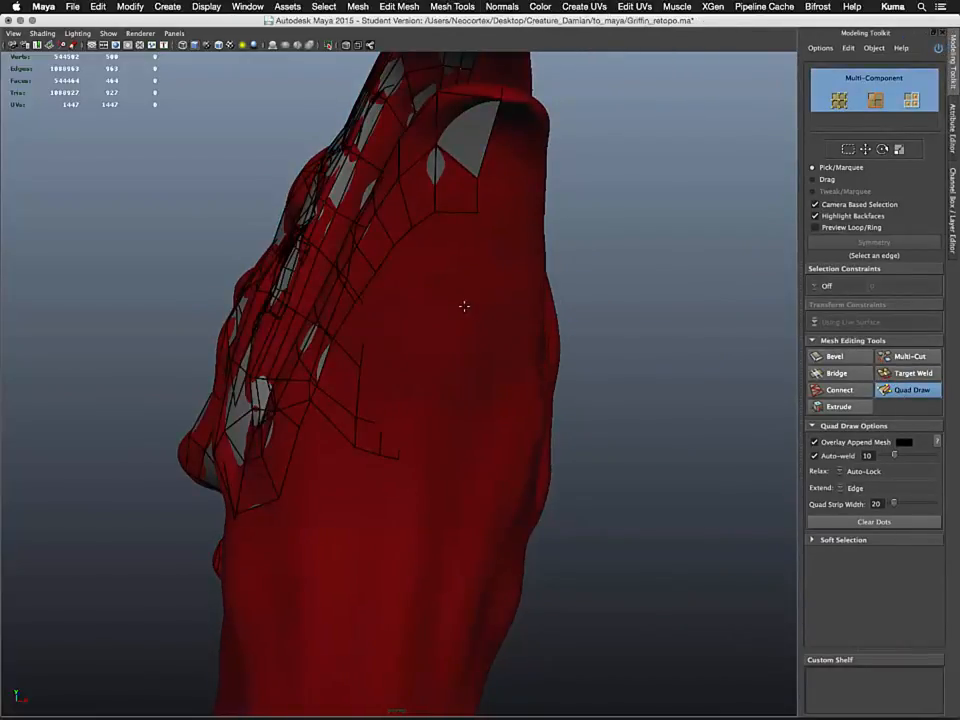
left_click_drag(464, 306, 506, 286, "alt")
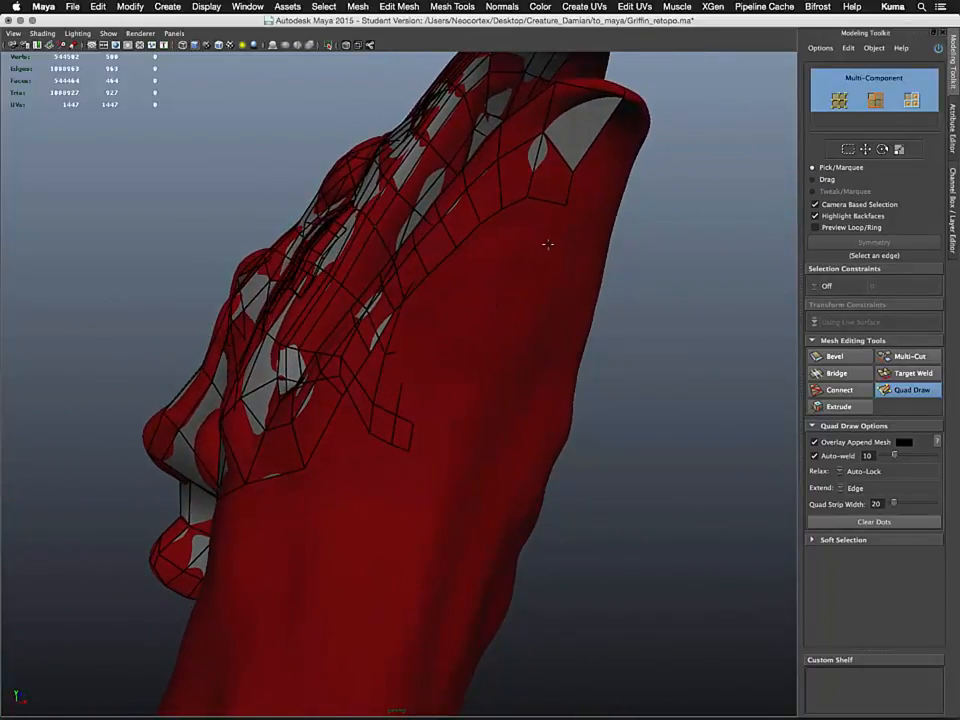
left_click_drag(507, 346, 493, 321, "alt")
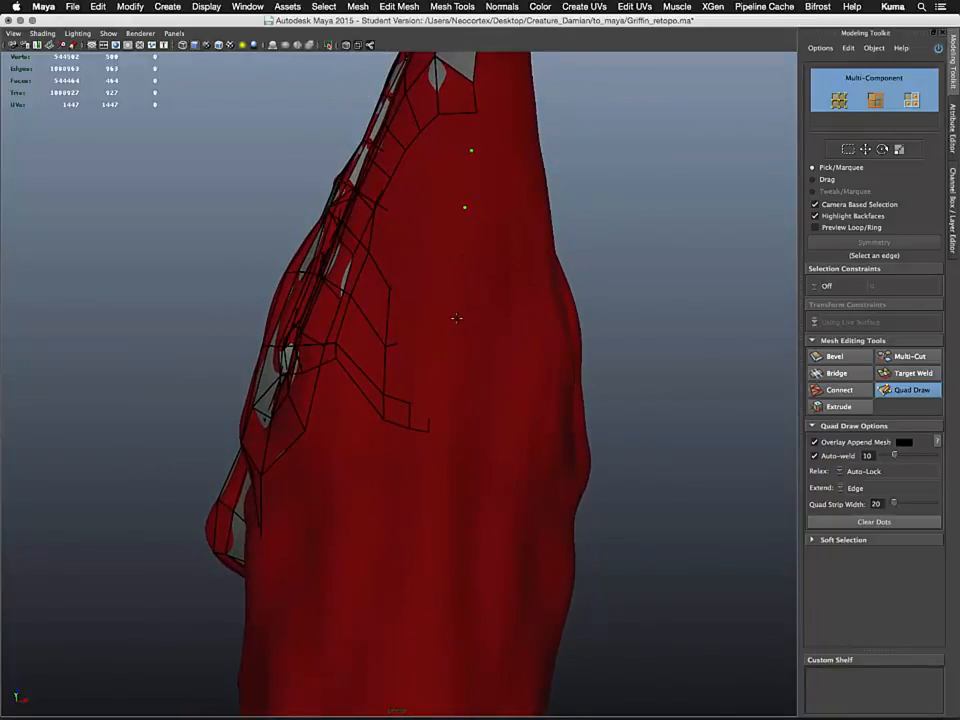
left_click_drag(461, 411, 463, 374, "alt")
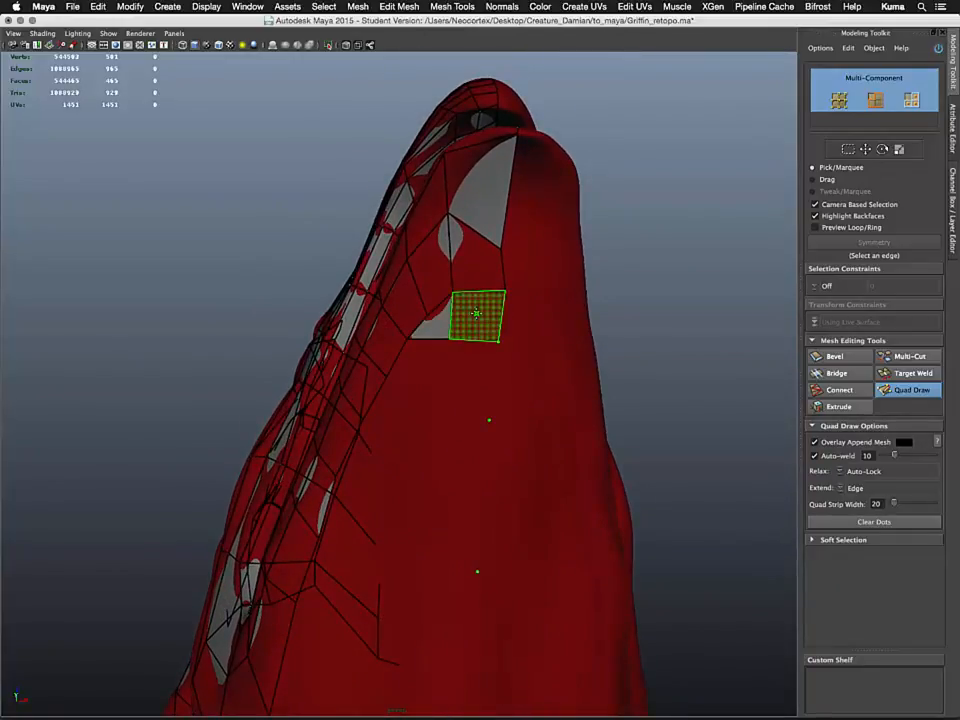
left_click(476, 316, "shift")
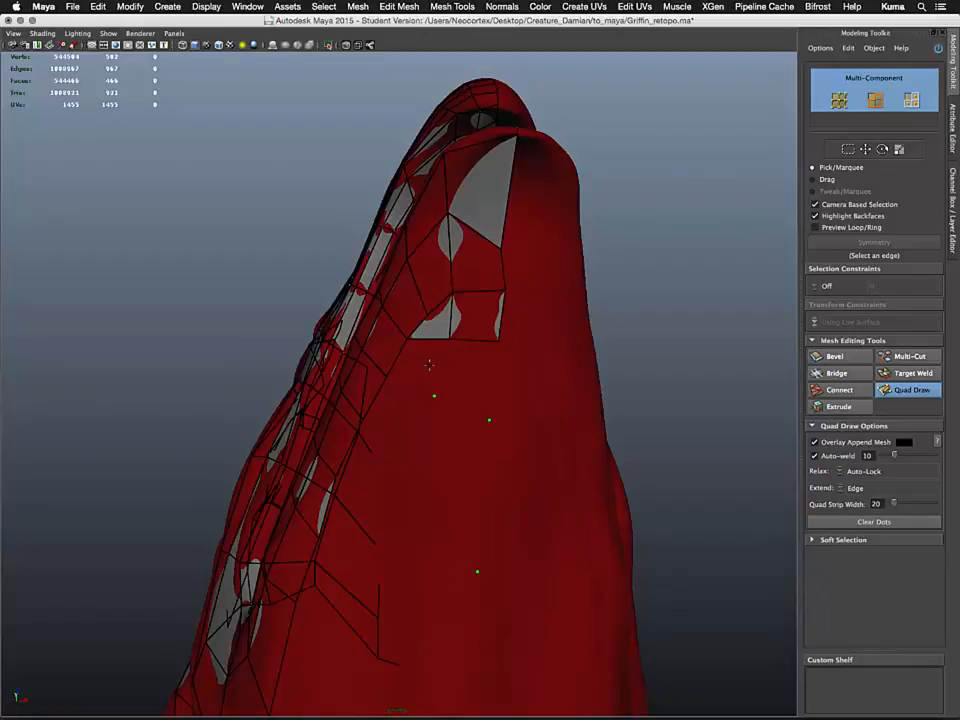
left_click(482, 376, "shift")
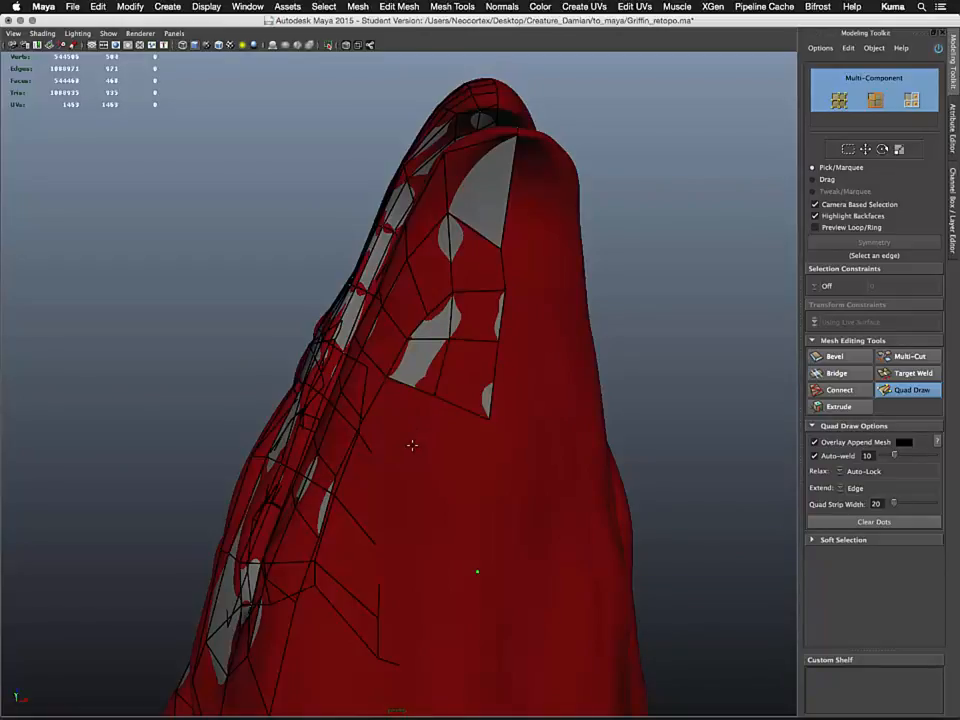
Add more quads along the underside of the lower jaw toward the throat
left_click_drag(412, 445, 459, 445, "alt")
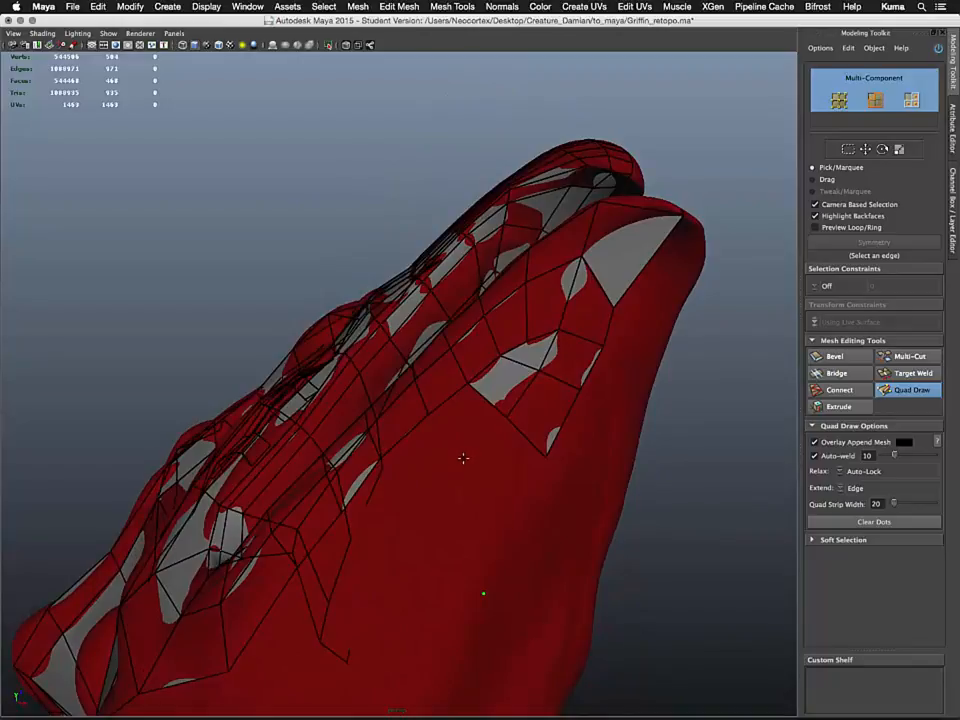
left_click(457, 422, "shift")
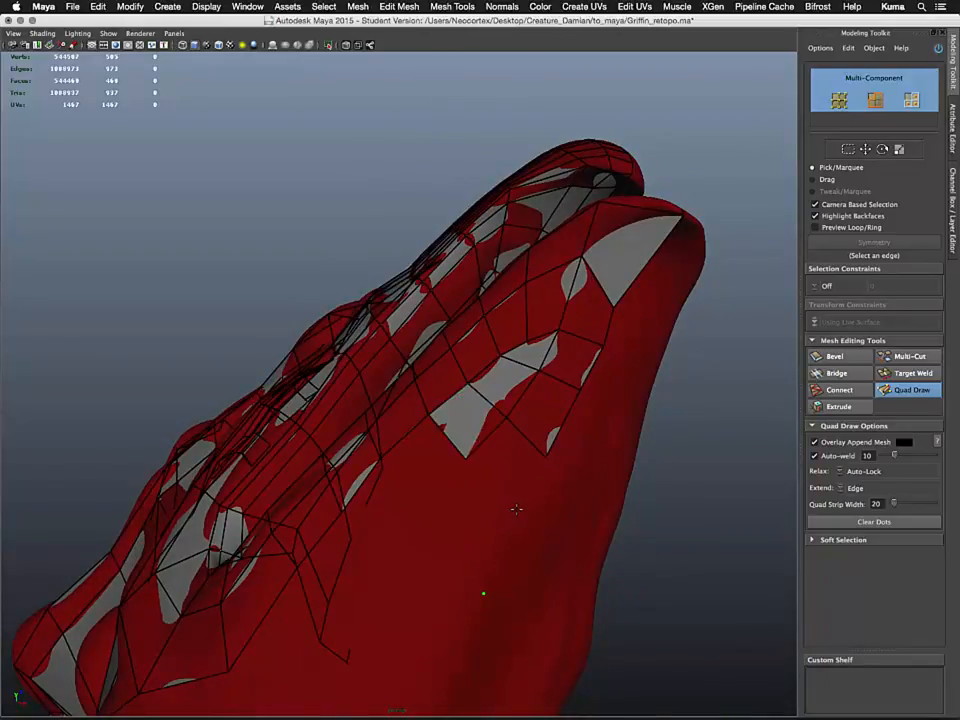
left_click(509, 464, "shift")
left_click_drag(509, 464, 555, 384, "alt")
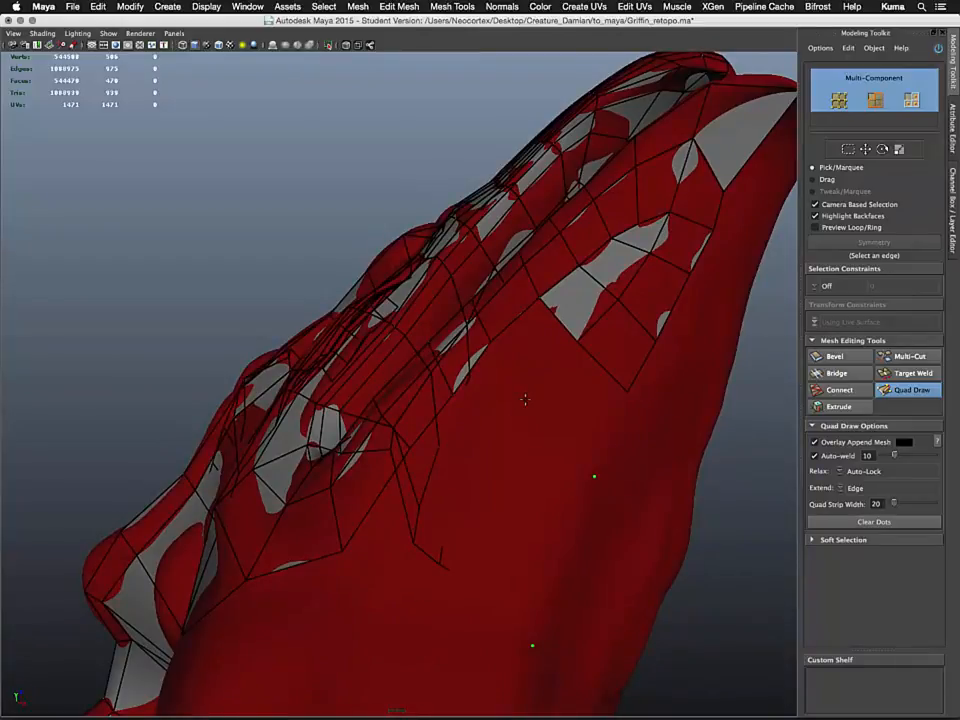
left_click(538, 470, "shift")
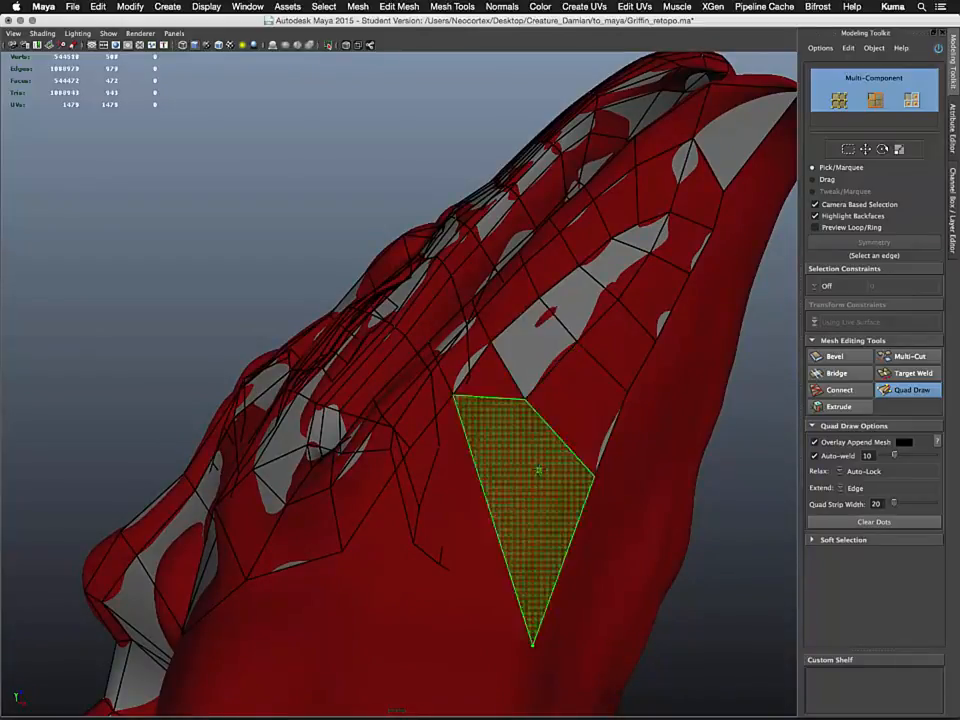
left_click_drag(538, 470, 551, 399, "alt")
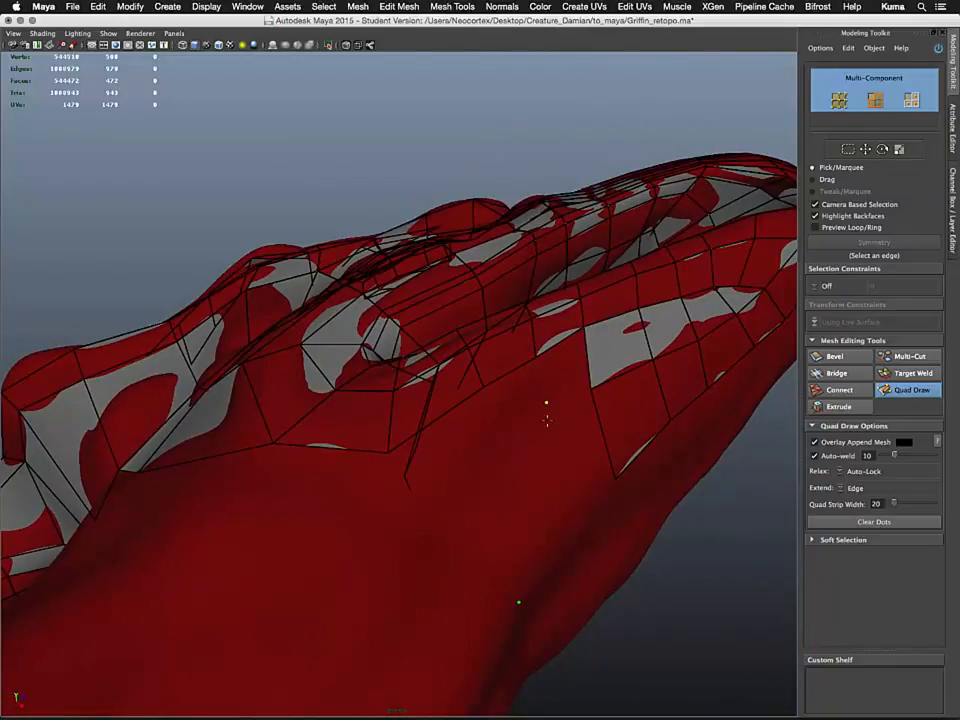
left_click(559, 382, "shift")
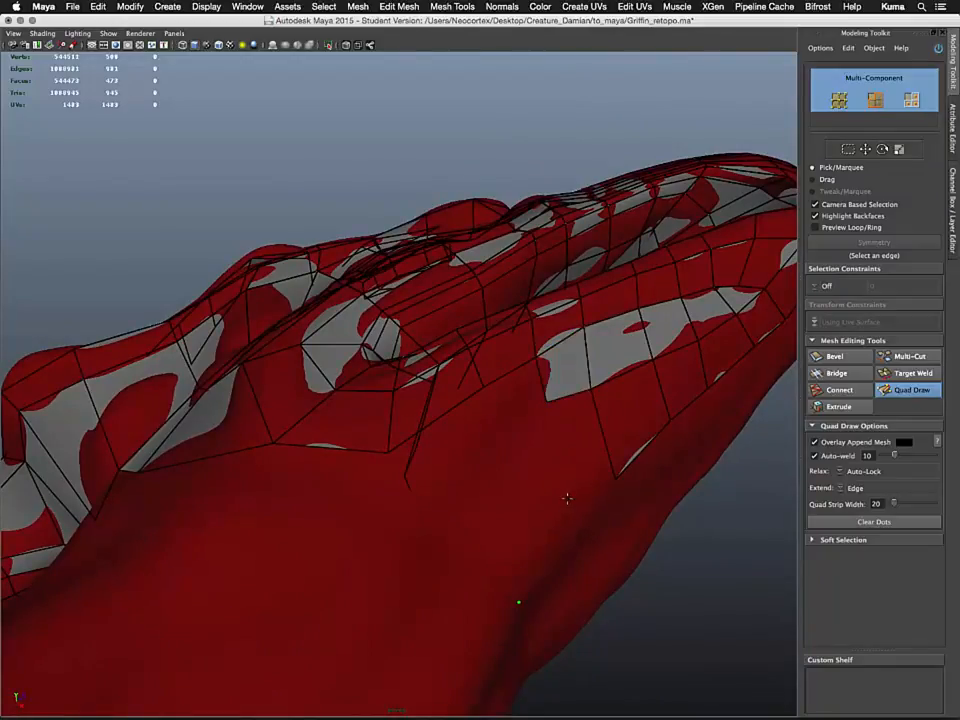
left_click(578, 445, "shift")
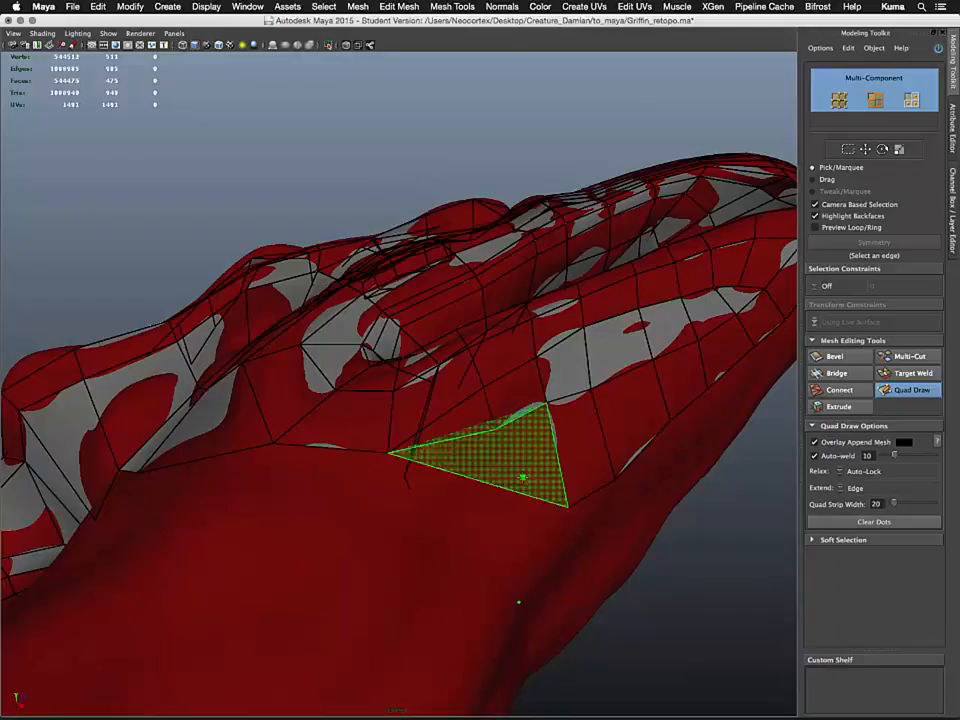
Continue filling quads across the jaw underside where it meets the neck
left_click(523, 482, "shift")
left_click(524, 508, "shift")
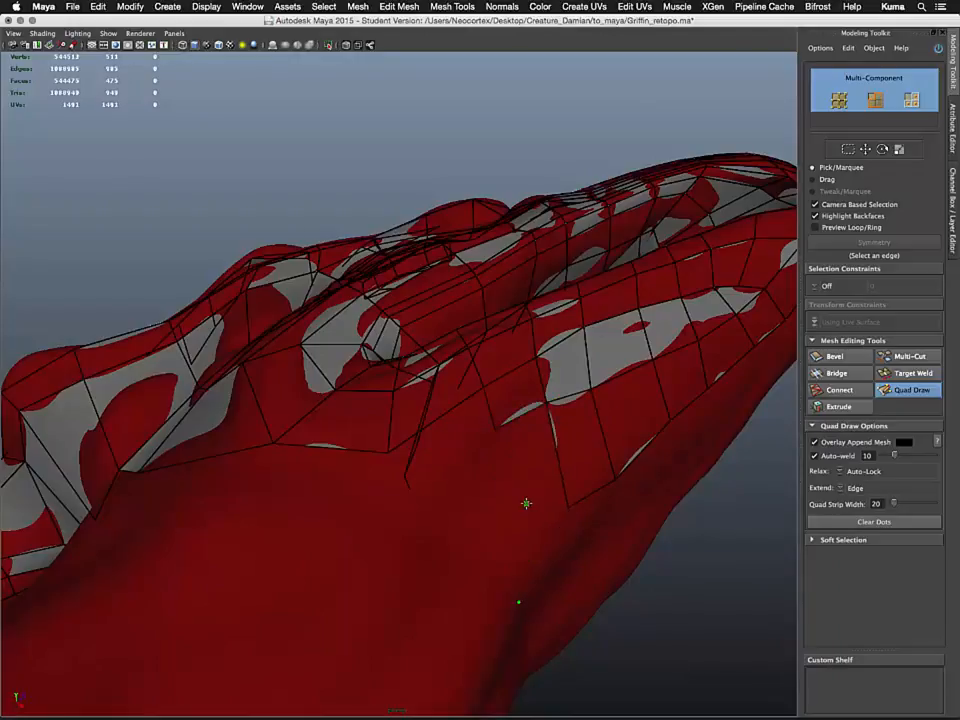
left_click_drag(505, 481, 490, 470)
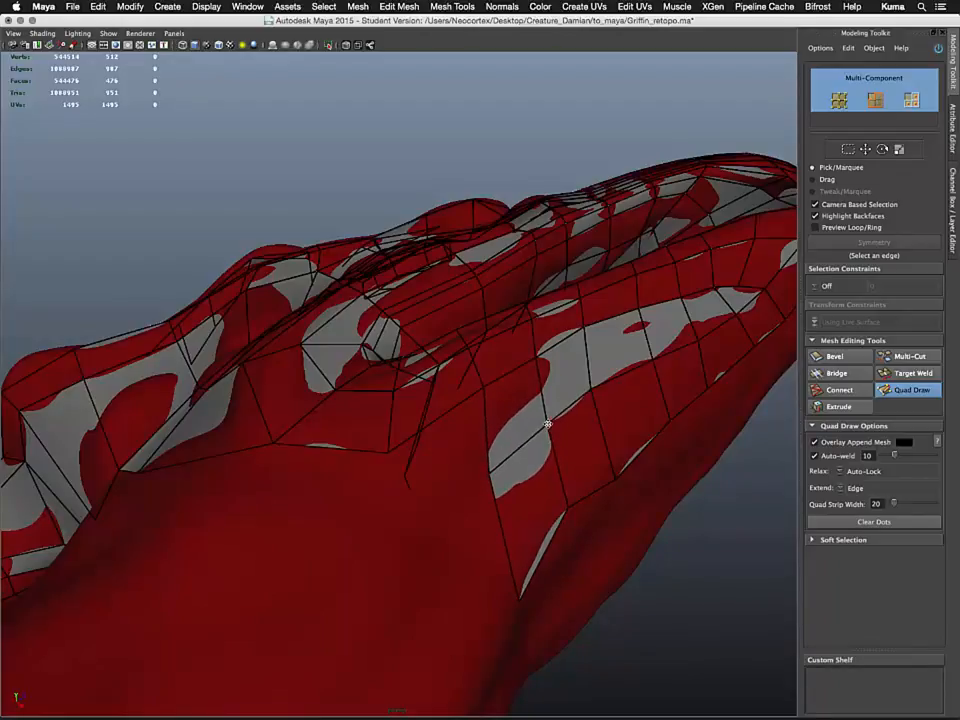
left_click_drag(530, 477, 489, 432, "alt")
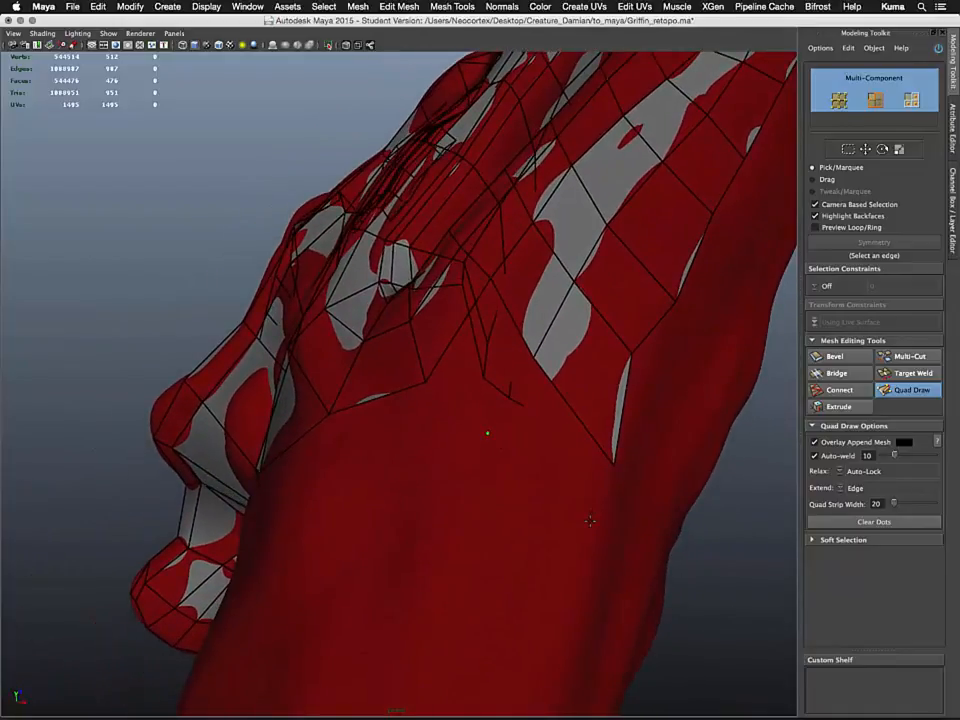
left_click(567, 465, "shift")
left_click(482, 375, "shift")
left_click_drag(482, 375, 482, 449, "alt")
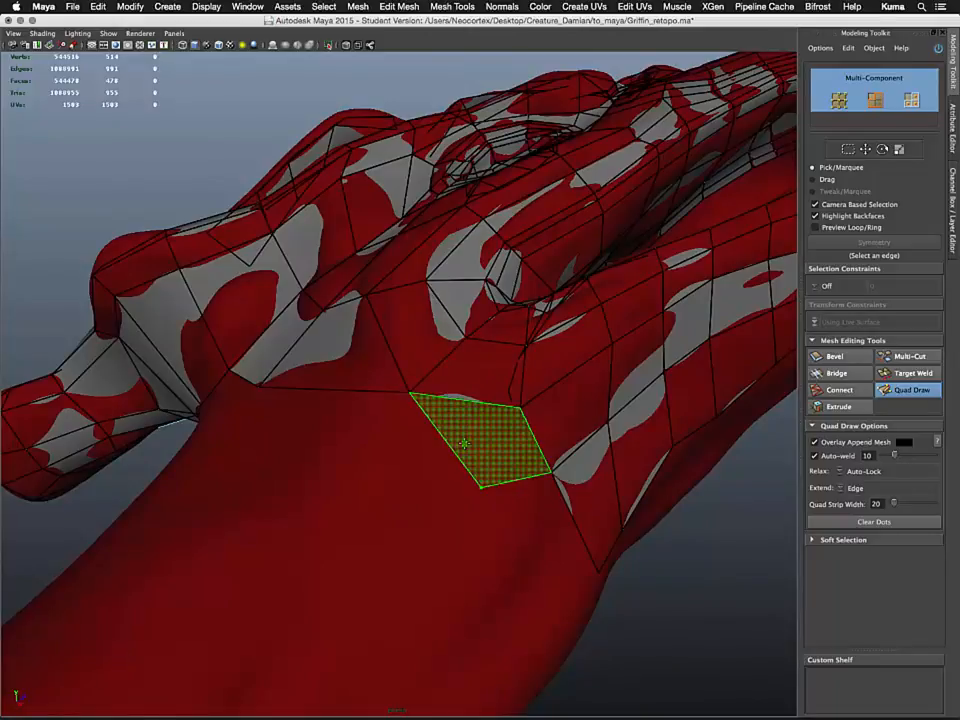
Extend the retopology mesh with further quads down the side of the neck
left_click(463, 444, "shift")
left_click_drag(549, 534, 479, 517, "alt")
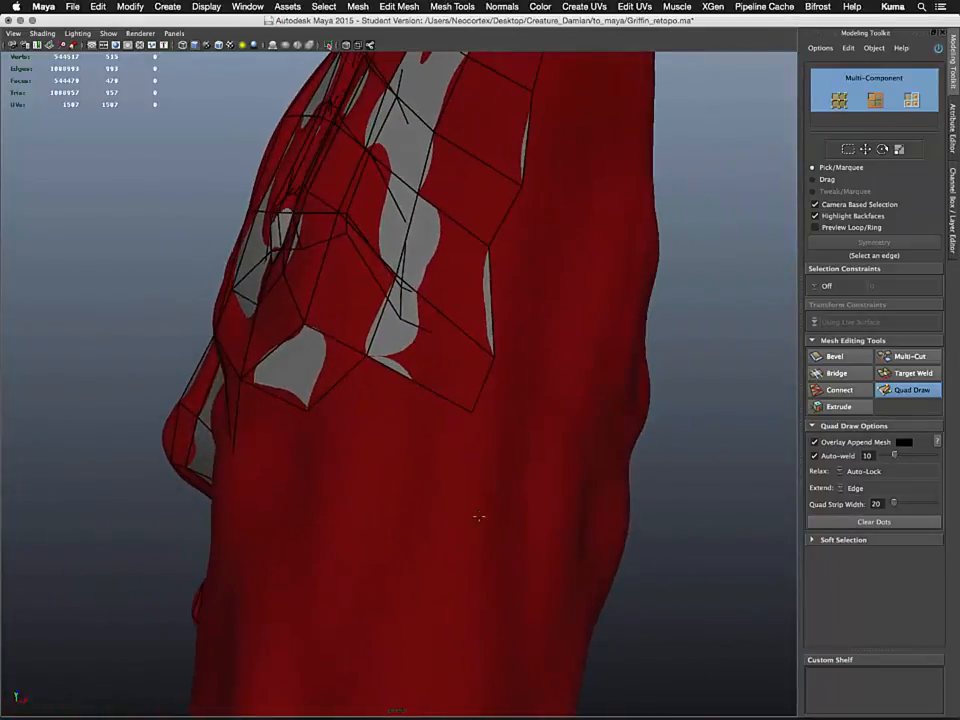
left_click(463, 446, "shift")
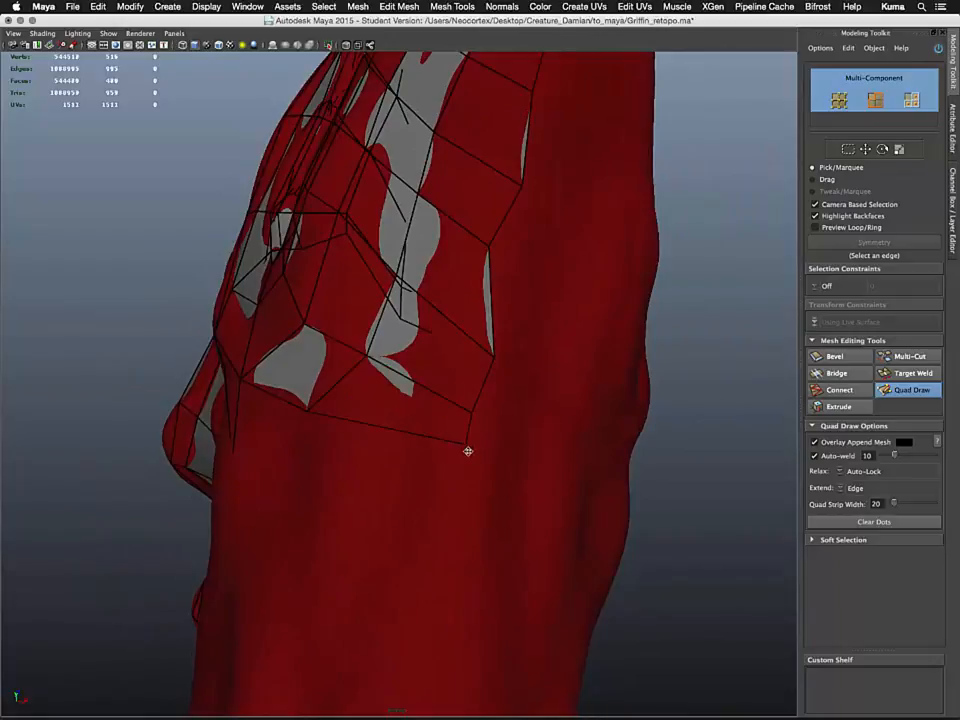